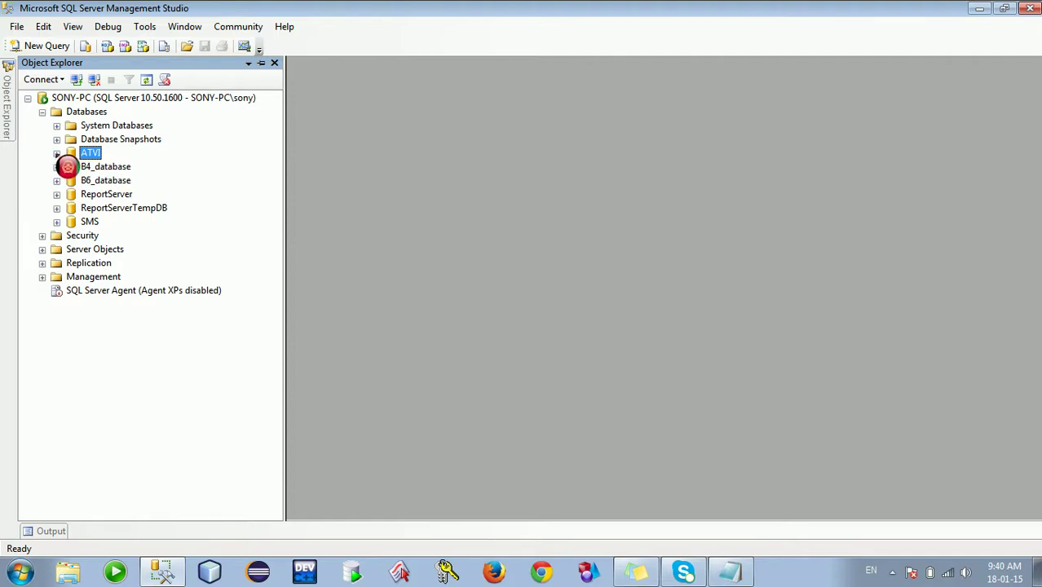
- Expand the ATVI database's tables and examine the columns of the Departments table
left_click(56, 153)
left_click(70, 180)
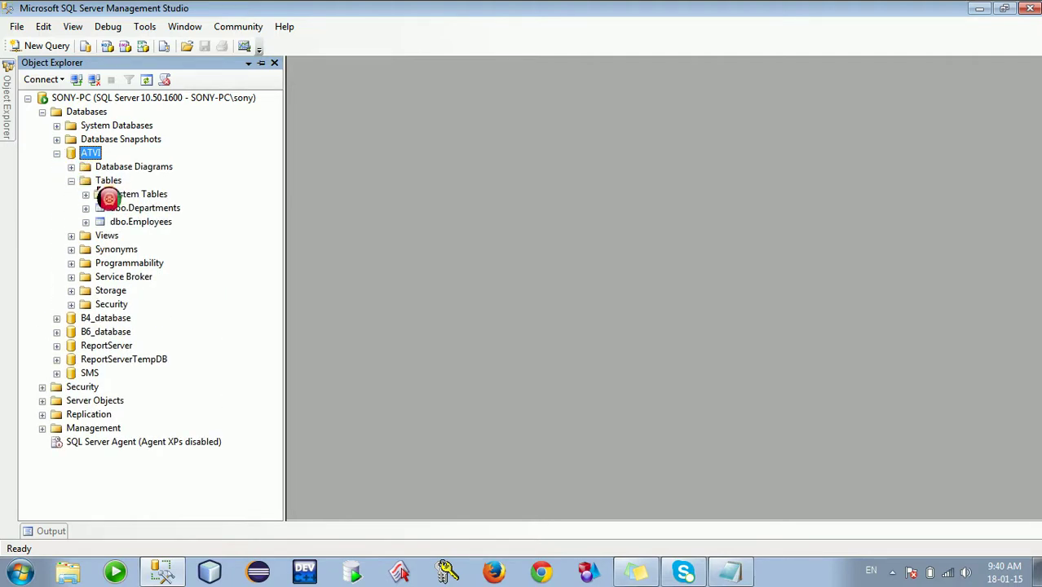
left_click(171, 209)
left_click(159, 225)
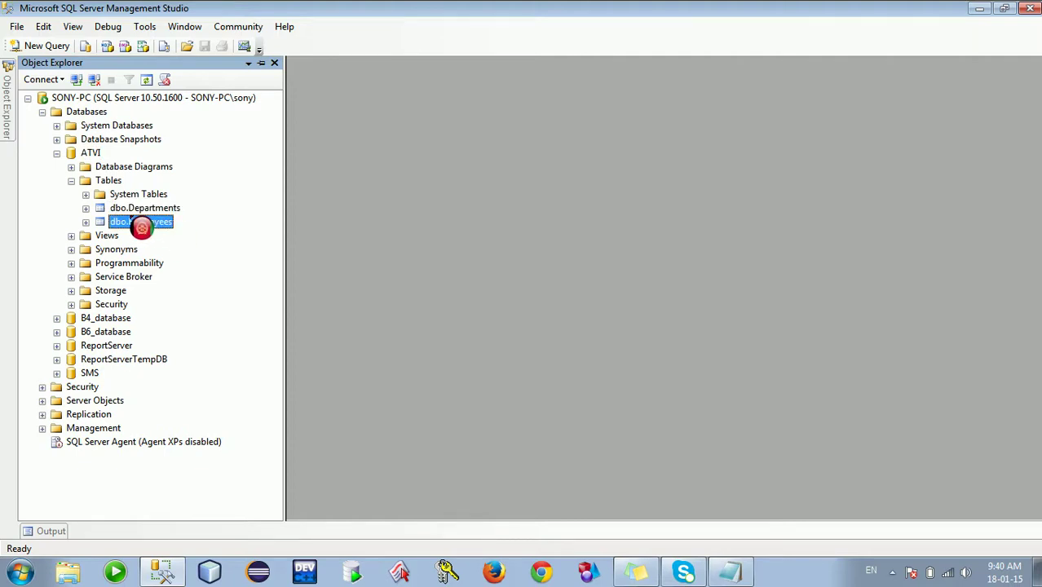
left_click(85, 208)
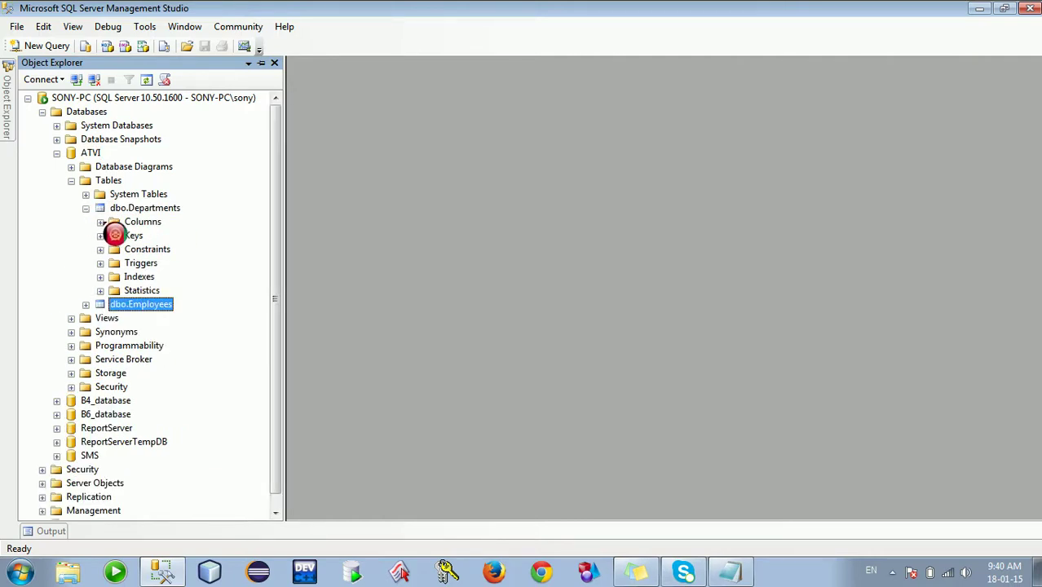
left_click(102, 224)
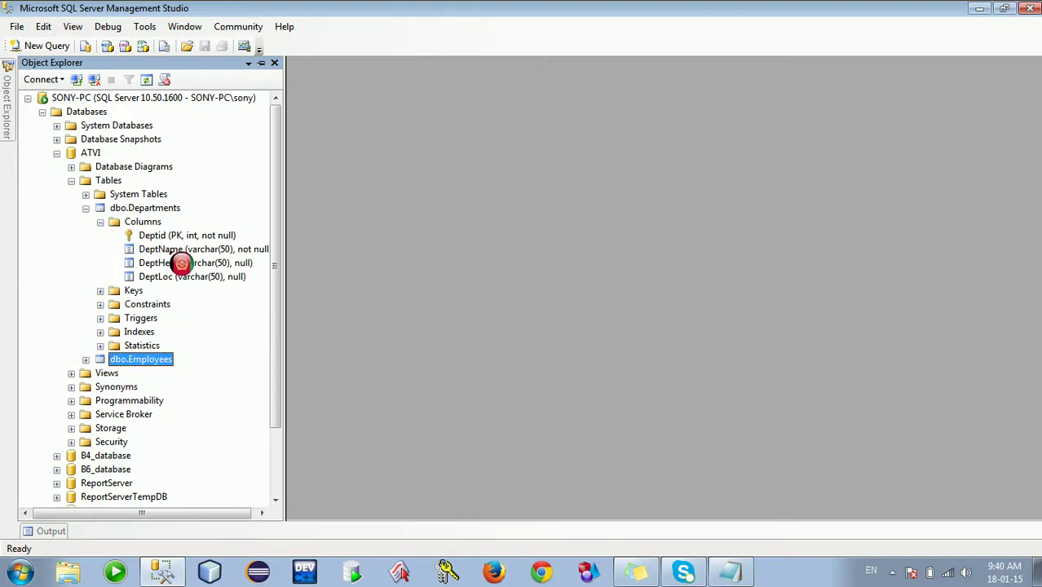
left_click(181, 251)
left_click(210, 264)
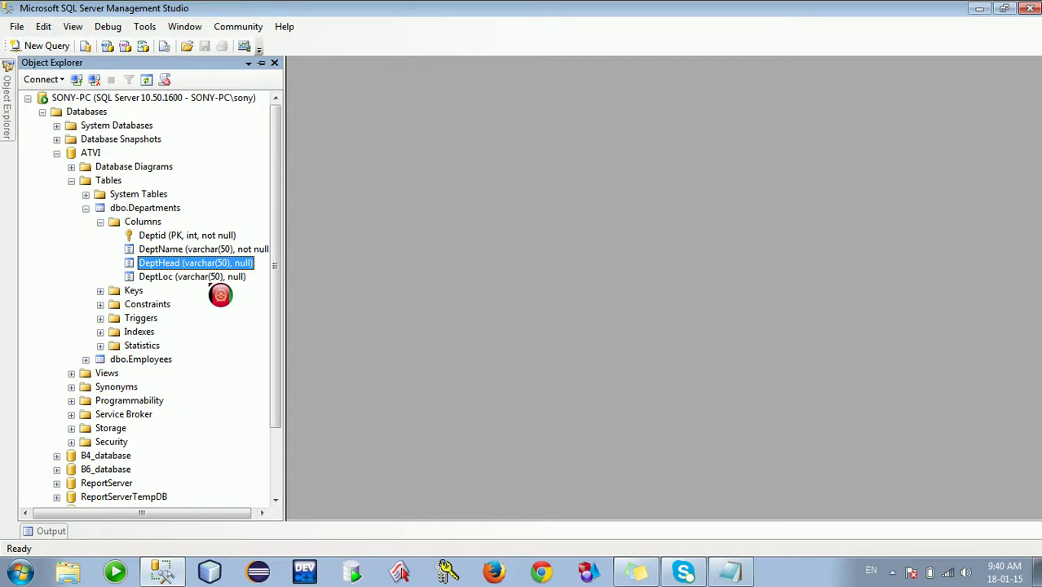
left_click(203, 279)
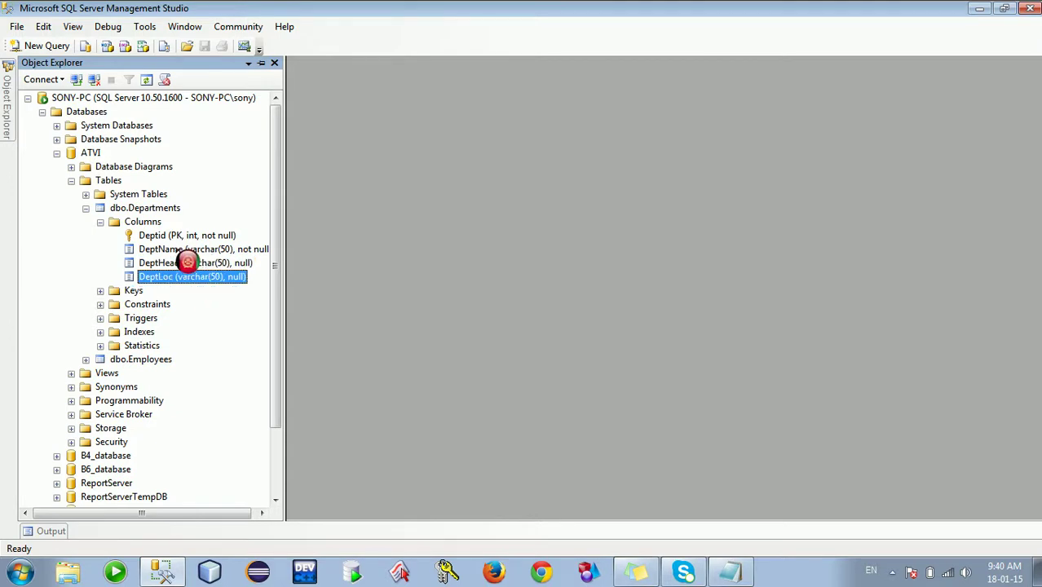
left_click(189, 251)
left_click(186, 266)
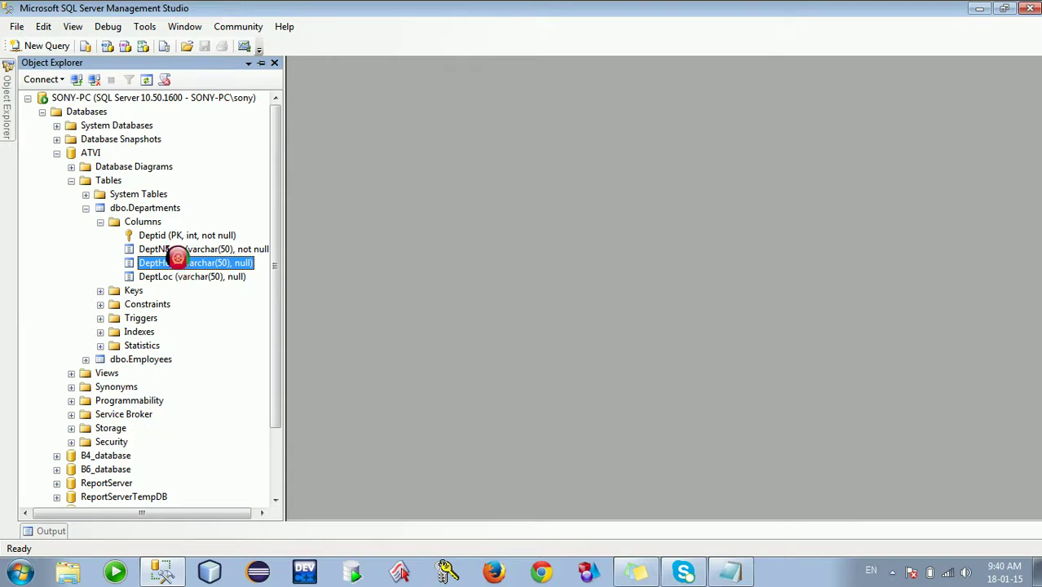
- Open the dbo.Departments table in design view
left_click(140, 214)
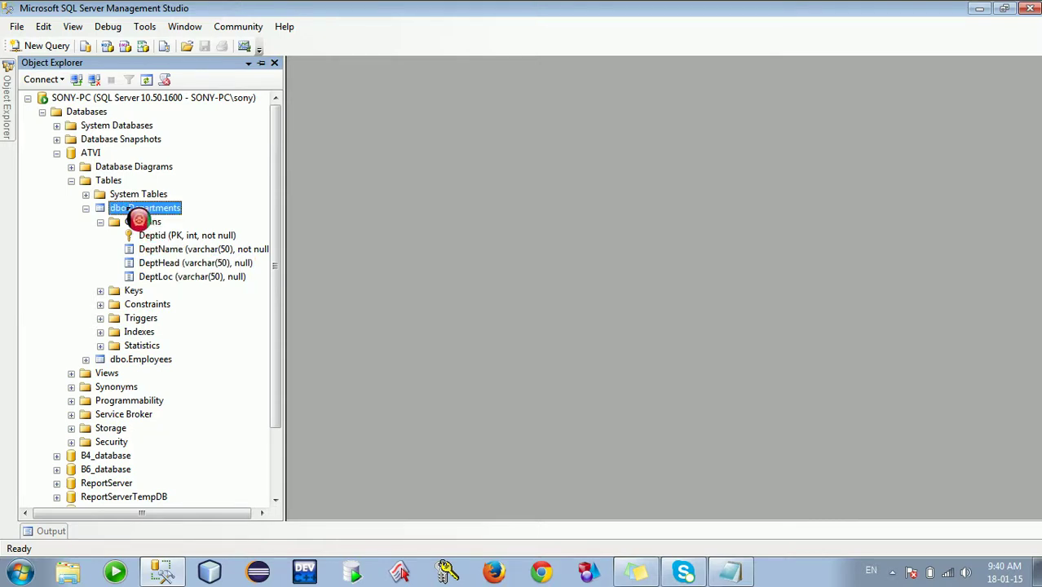
right_click(139, 216)
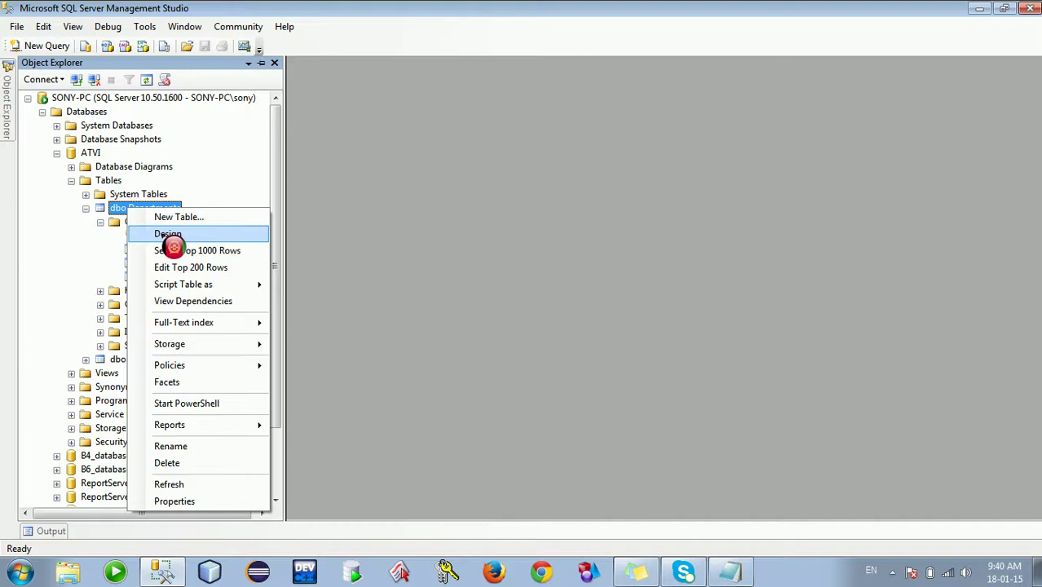
left_click(171, 237)
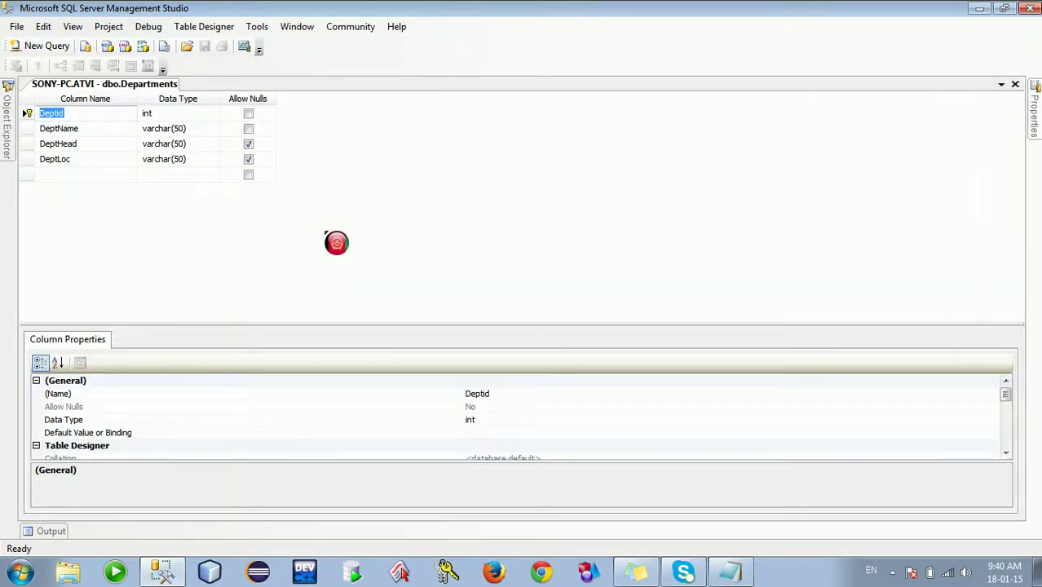
- Add a new index to the Departments table for the DeptName column and name it UN_Departments_DeptName
left_click(86, 129)
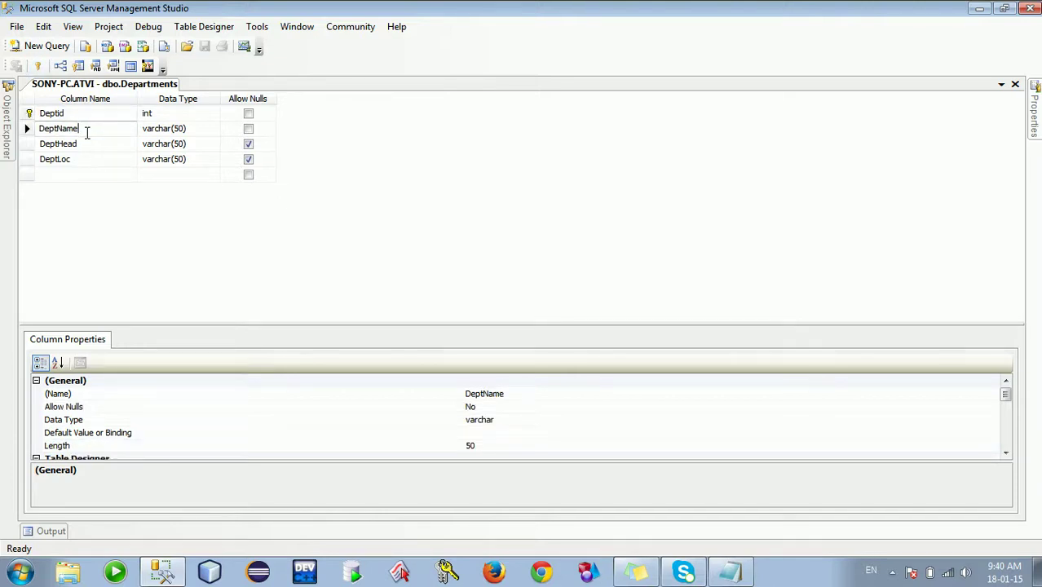
left_click(39, 138)
right_click(41, 142)
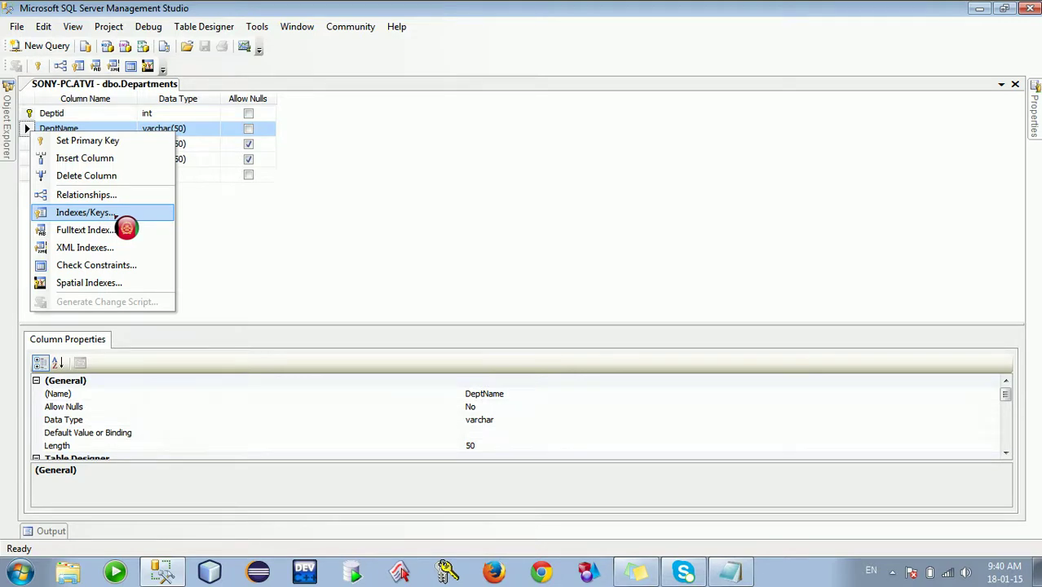
left_click(122, 216)
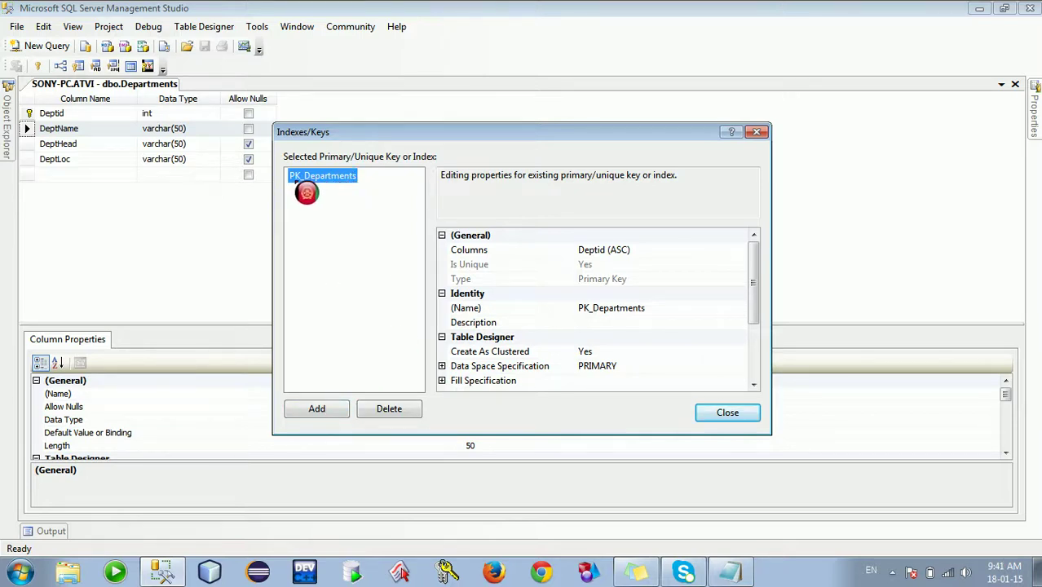
left_click(320, 414)
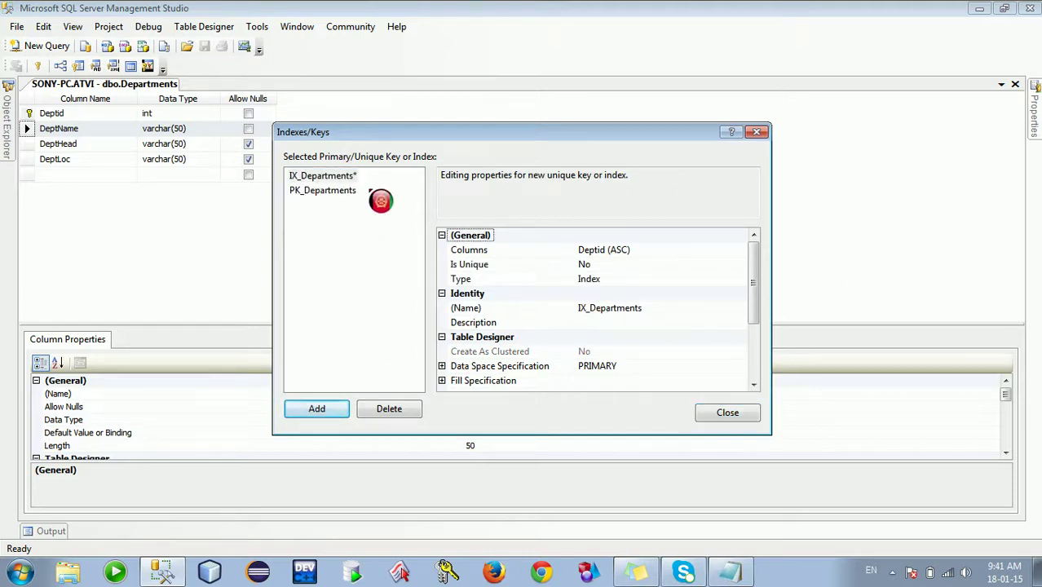
left_click(582, 310)
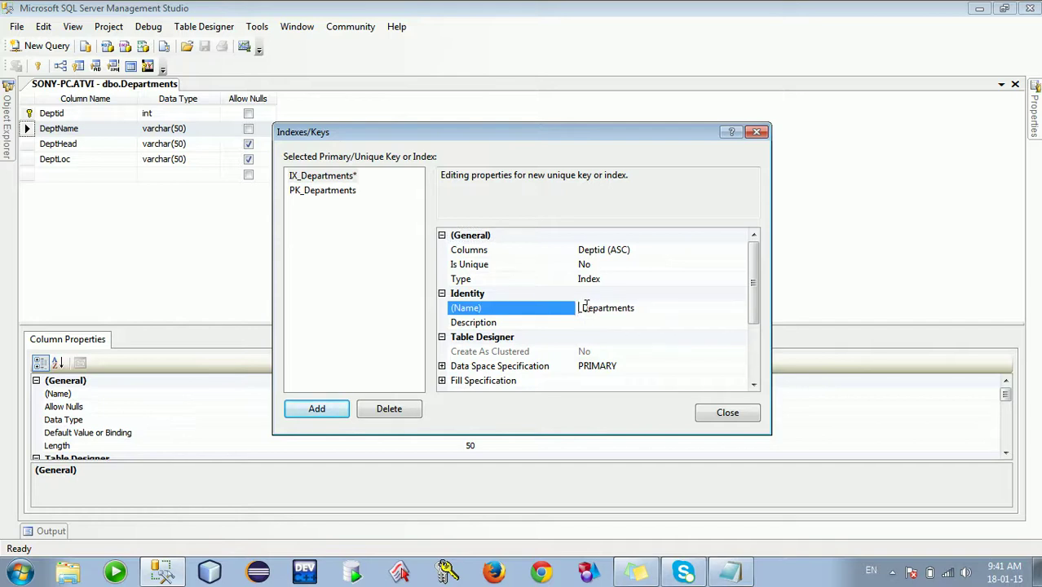
left_click(651, 309)
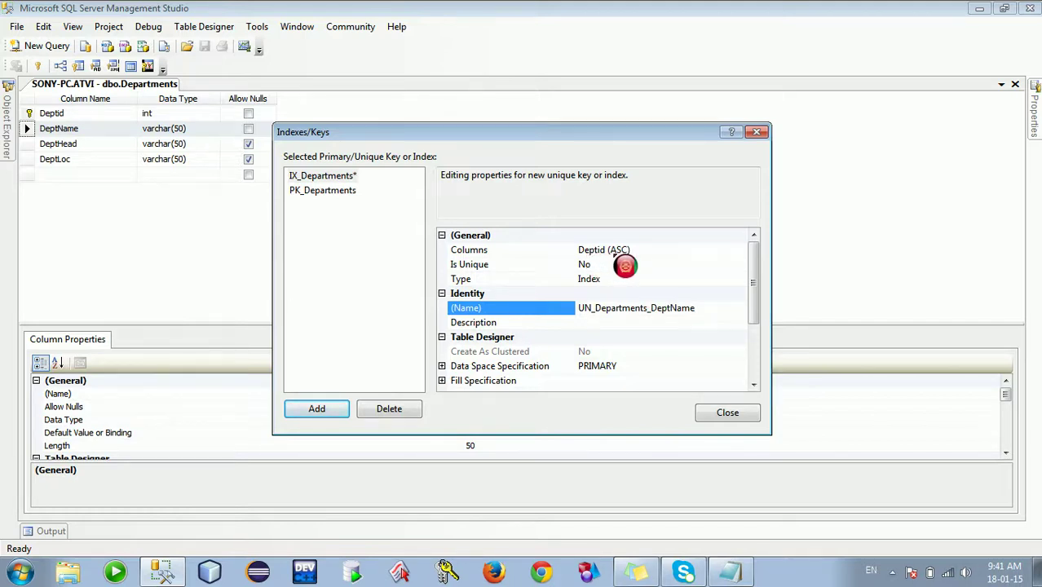
- Set the index column of UN_Departments_DeptName to DeptName
left_click(667, 253)
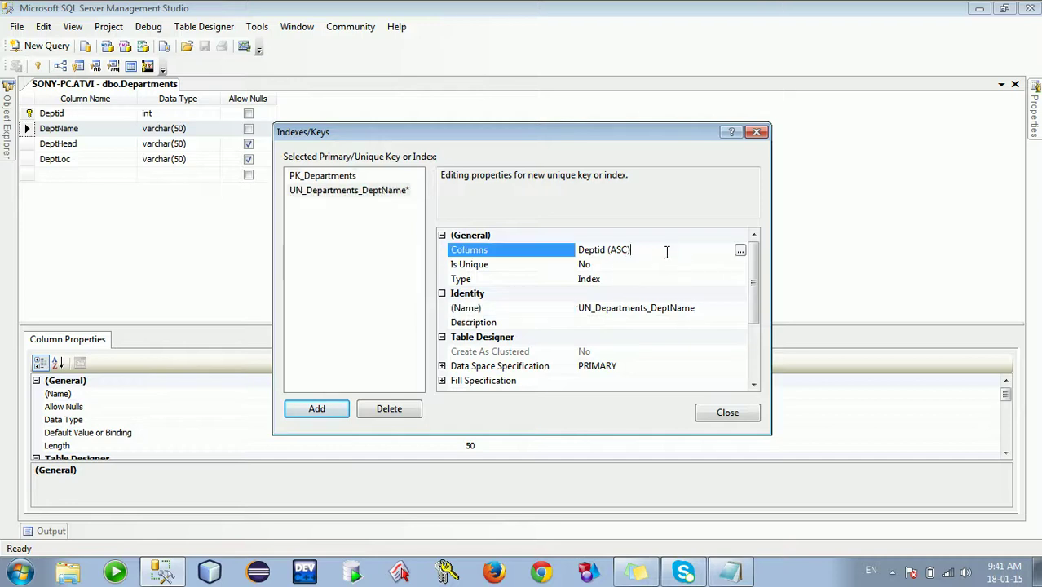
left_click(740, 252)
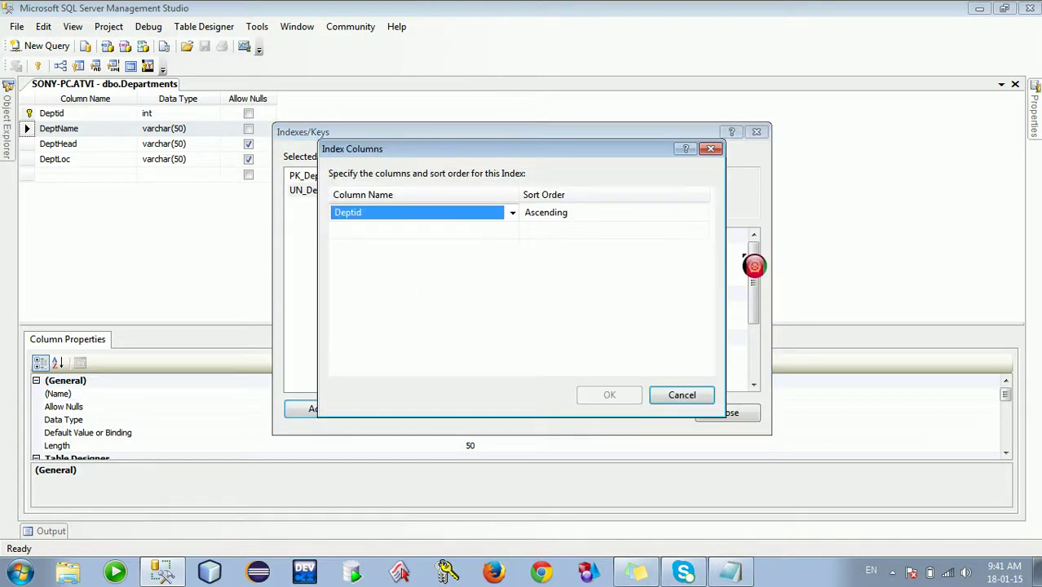
left_click(512, 215)
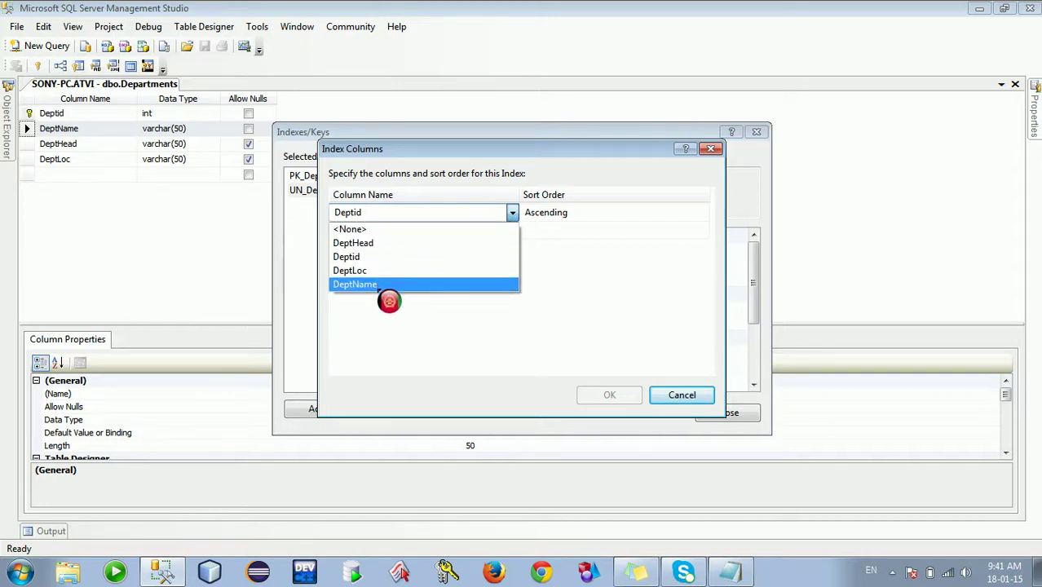
left_click(390, 284)
left_click(609, 395)
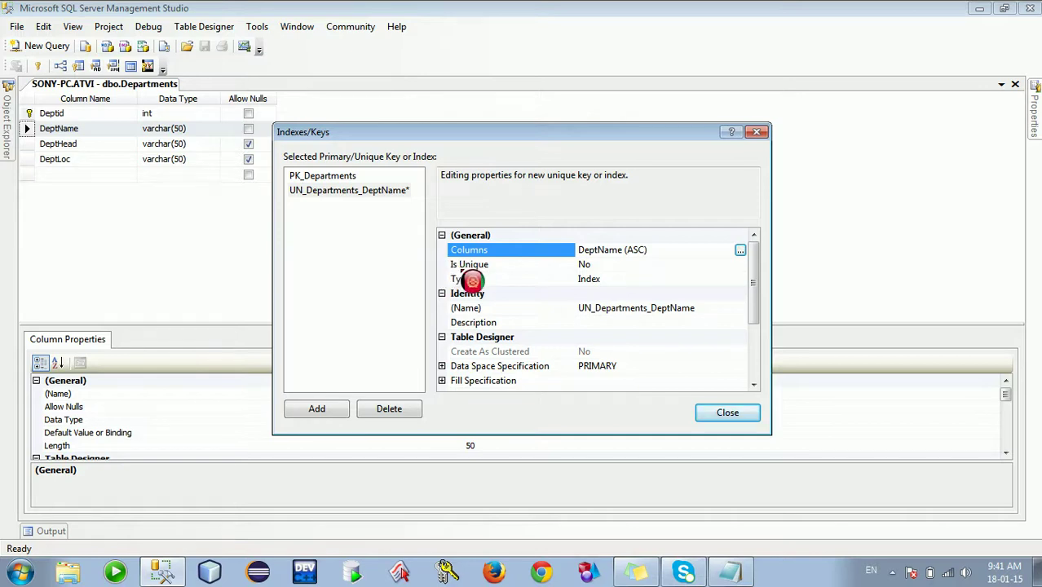
- Make UN_Departments_DeptName unique with the type Unique Key, and close the index and key settings
left_click(603, 265)
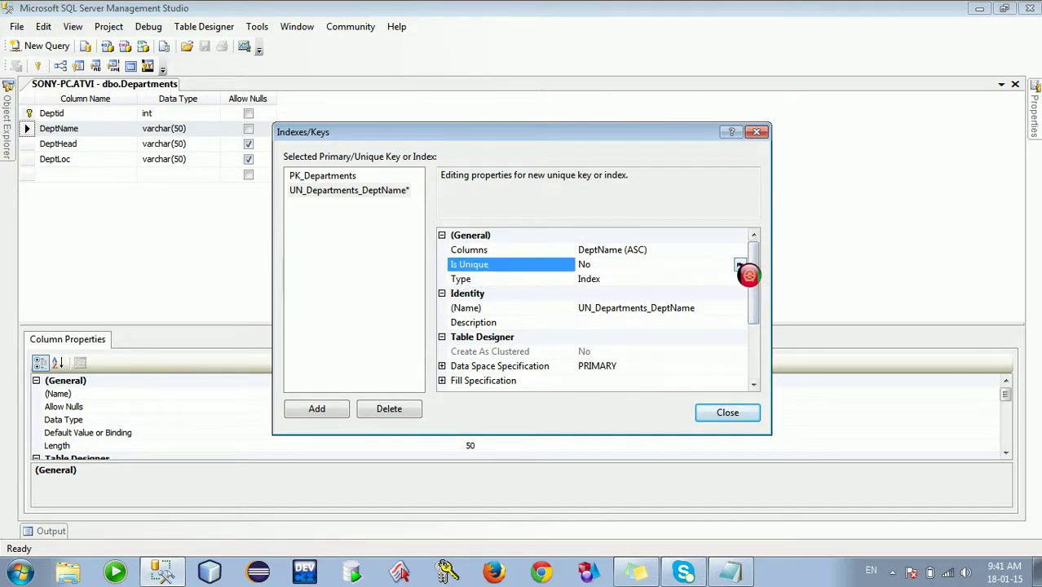
left_click(739, 266)
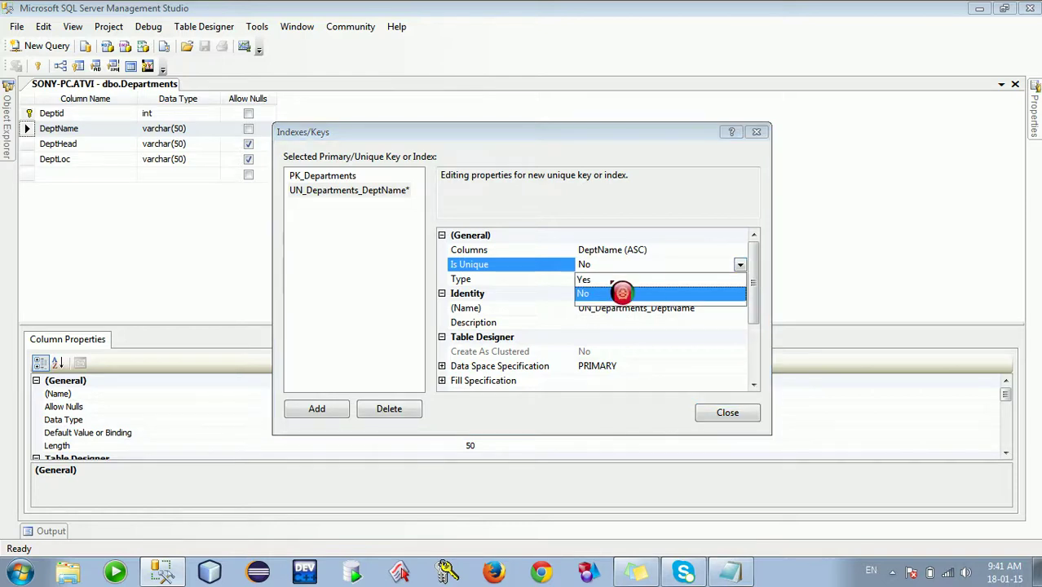
left_click(621, 291)
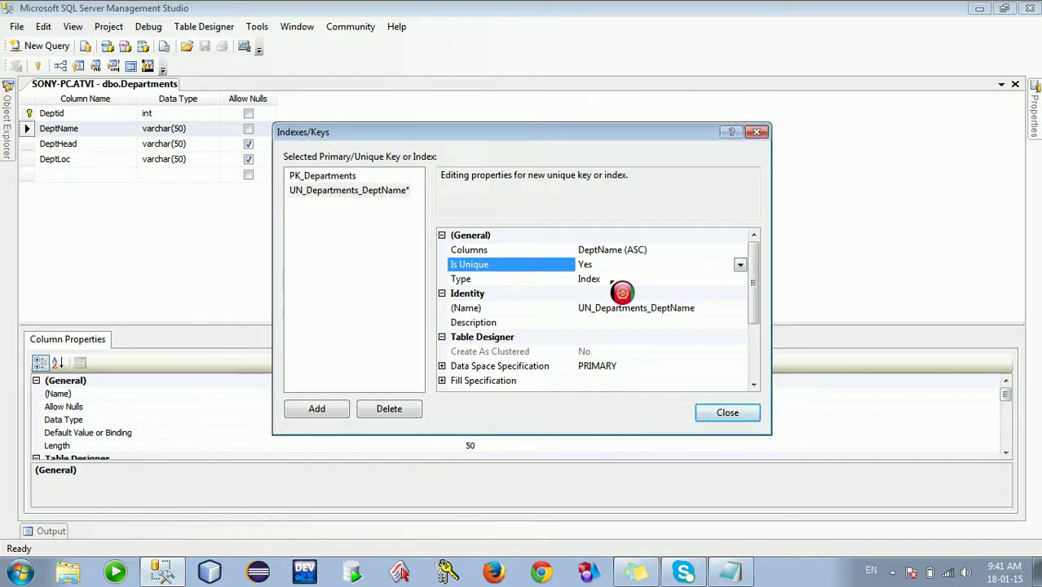
left_click(612, 279)
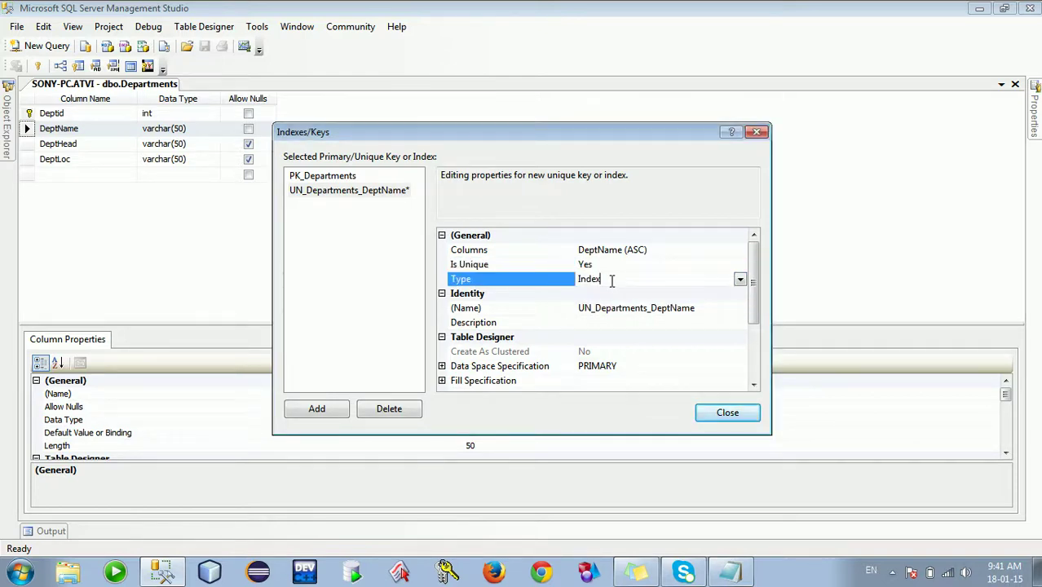
left_click(739, 280)
left_click(655, 296)
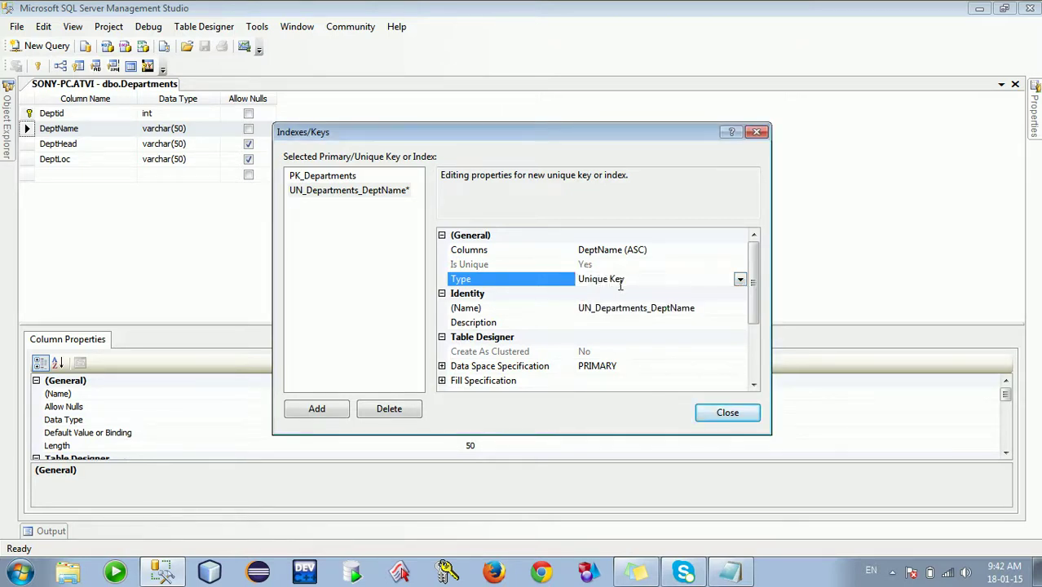
left_click(727, 413)
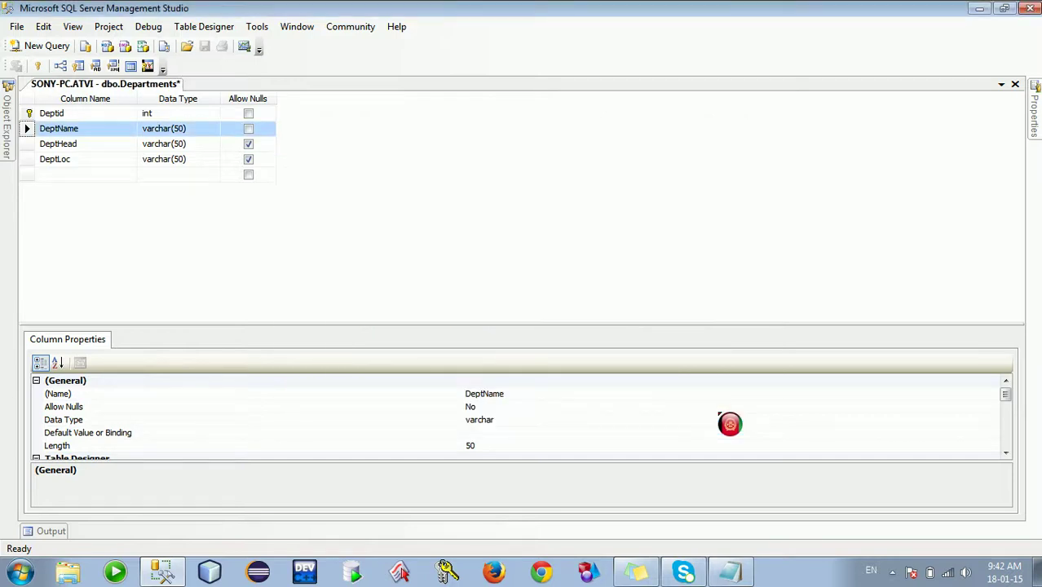
- Add another index to the Departments table for the DeptHead column and name it UN_Departments_DeptHead
left_click(85, 145)
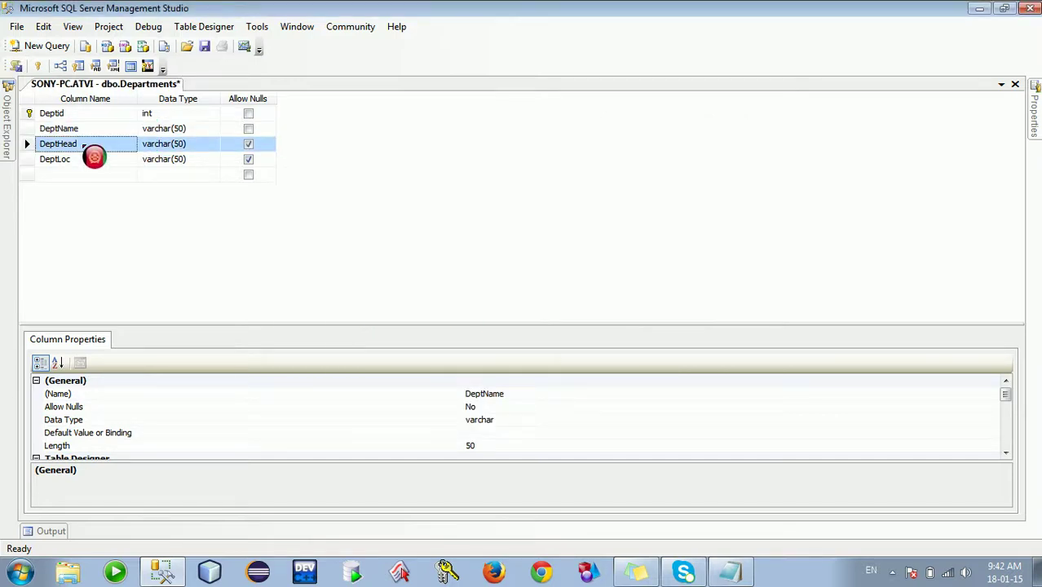
left_click(32, 147)
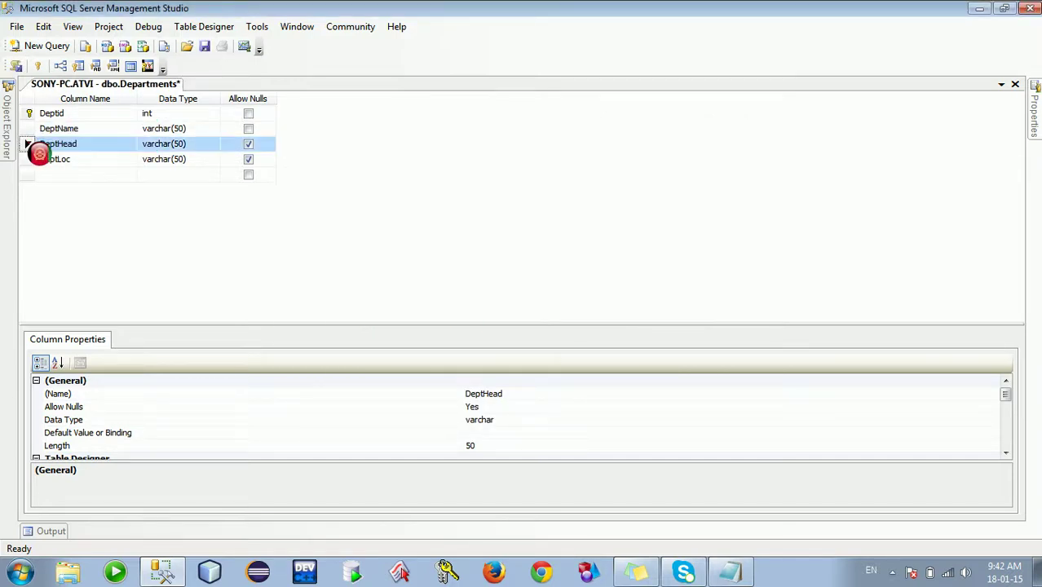
right_click(38, 154)
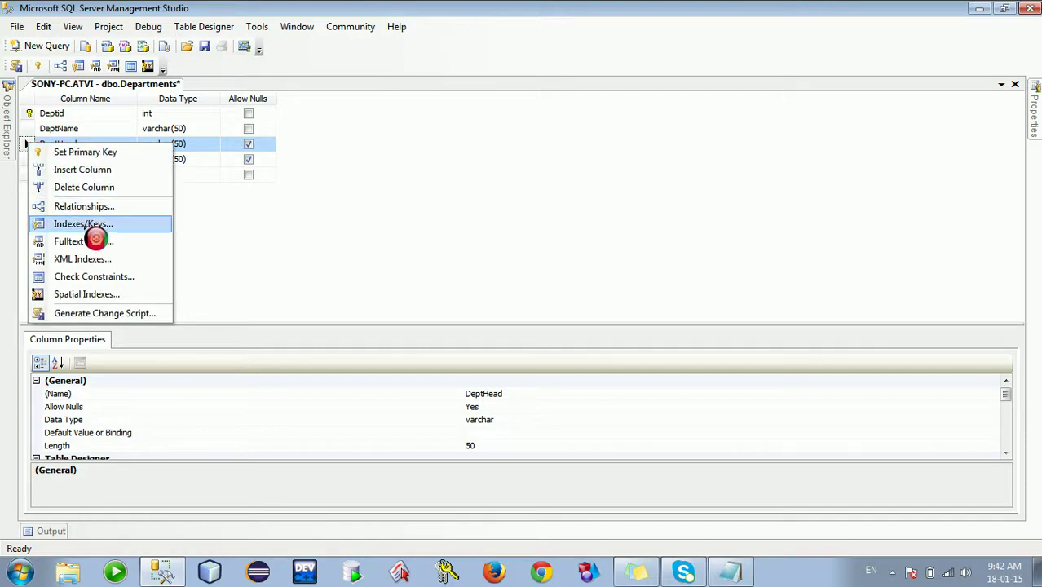
left_click(85, 225)
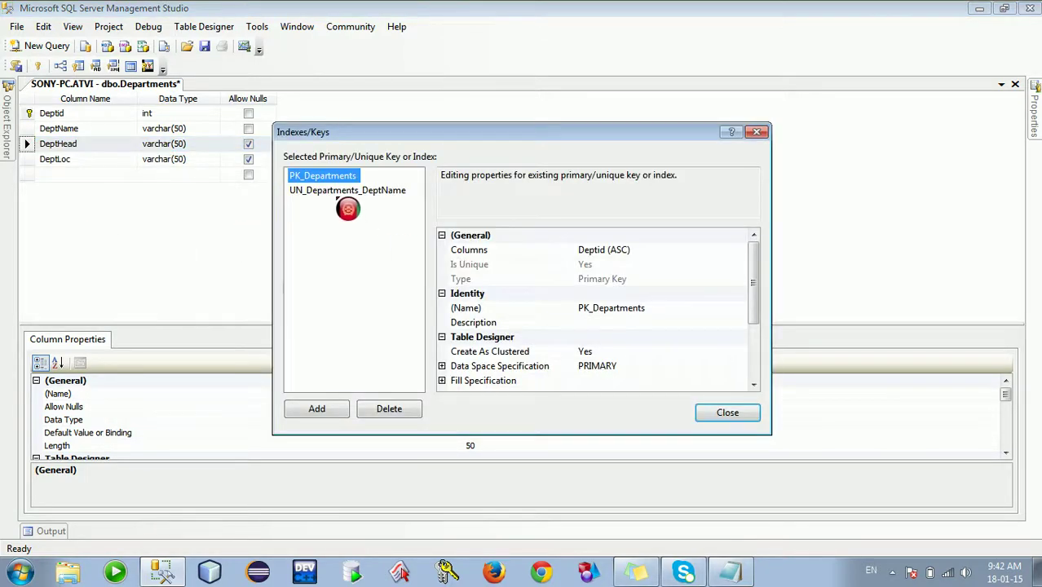
left_click(334, 412)
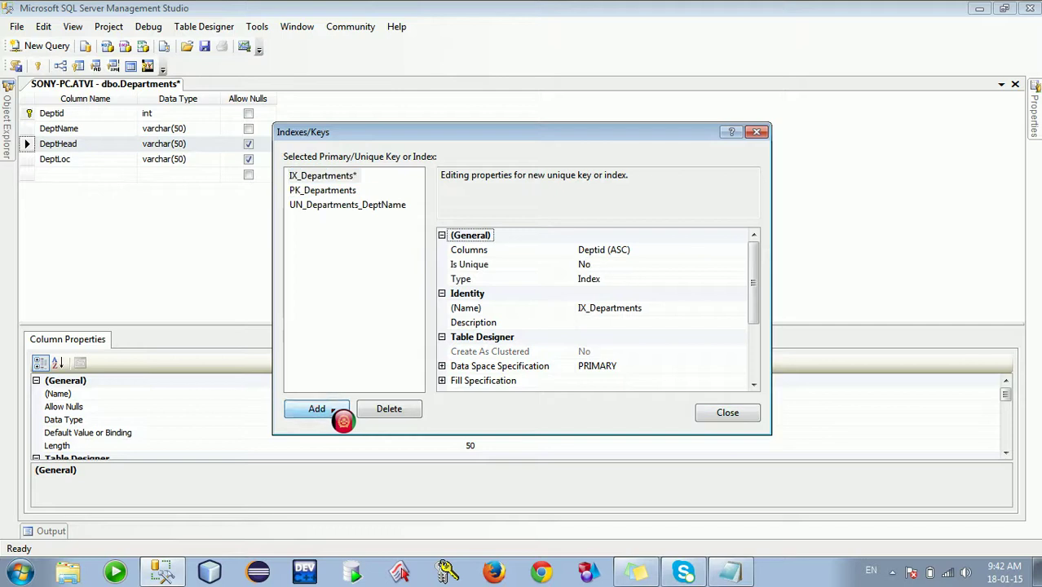
left_click(588, 310)
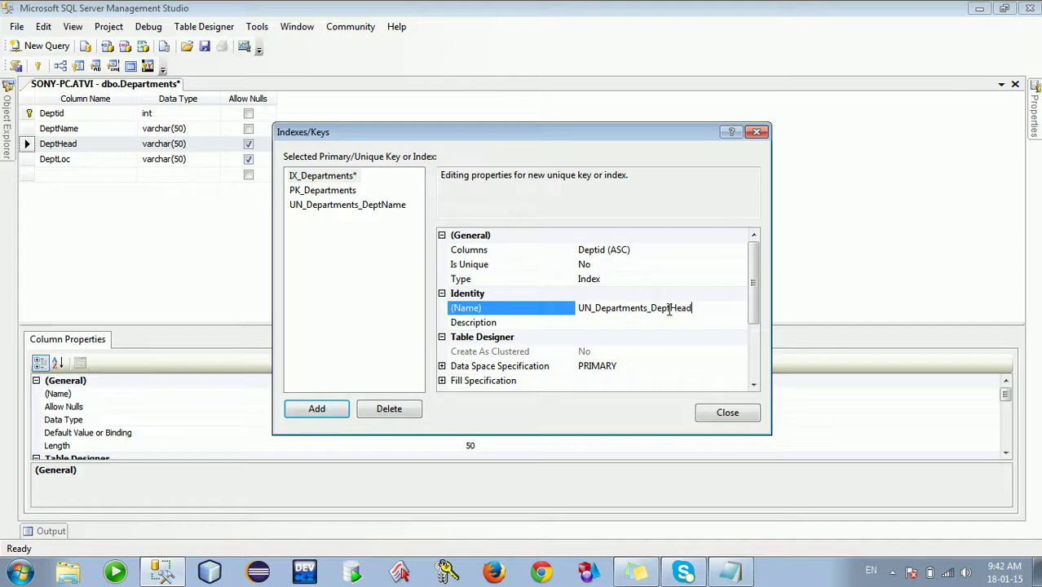
- Set the index column of UN_Departments_DeptHead to DeptHead
left_click(700, 252)
left_click(740, 250)
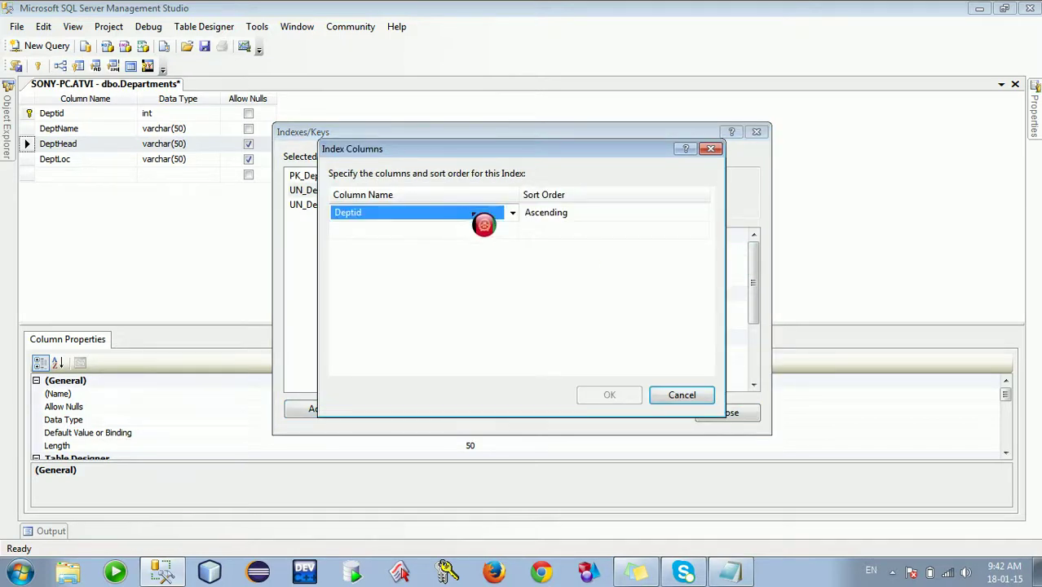
left_click(512, 214)
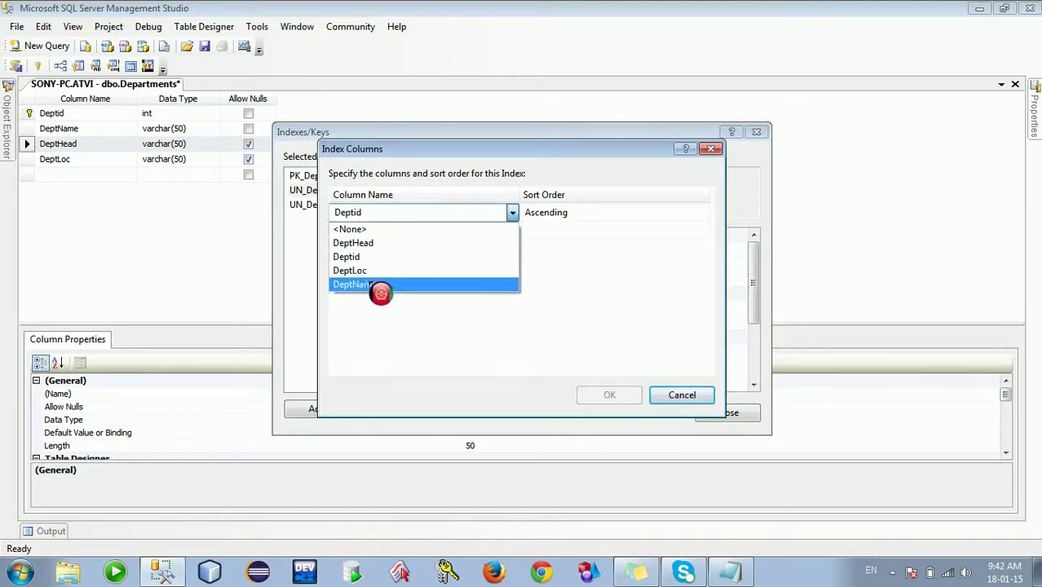
left_click(369, 244)
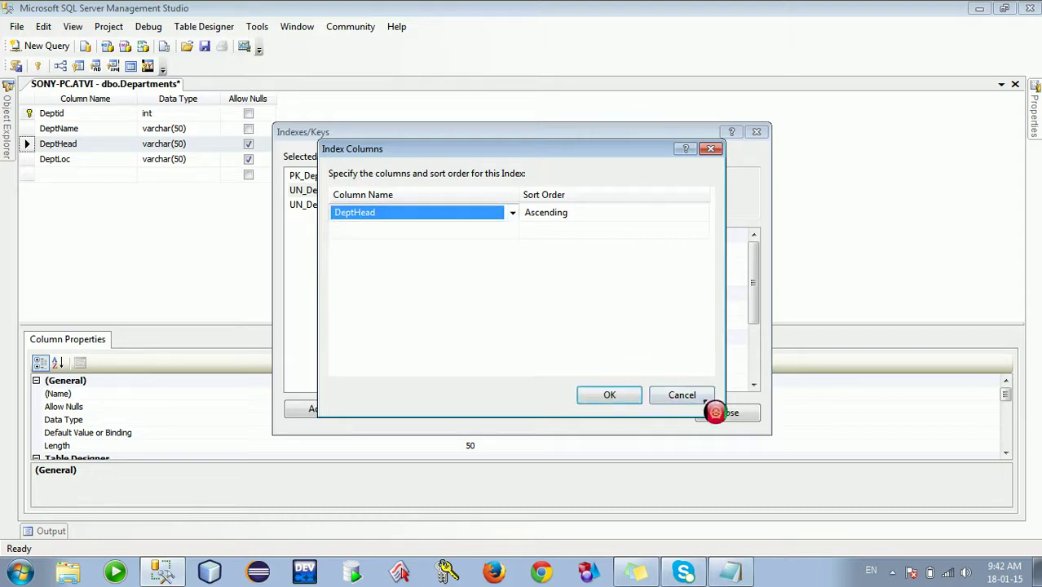
left_click(610, 395)
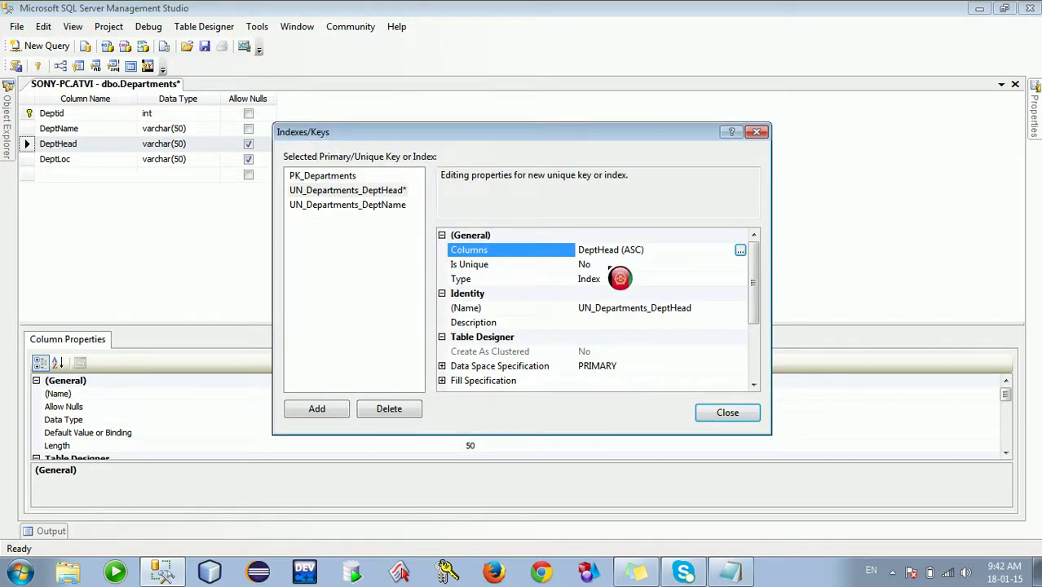
- Make UN_Departments_DeptHead unique with the type Unique Key, and close the index and key settings
left_click(624, 264)
left_click(738, 265)
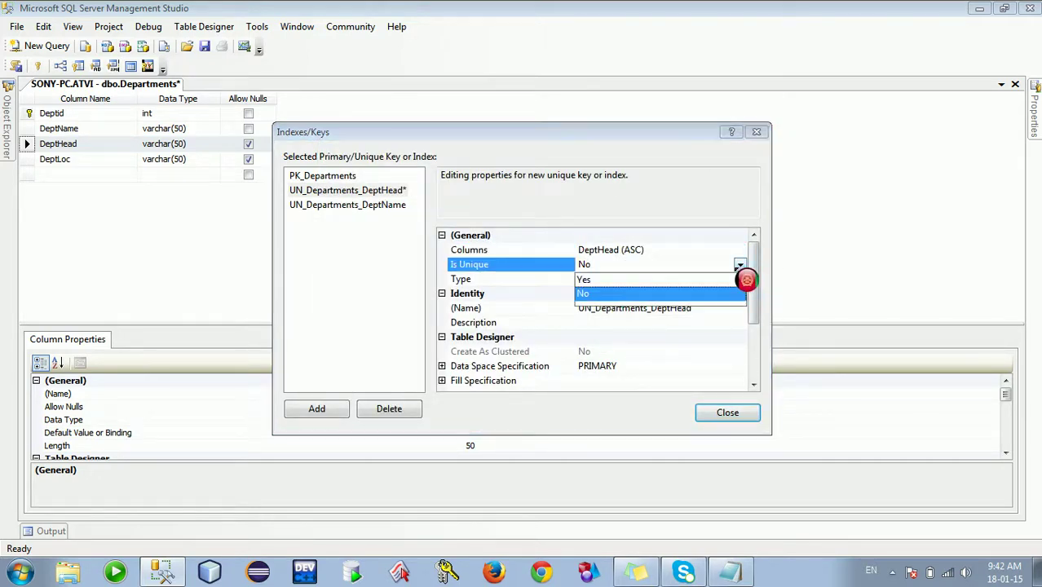
left_click(623, 279)
left_click(626, 279)
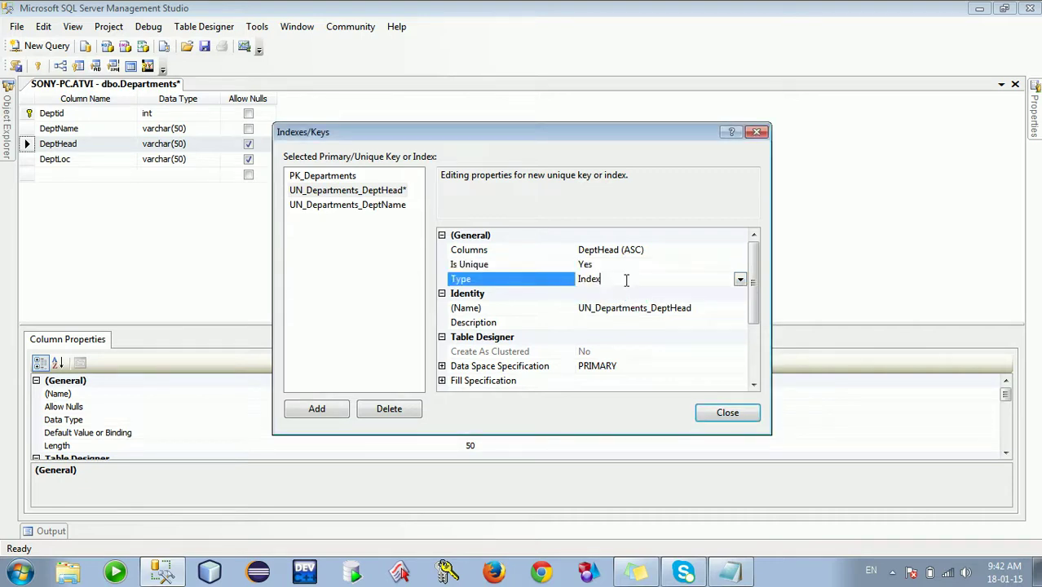
left_click(739, 280)
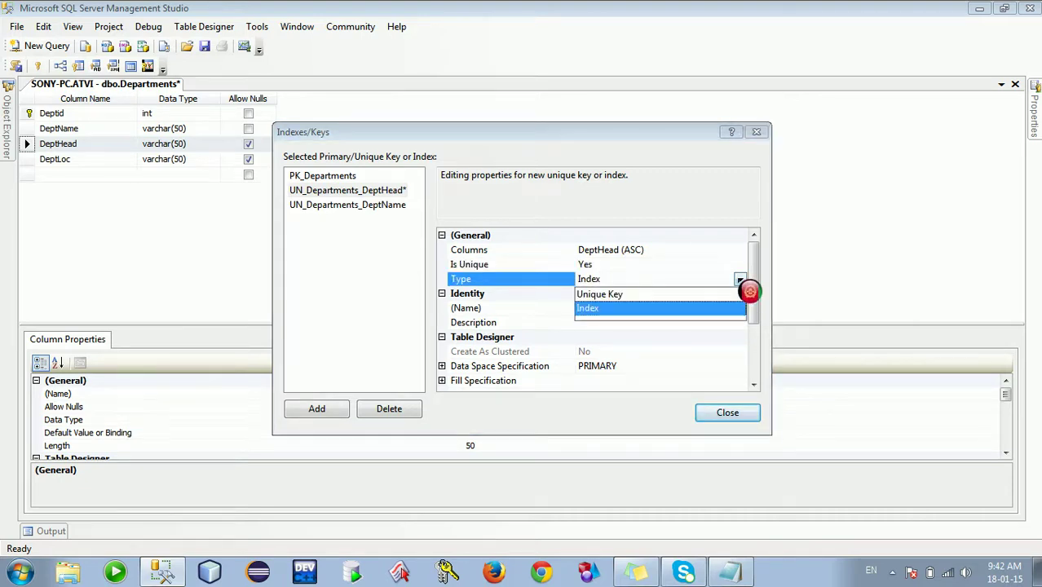
left_click(628, 294)
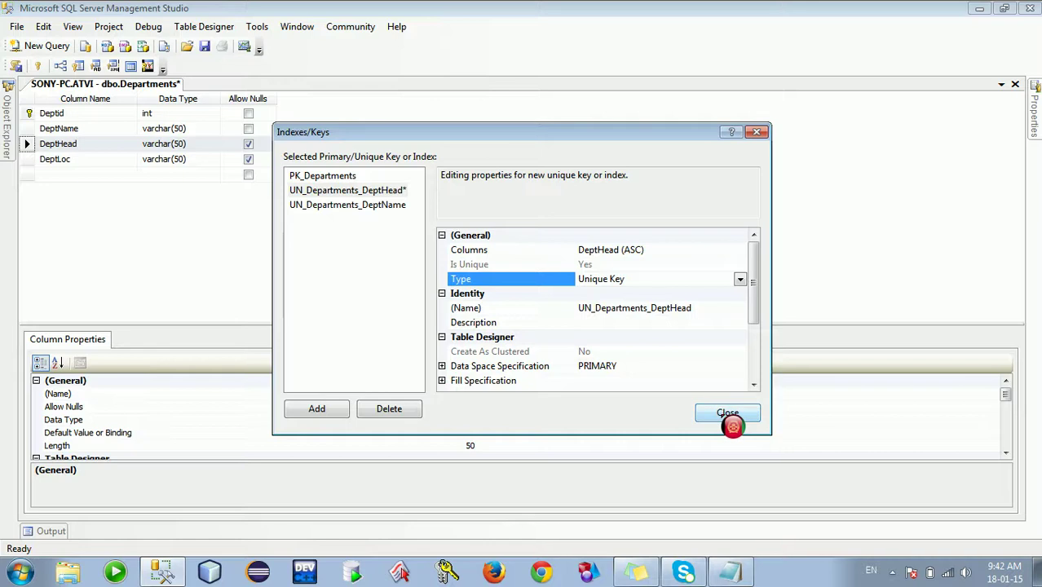
left_click(732, 426)
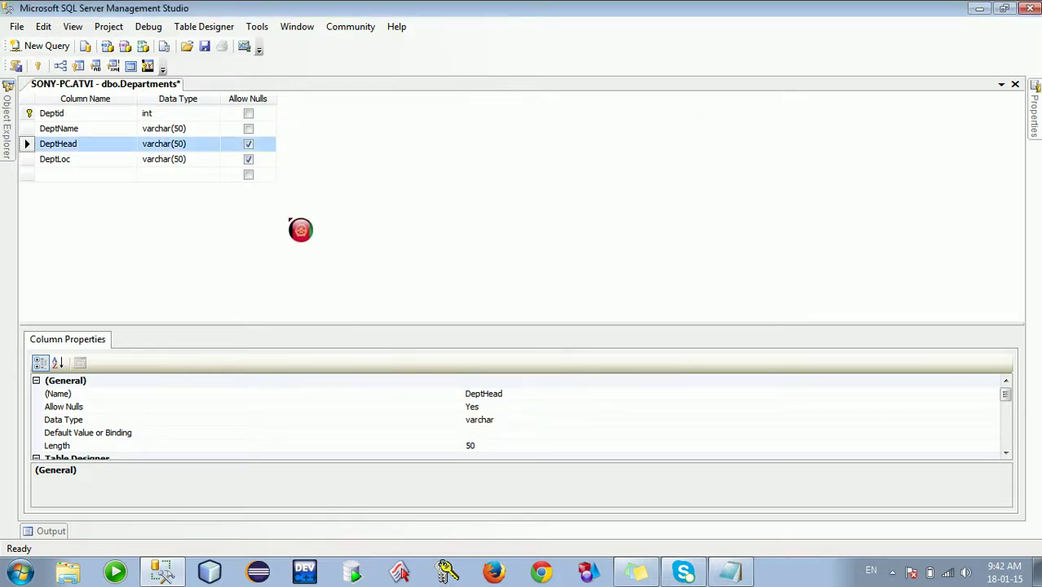
- Save the Departments table with its new unique keys and close its design
right_click(108, 87)
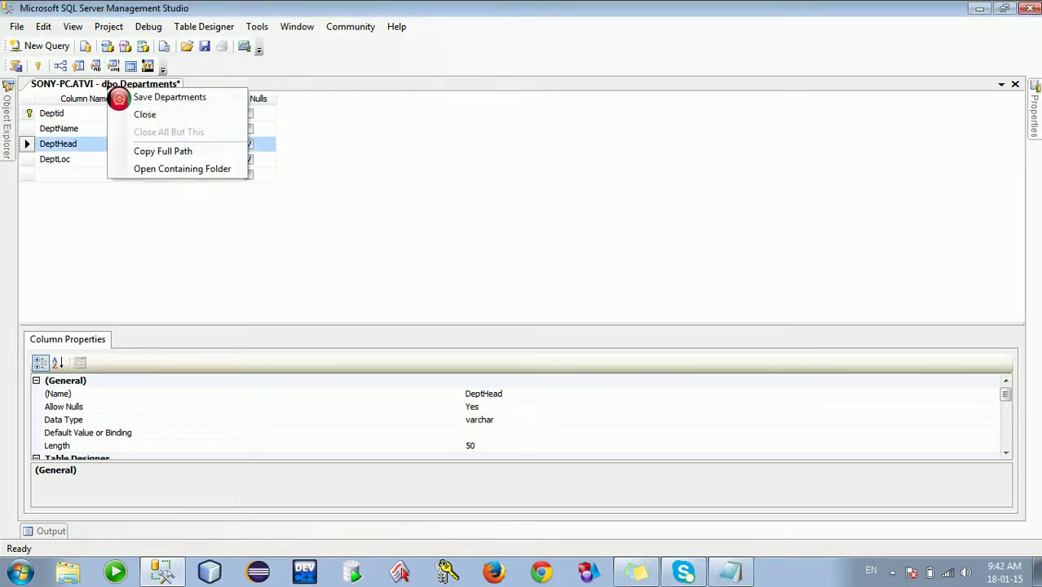
left_click(155, 101)
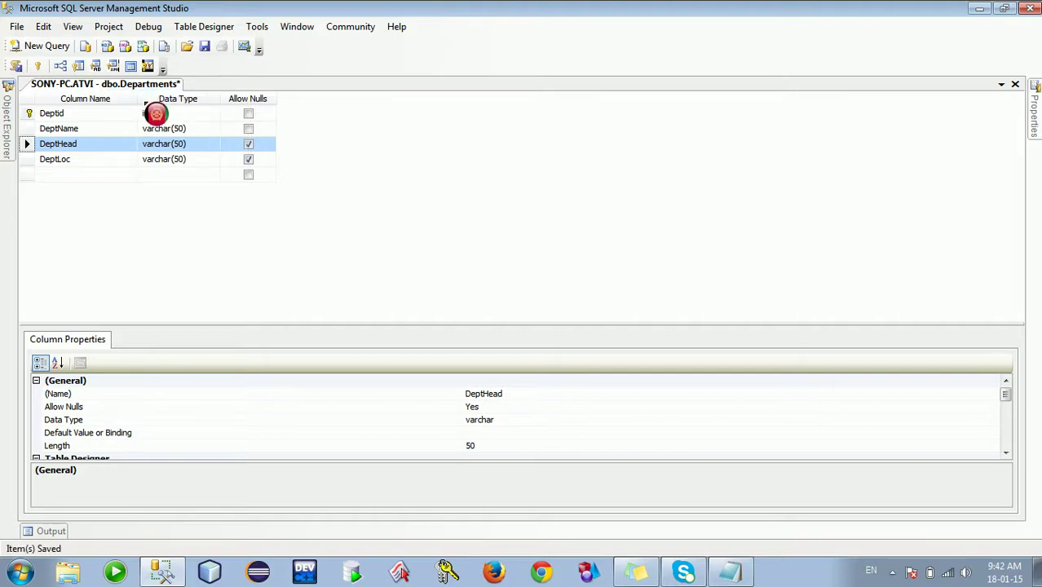
left_click(58, 129)
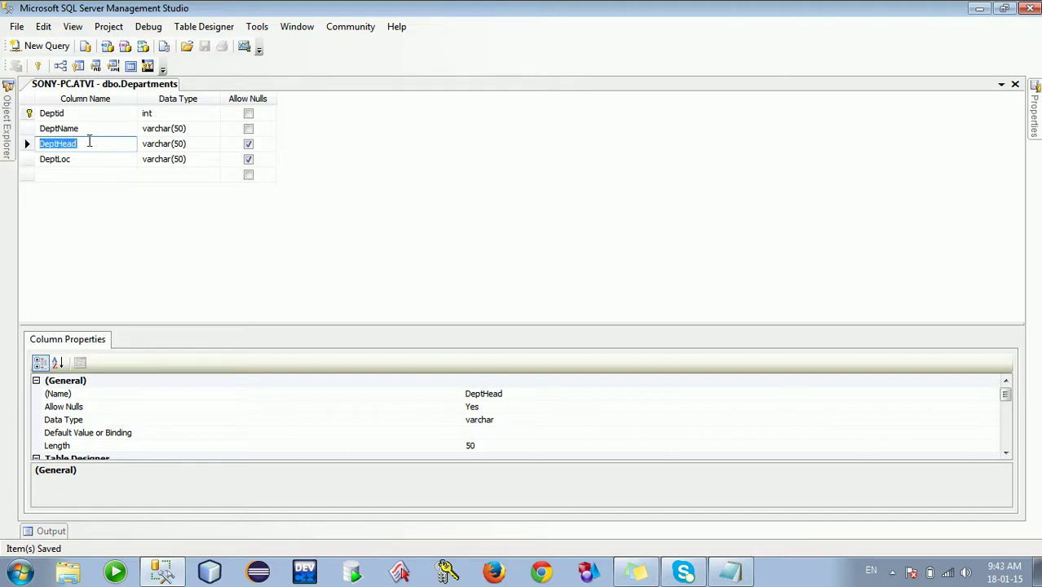
mouse_move(89, 142)
left_mouse_down()
mouse_move(116, 86)
mouse_move(116, 96)
left_mouse_up()
right_click(105, 85)
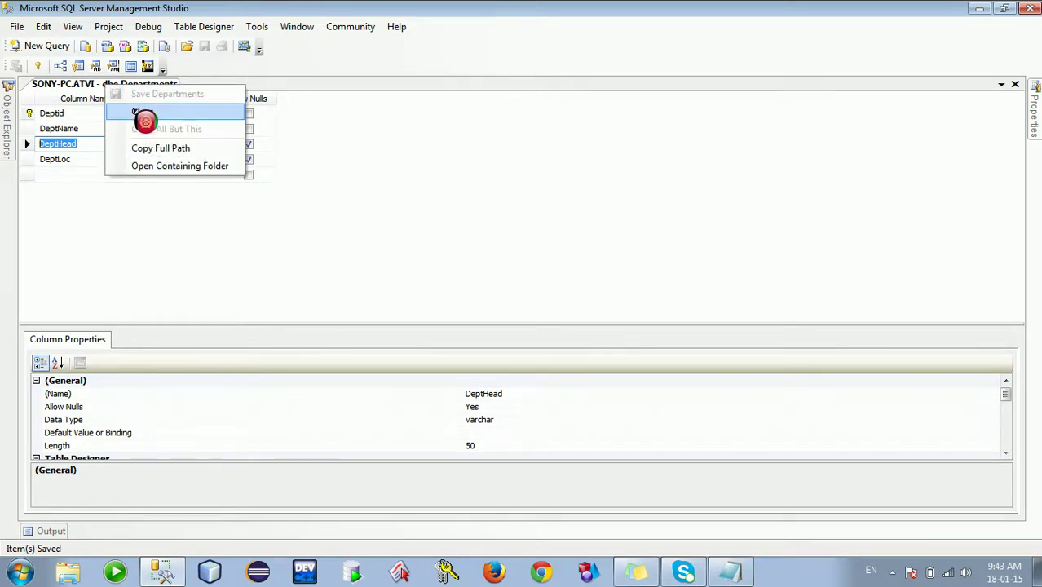
left_click(133, 109)
- Switch to the SQLSERVER-Tutorial notes in Notepad, highlight the Unique and Check entries, and return to SQL Server Management Studio
left_click(732, 570)
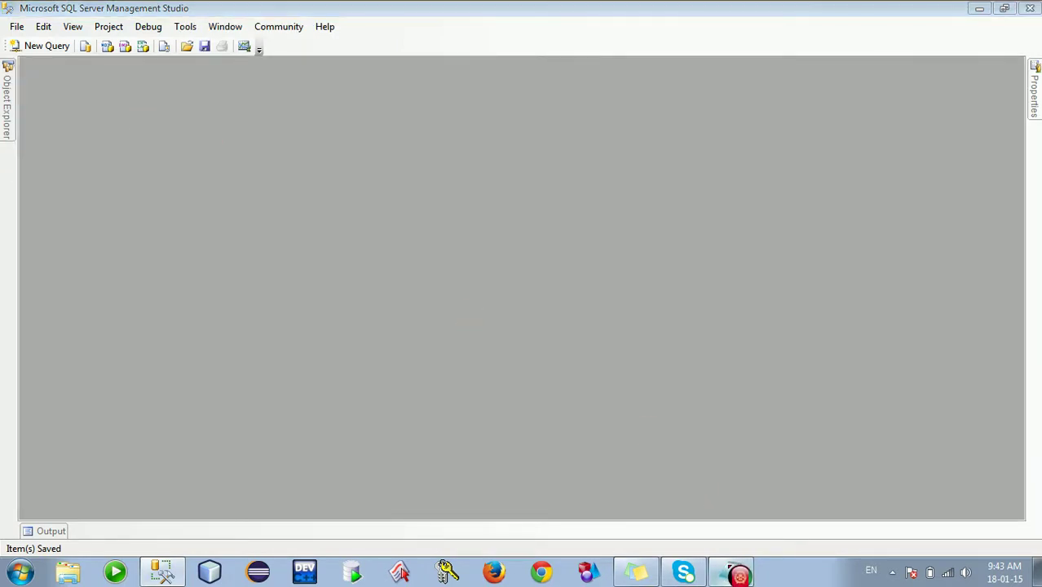
left_click_drag(141, 268, 25, 265)
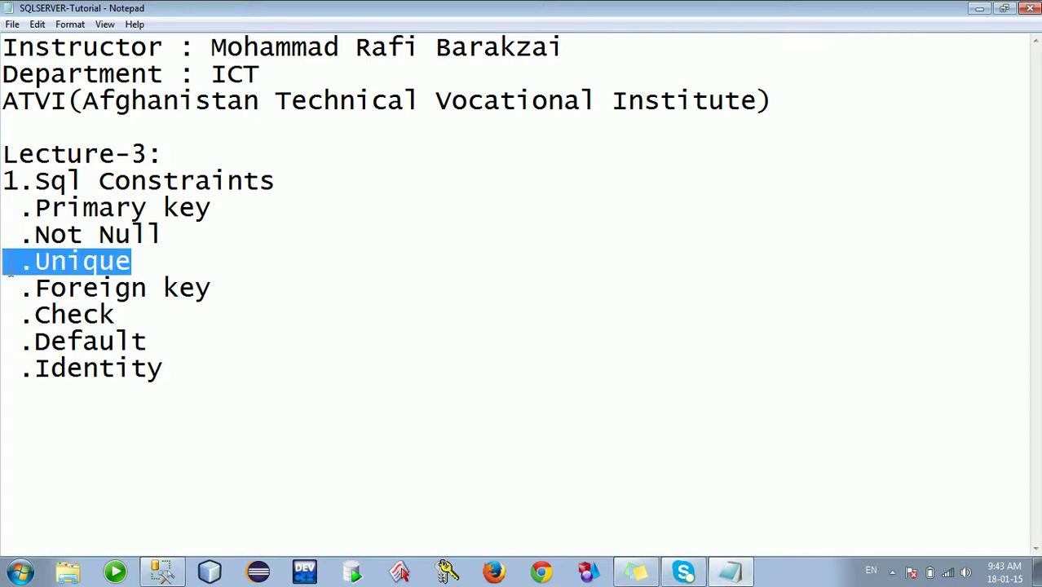
left_click_drag(119, 316, 34, 317)
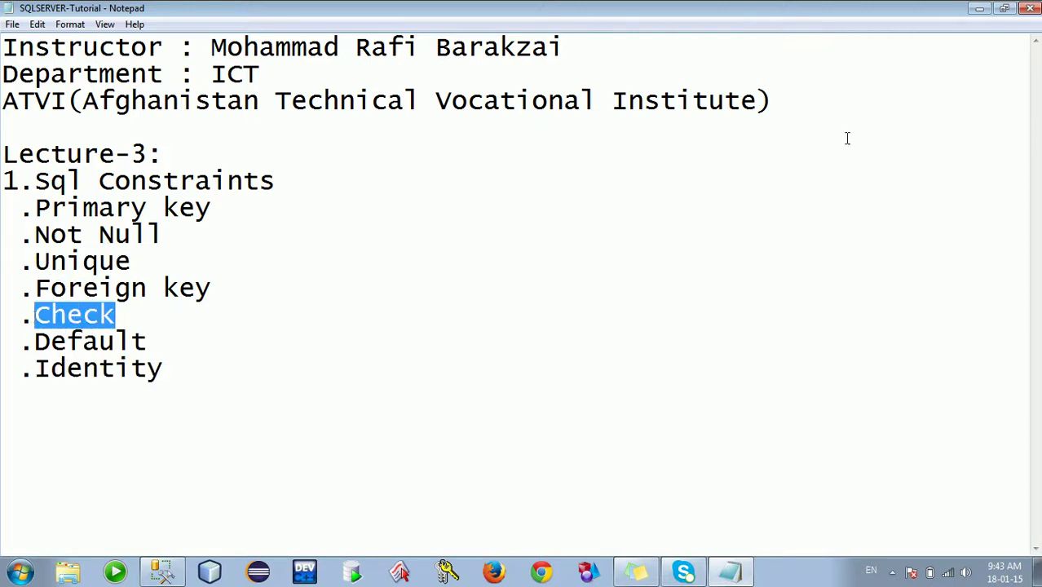
left_click(979, 8)
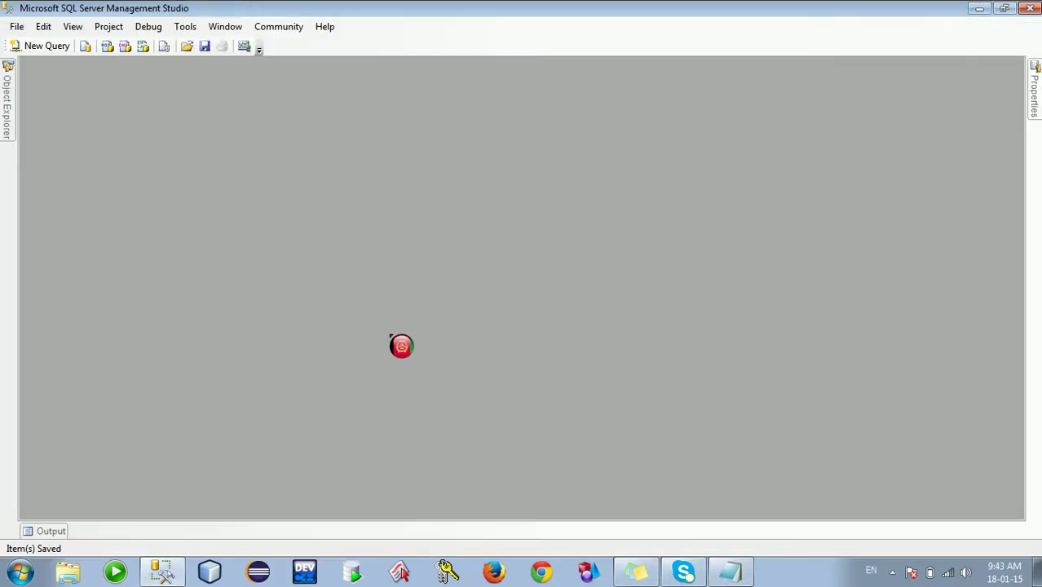
- Expand the keys of the Departments table in the object tree and open the UN_Departments_DeptHead key
mouse_move(9, 123)
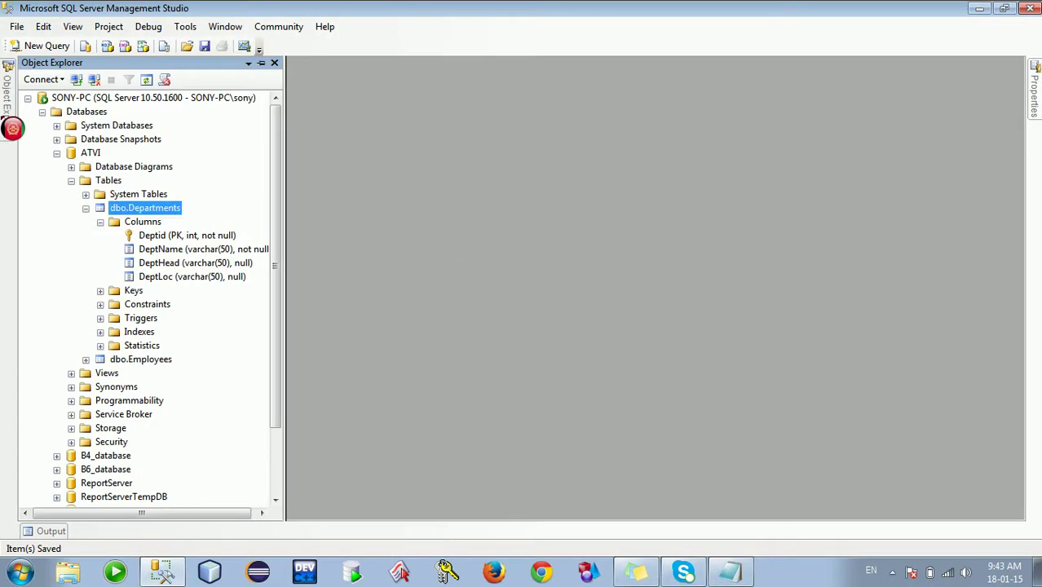
scroll(114, 235, "down", 1)
double_click(114, 225)
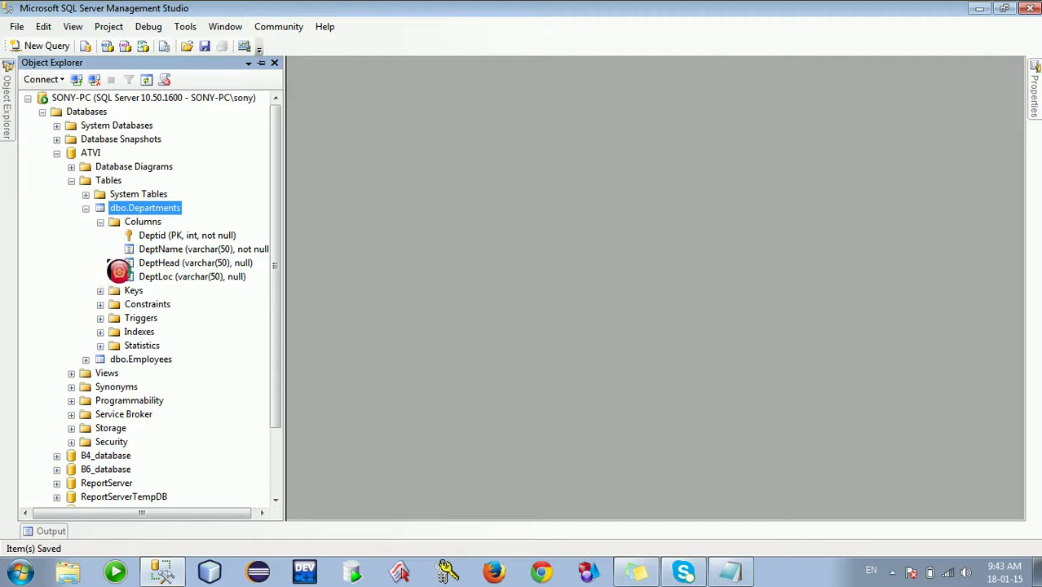
left_click(101, 291)
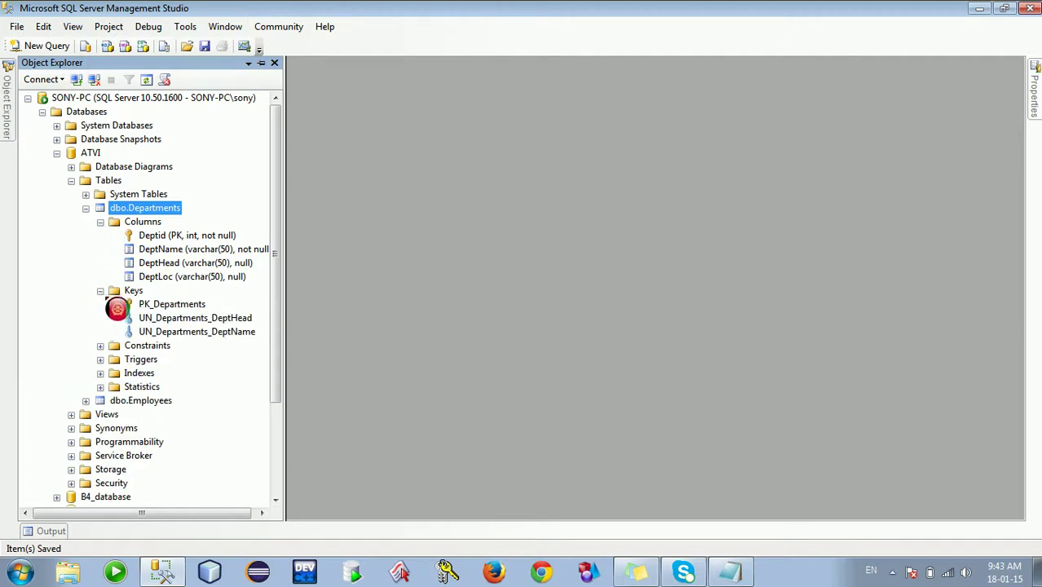
double_click(179, 319)
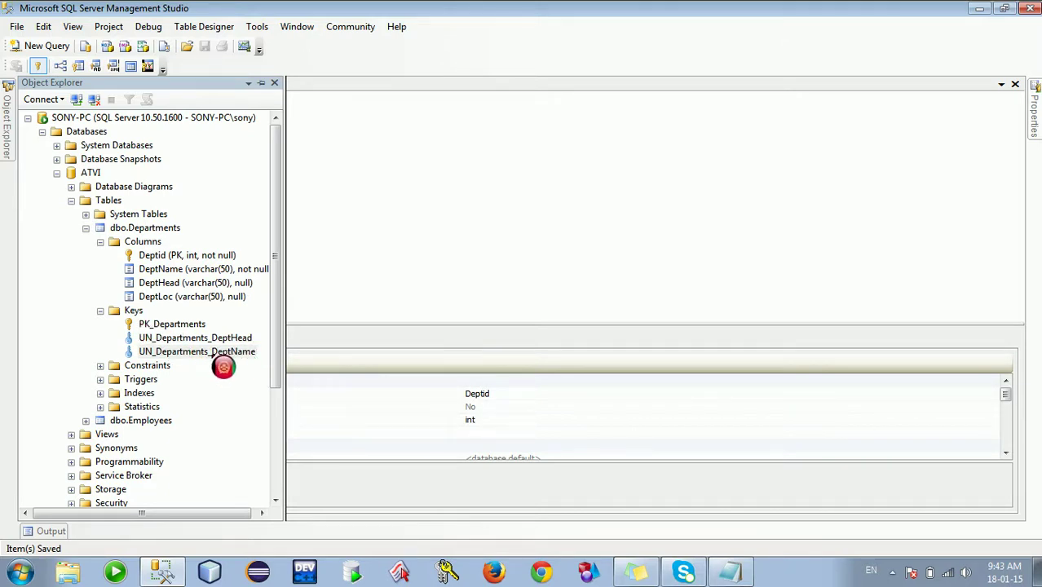
- Collapse the keys and columns of the Departments table and the table itself in the object tree
double_click(114, 311)
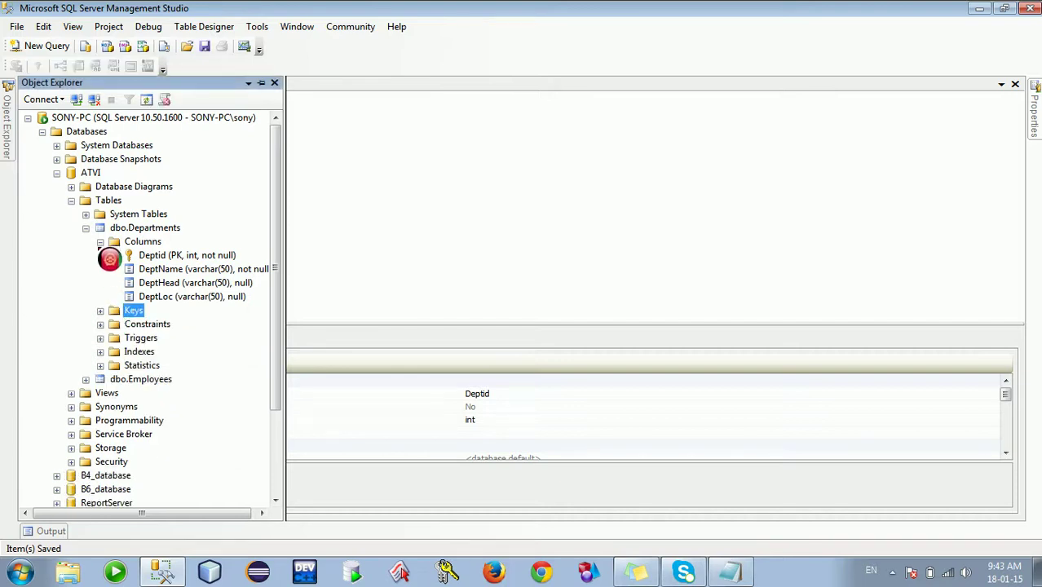
left_click(101, 242)
key("Left")
key("Left")
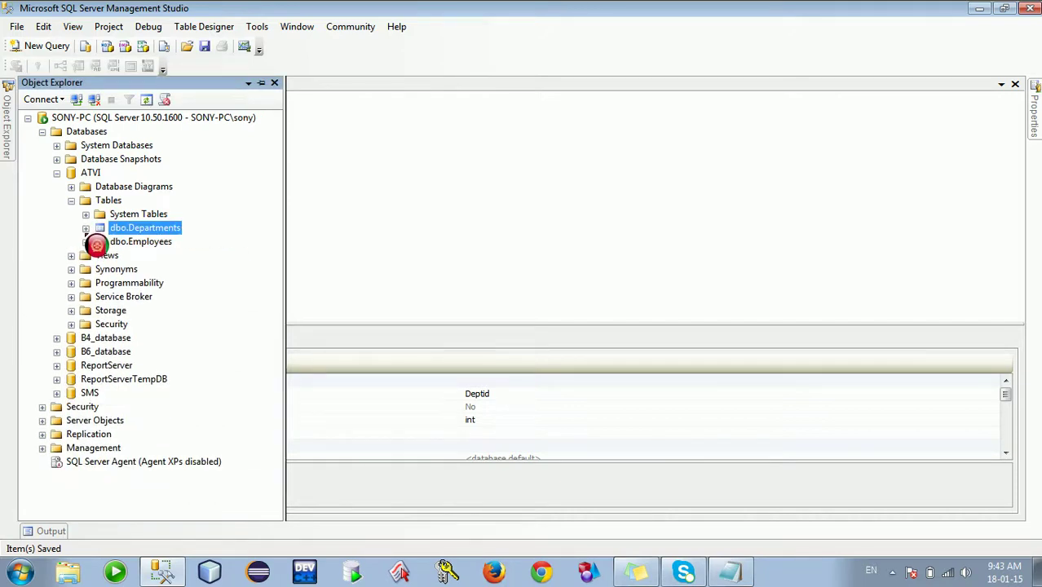
- Expand the Employees table and its columns in the ATVI database and select the Age column
left_click(155, 244)
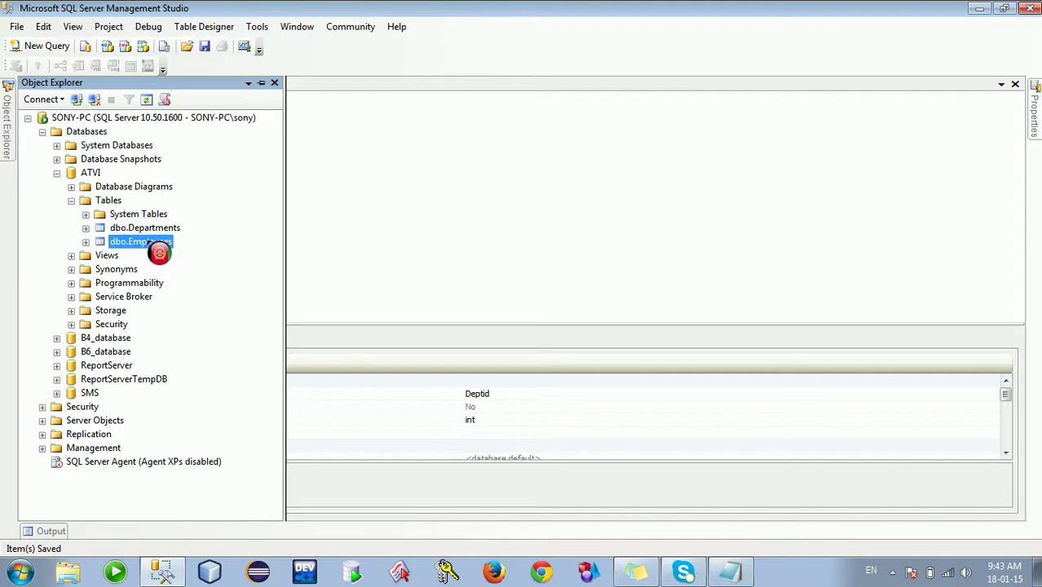
left_click(85, 242)
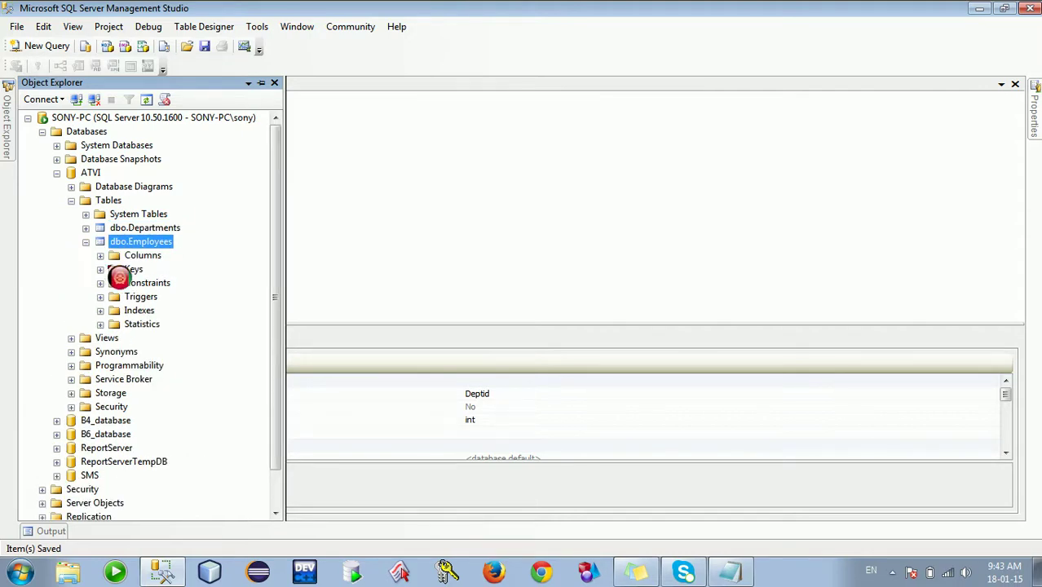
left_click(101, 270)
left_click(100, 269)
left_click(100, 255)
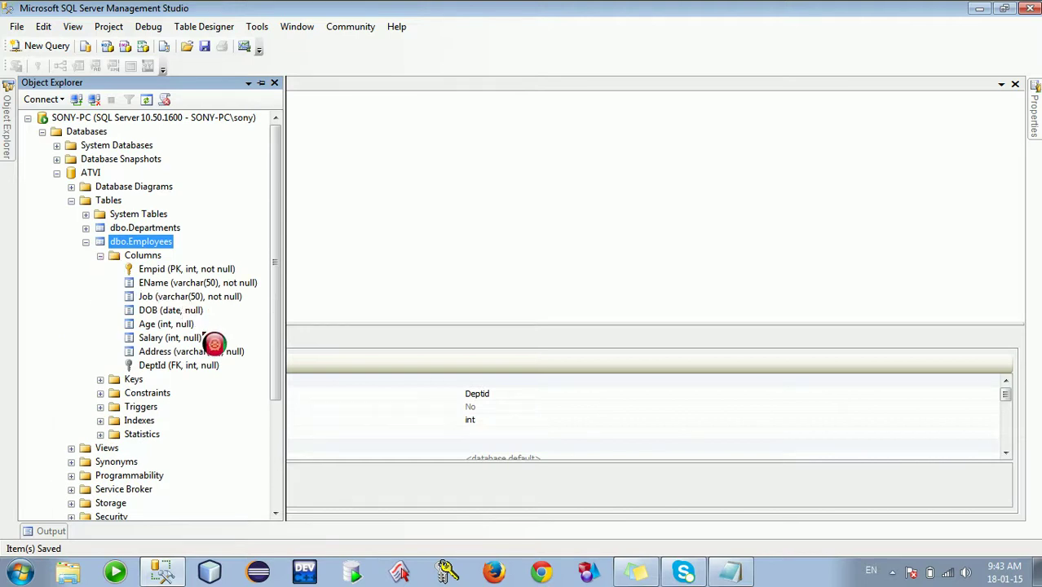
left_click(174, 327)
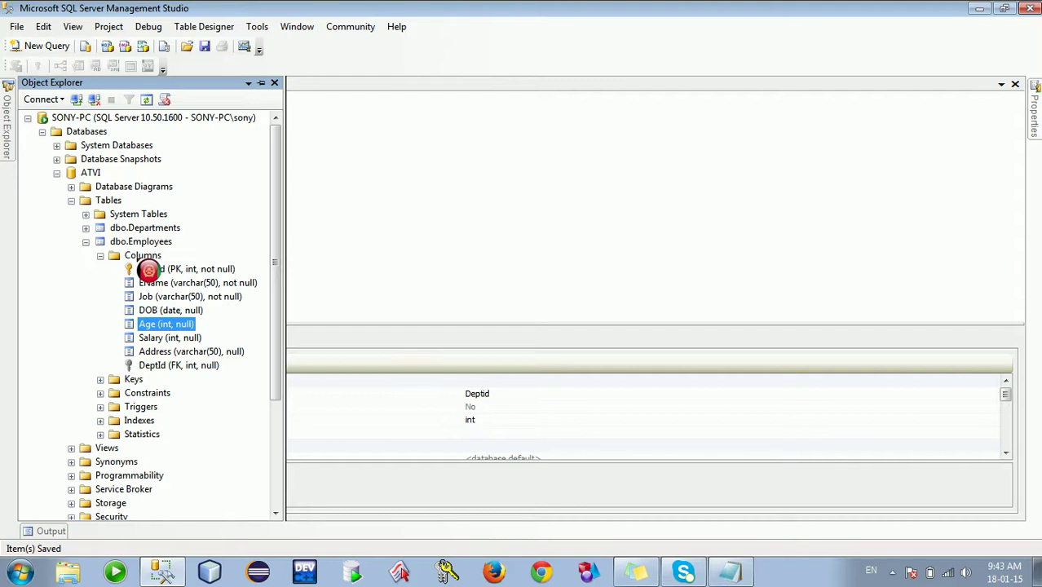
- Open the Employees table in design mode and select its Age column
right_click(144, 243)
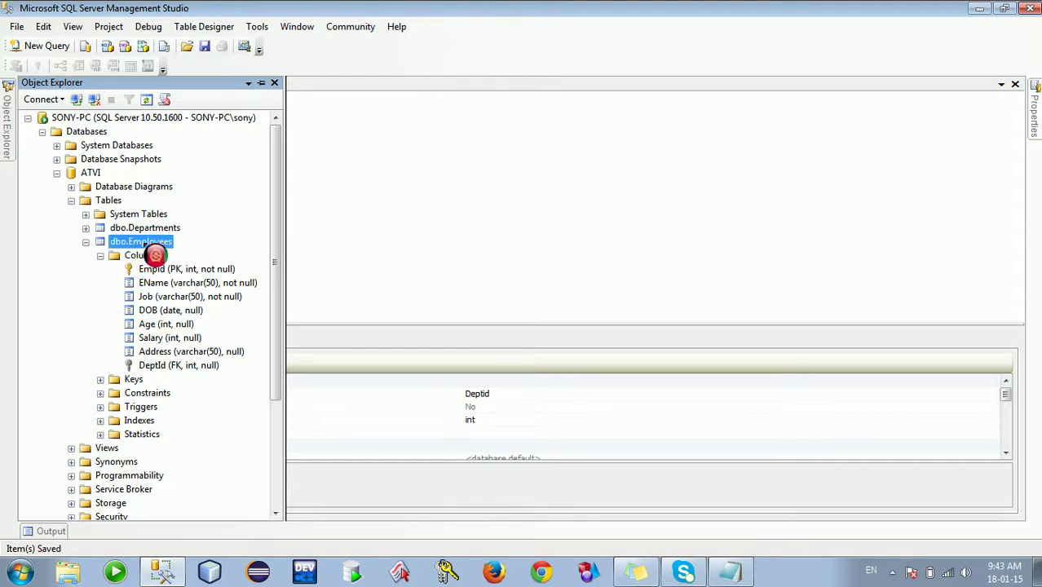
left_click(184, 269)
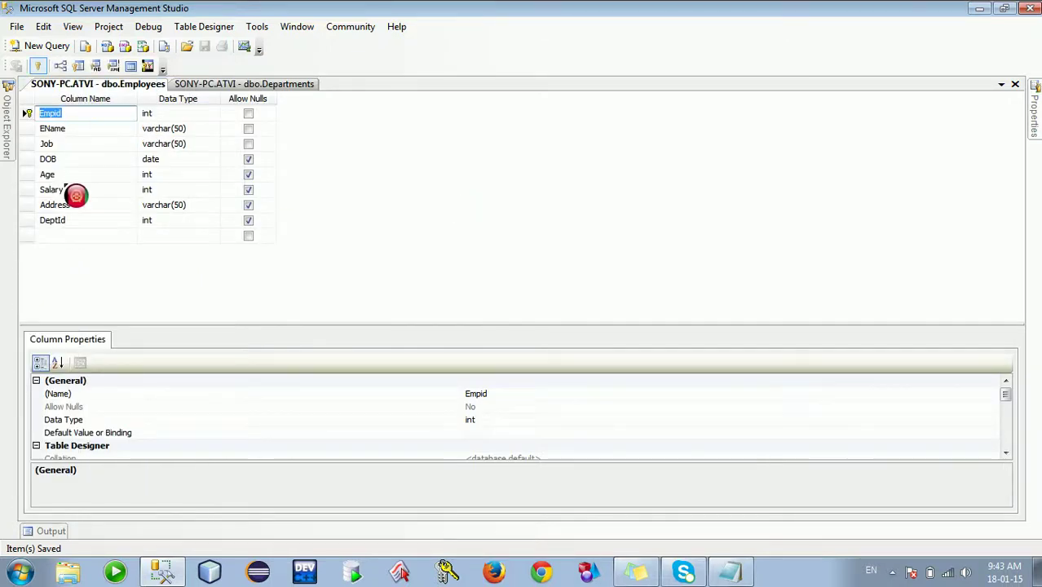
left_click(49, 174)
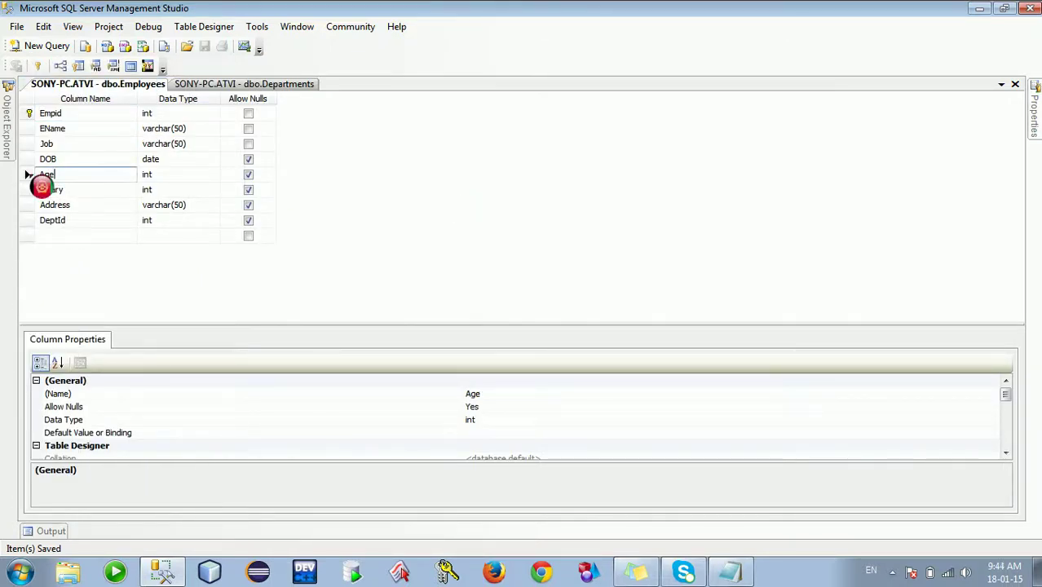
- Add a check constraint to the Employees table for the Age column and name it CK_Employees_Age
right_click(29, 175)
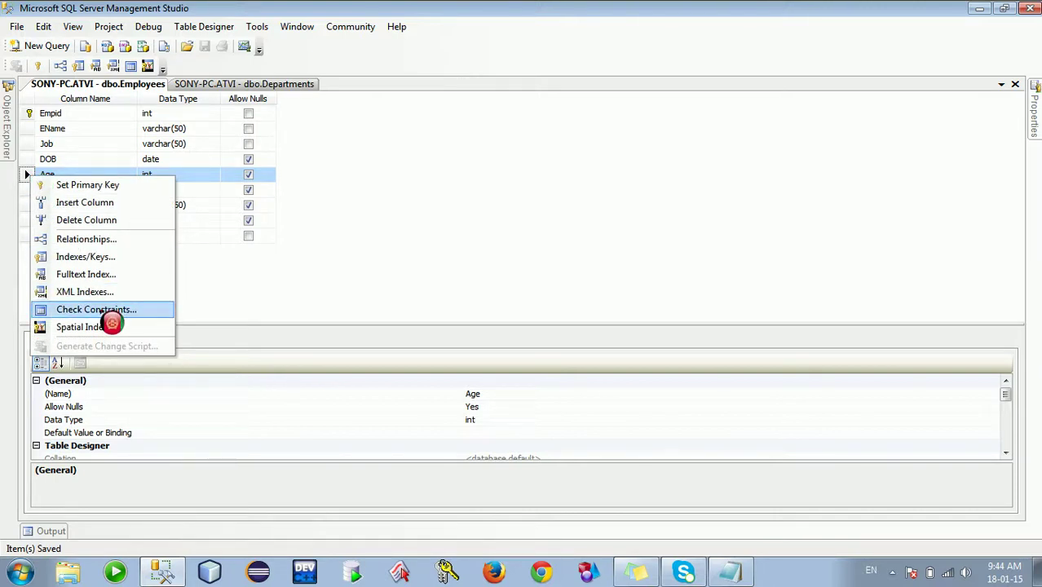
left_click(101, 311)
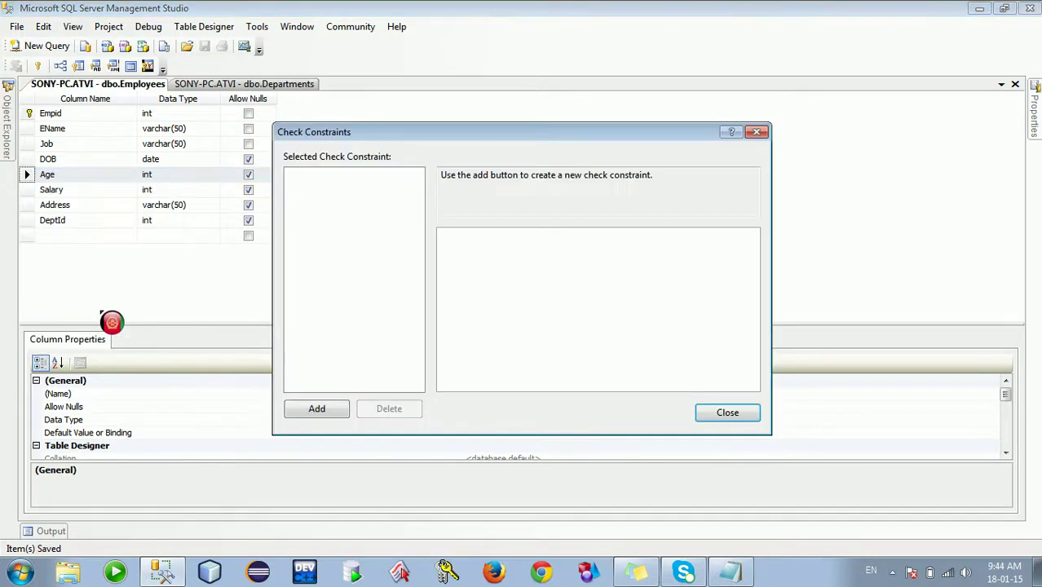
left_click(321, 418)
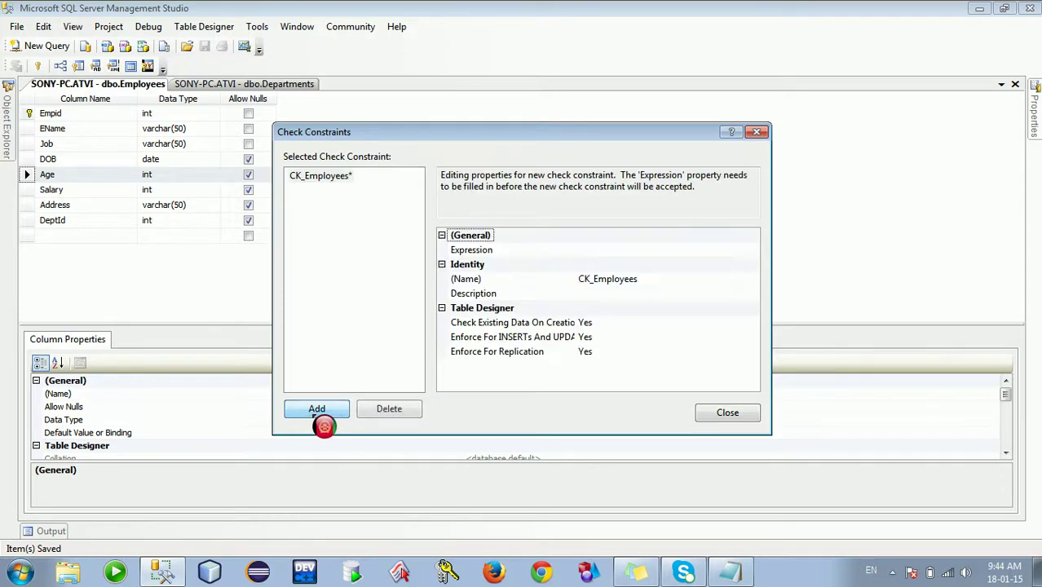
left_click(649, 281)
type("_Age")
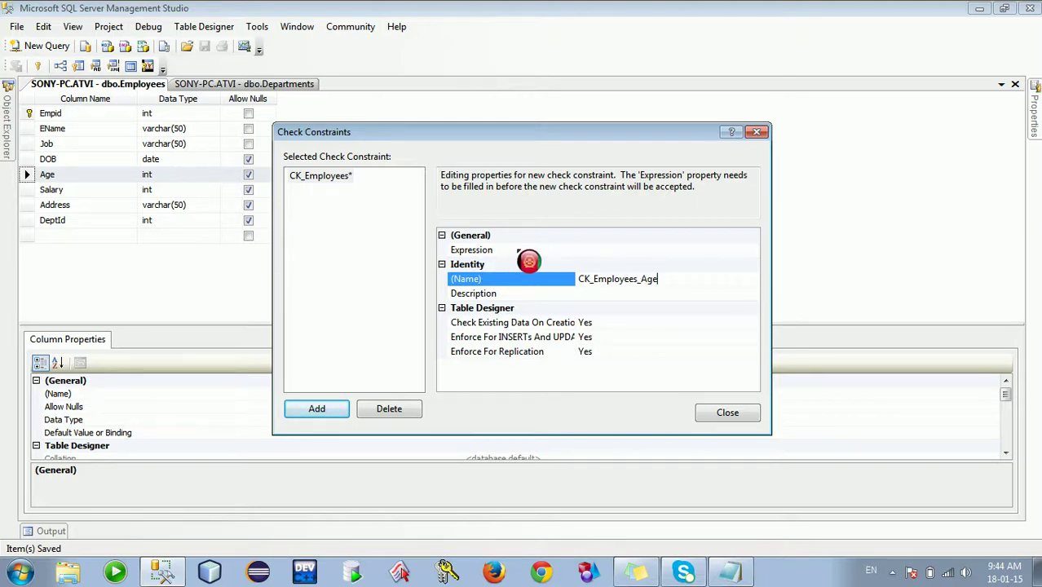
- Set the CK_Employees_Age expression to age>=18 and age<=45 and save the Employees table
left_click(592, 249)
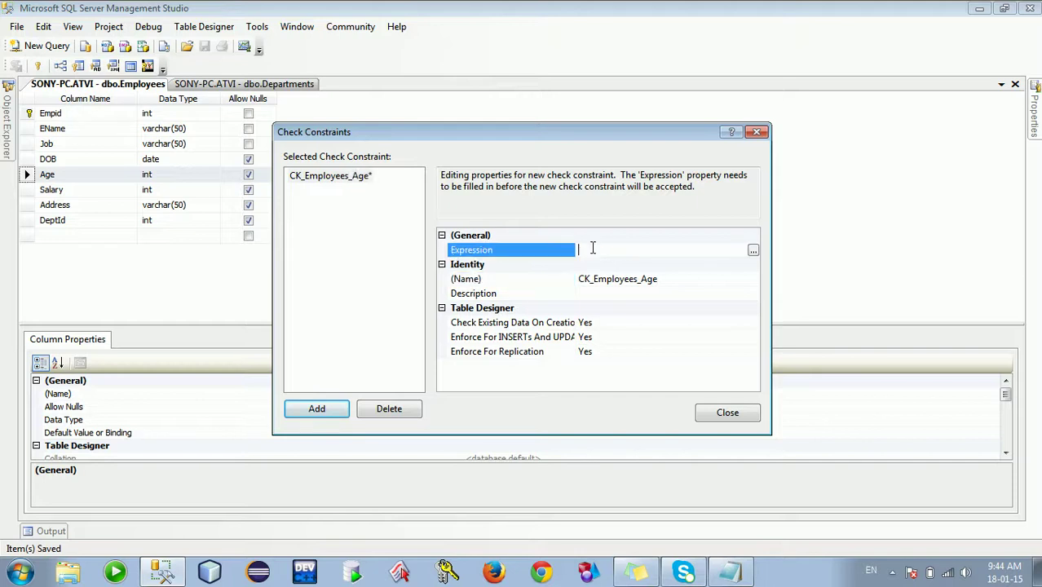
left_click(753, 250)
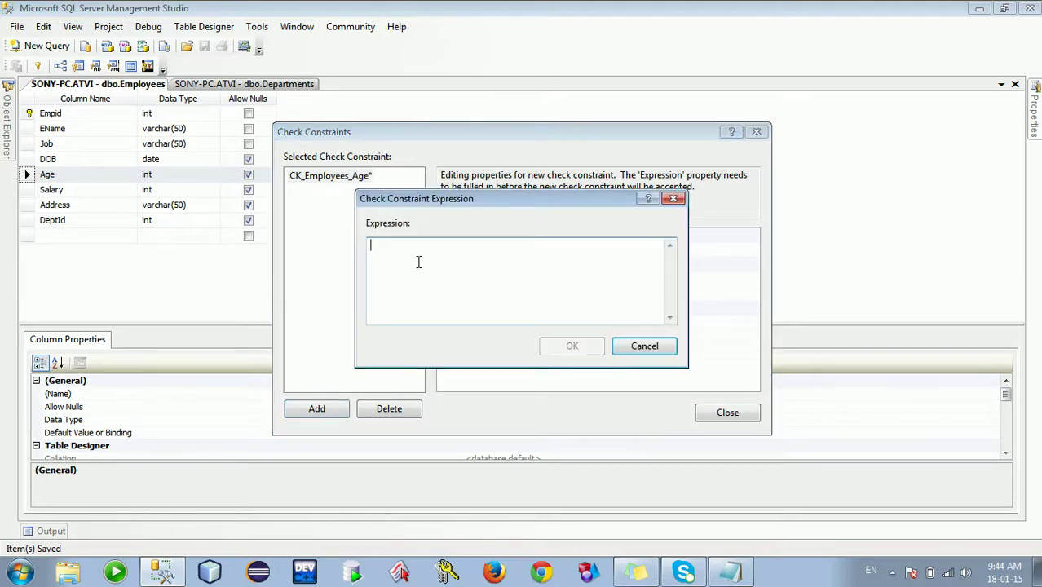
type("age>=18 and age<=45")
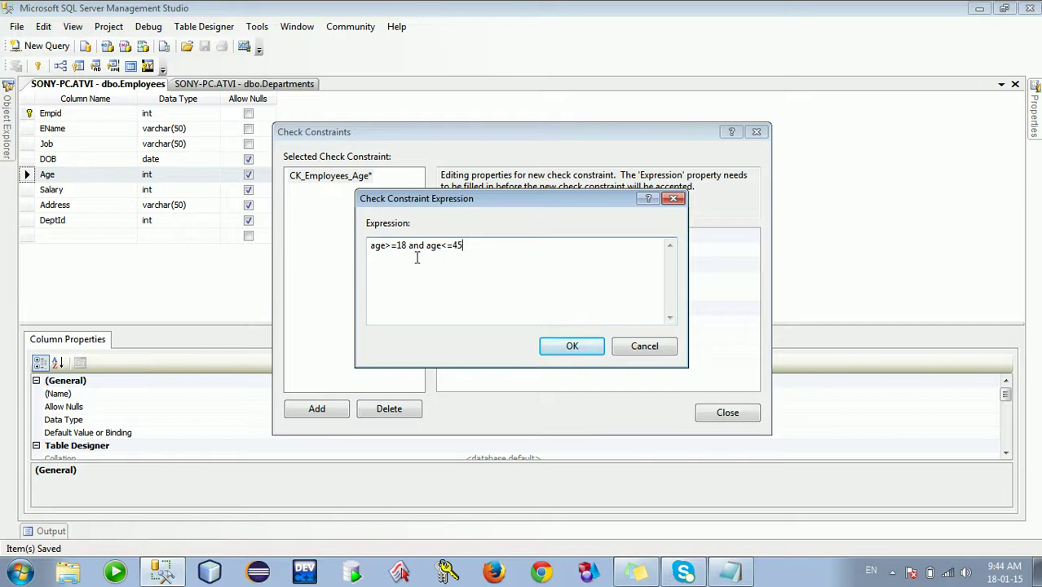
left_click_drag(472, 245, 369, 246)
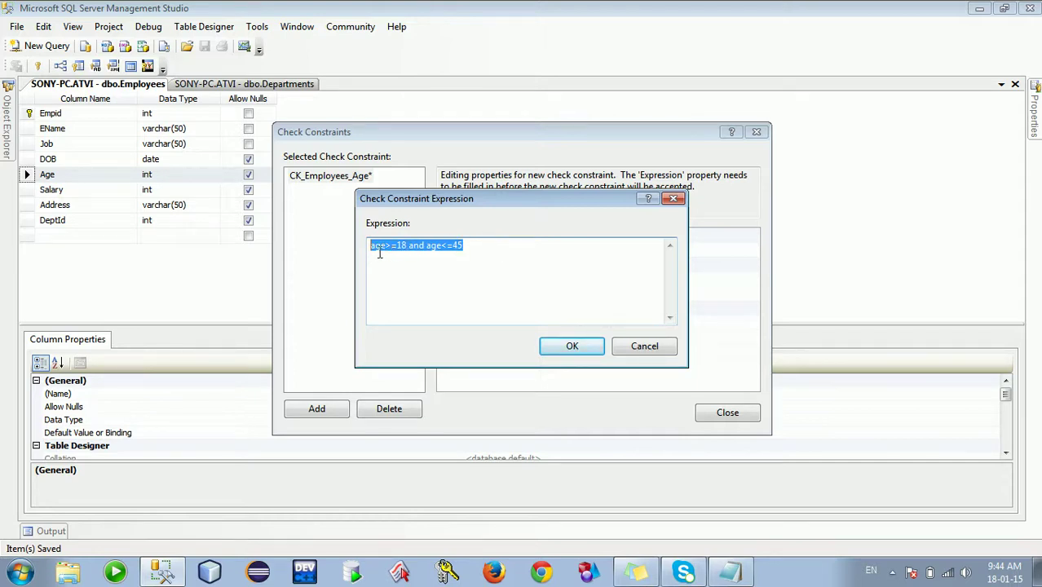
left_click(578, 351)
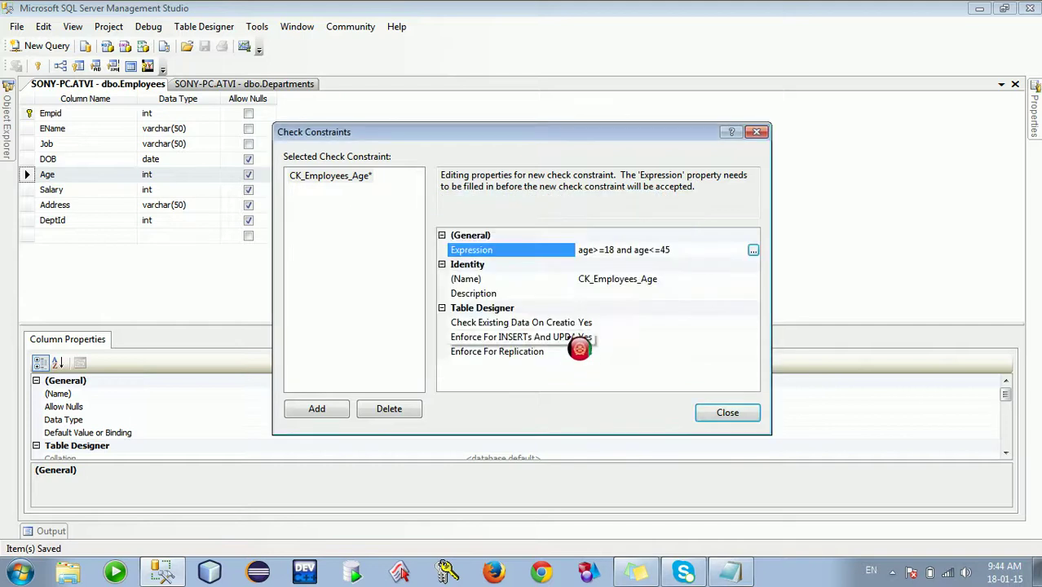
left_click(728, 412)
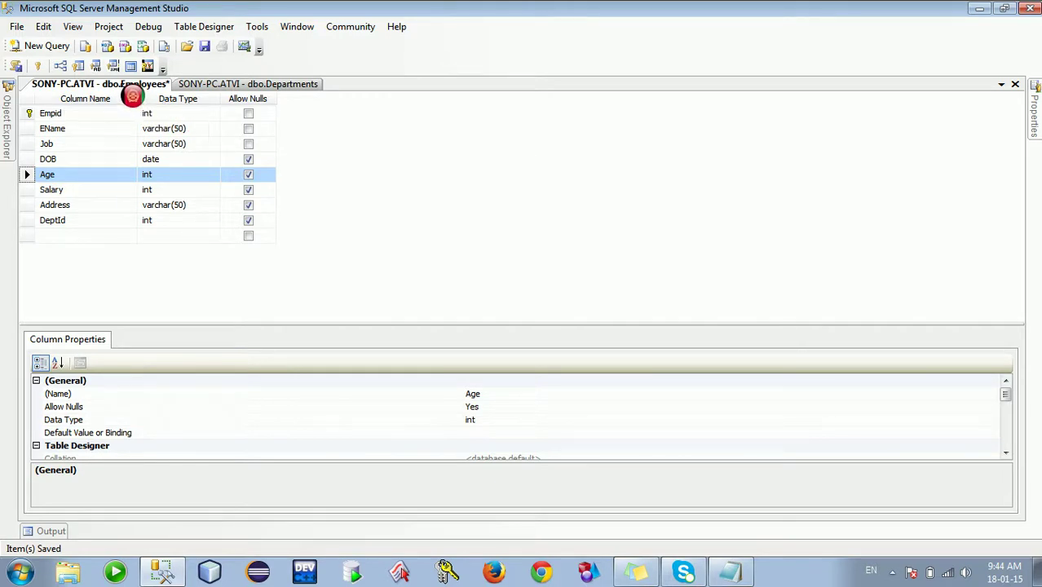
right_click(129, 88)
left_click(153, 97)
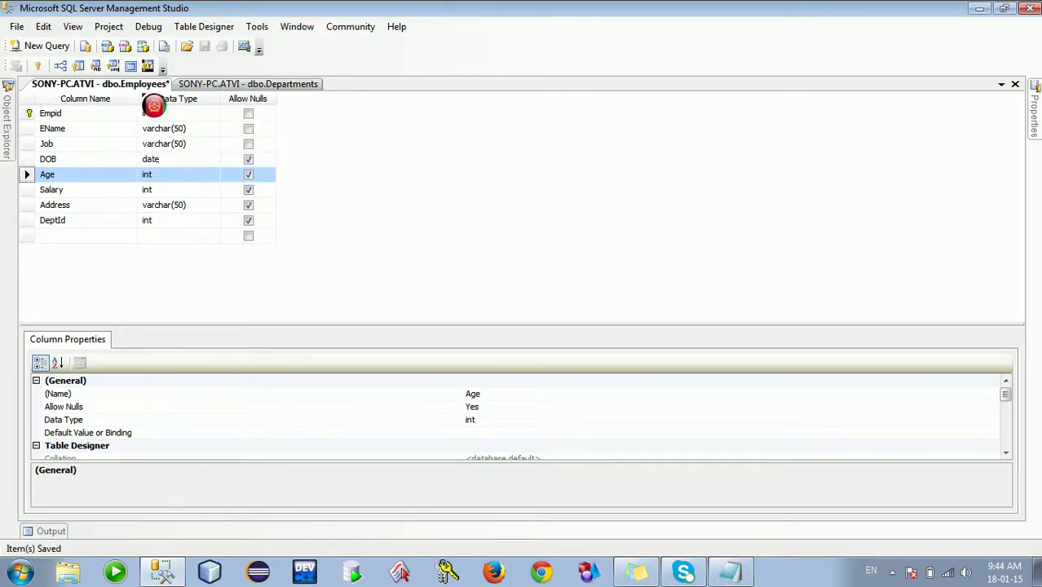
- Highlight the Default item in the Notepad lecture outline and return to SQL Server Management Studio
left_click(730, 573)
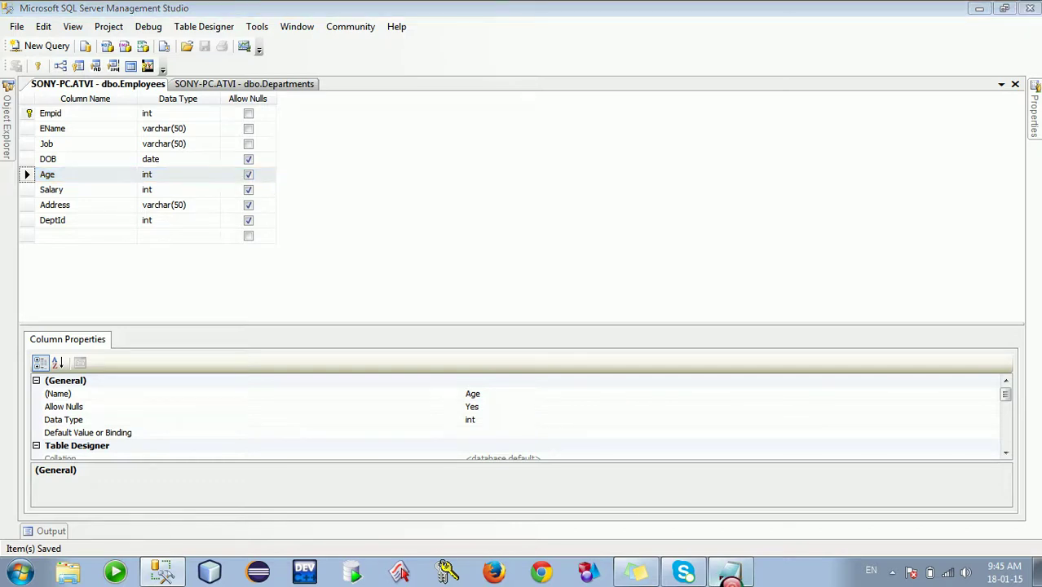
left_click_drag(147, 341, 36, 341)
left_click(34, 342)
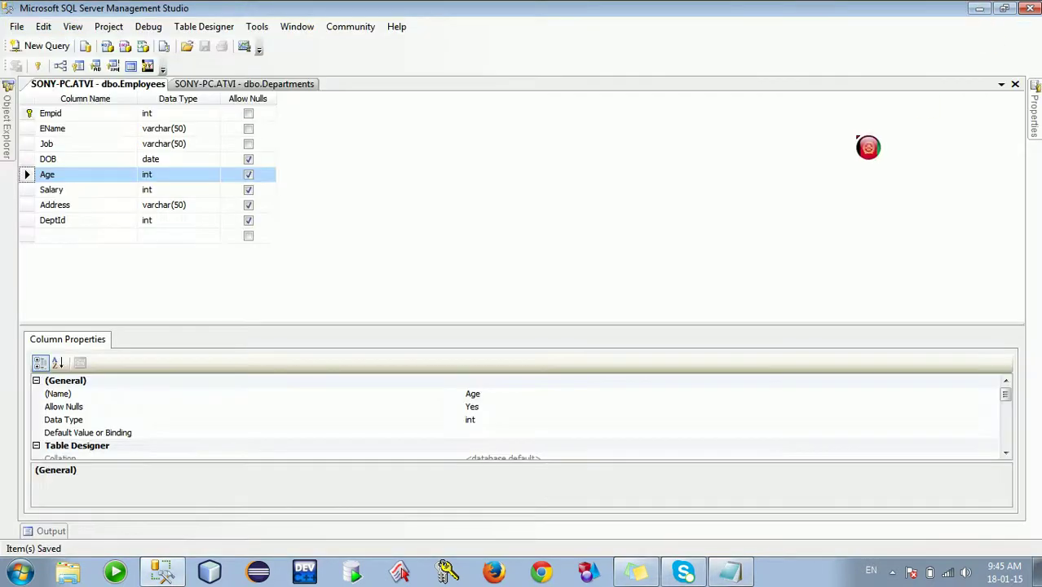
left_click(979, 8)
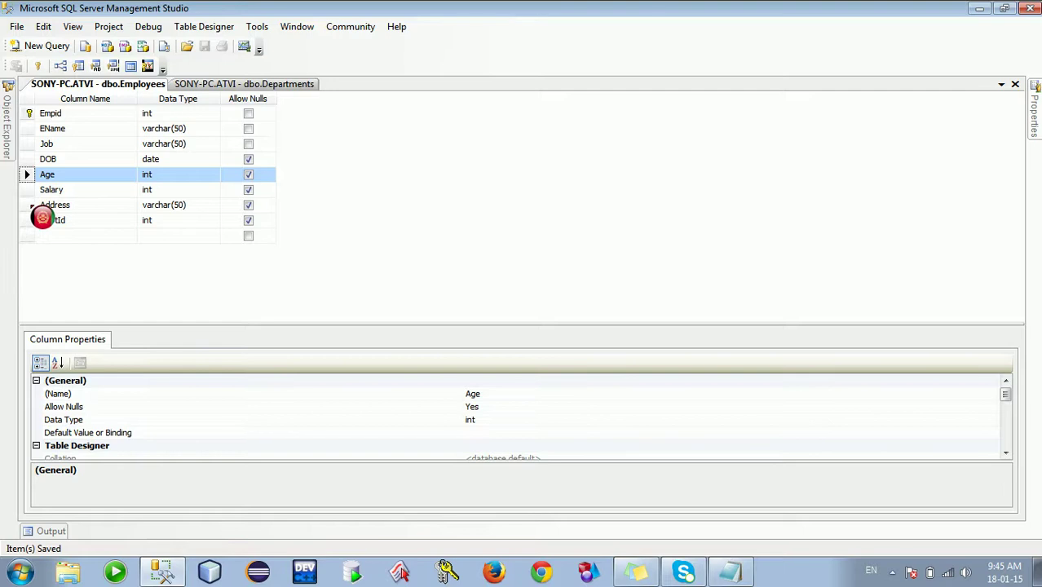
- Set the default value of the Address column to 'Kabul Afghanistan' and save the Employees table
left_click(42, 208)
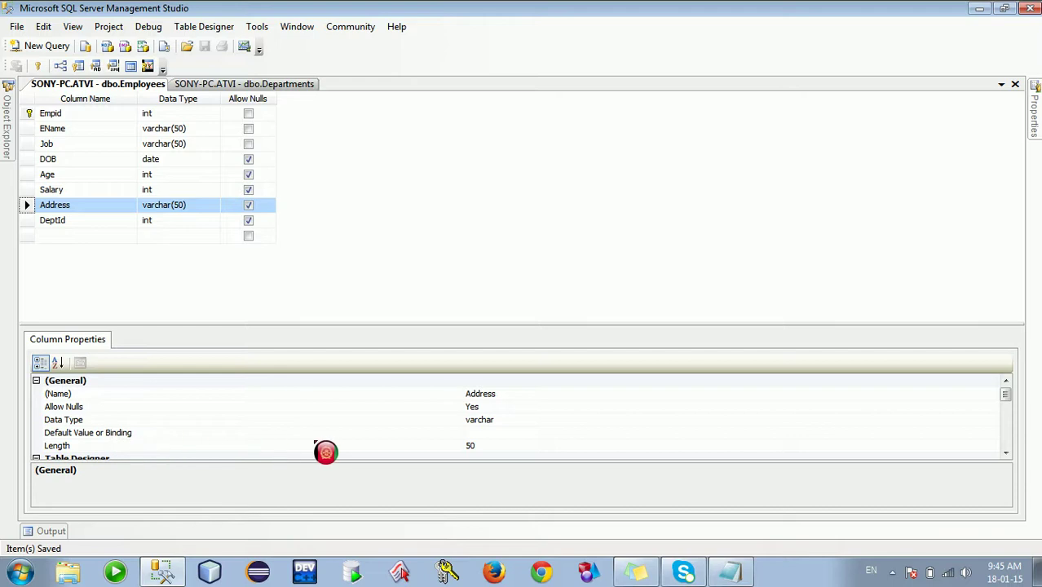
left_click(495, 433)
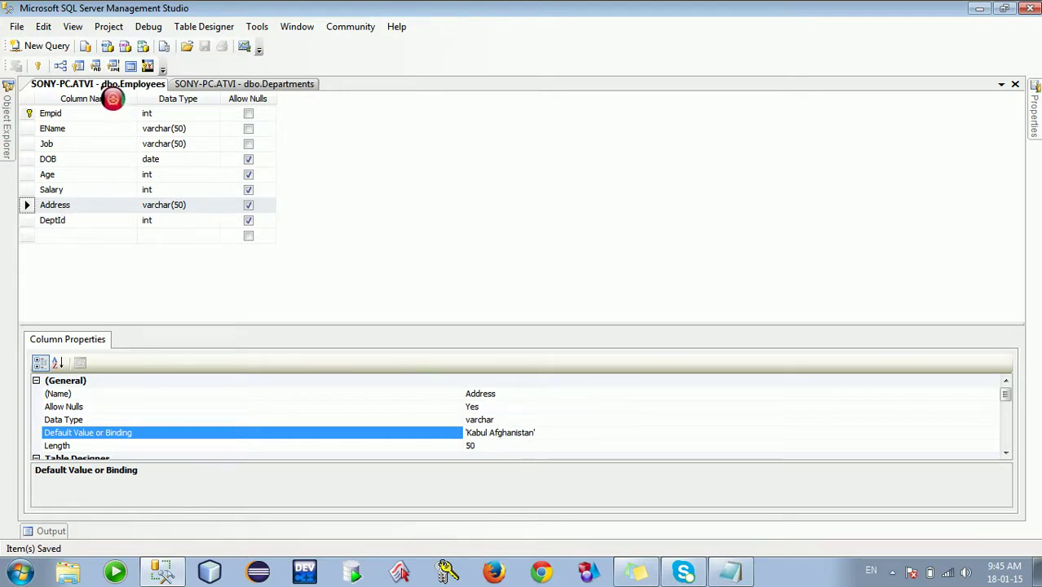
left_click(111, 86)
right_click(111, 92)
left_click(135, 89)
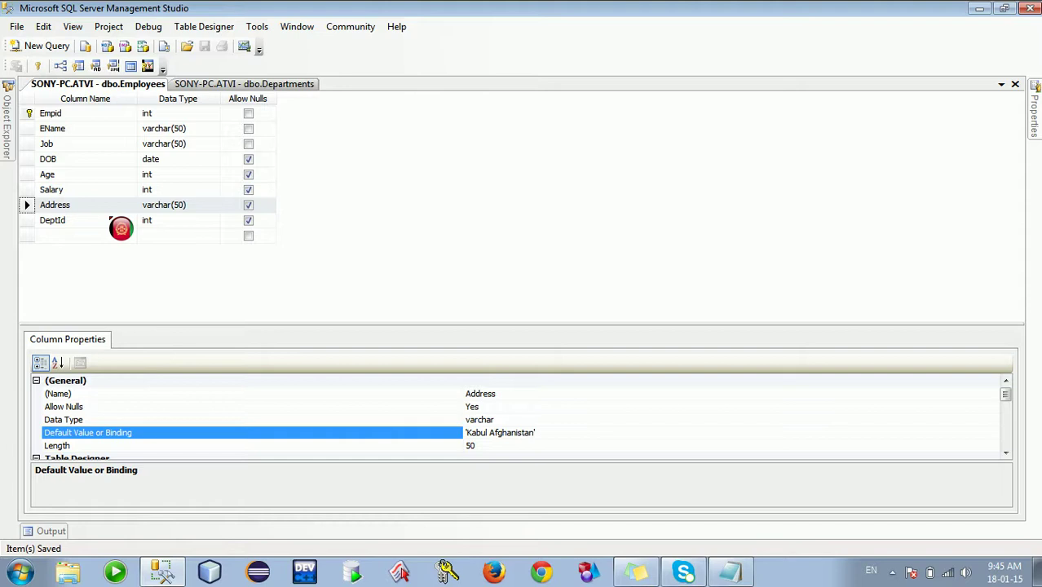
- Highlight the Identity item in the Notepad constraints list and switch back to the Employees table design
left_click(749, 580)
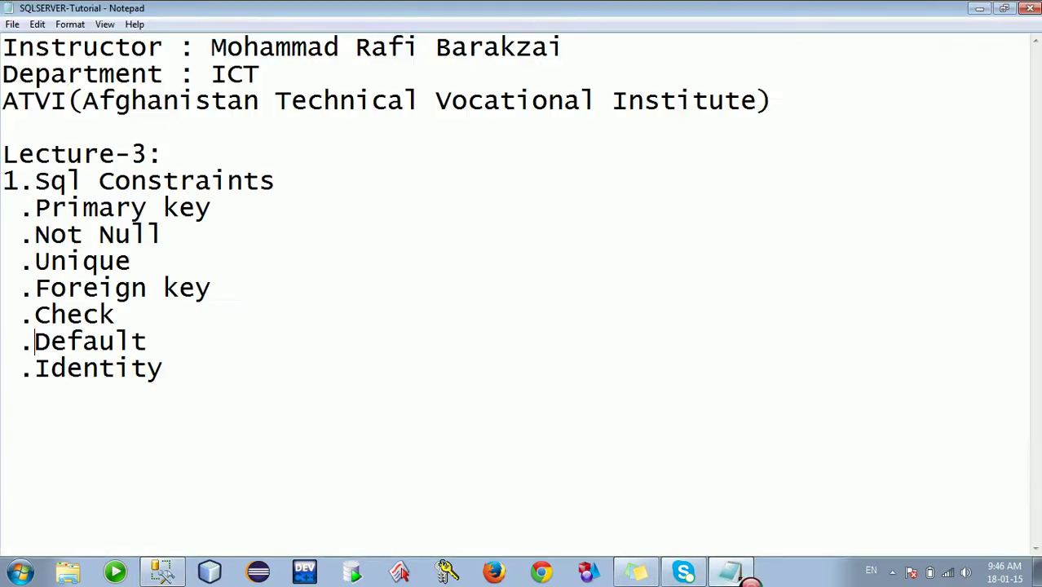
left_click(169, 372)
left_click_drag(170, 372, 13, 370)
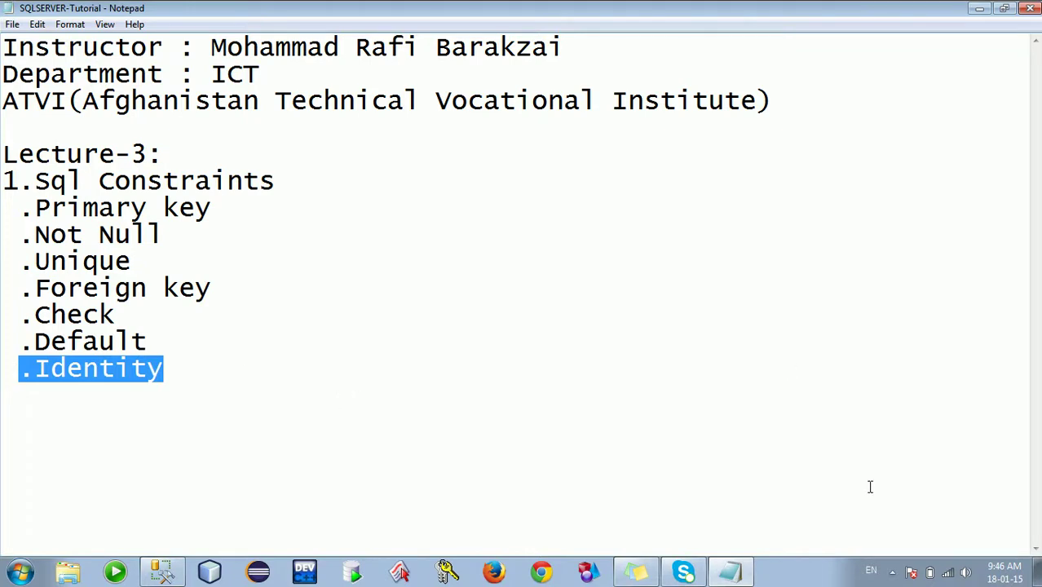
left_click(728, 571)
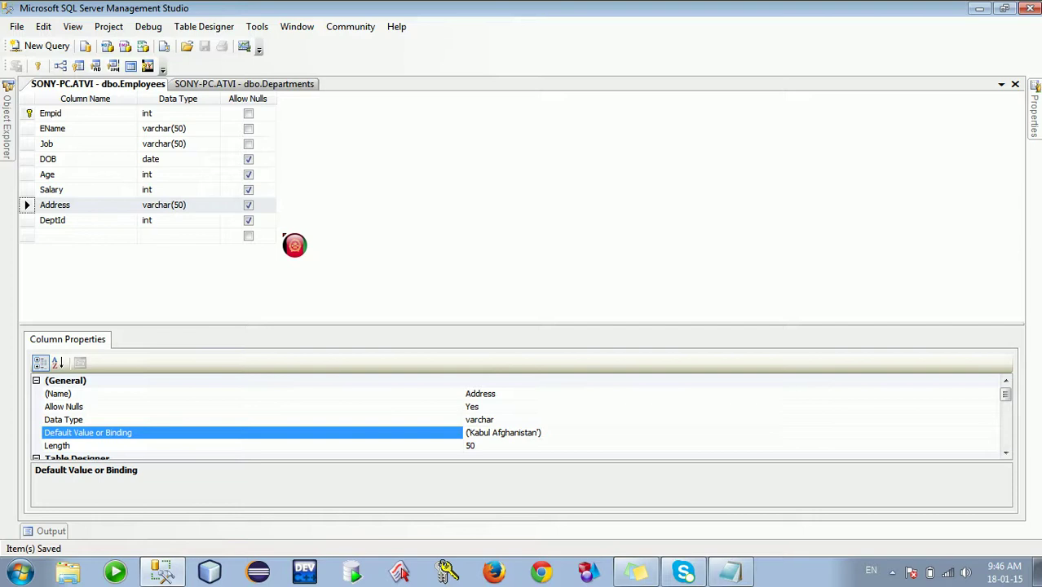
- Make the Empid column an identity column with an increment of 1 and a seed of 1
left_click(33, 115)
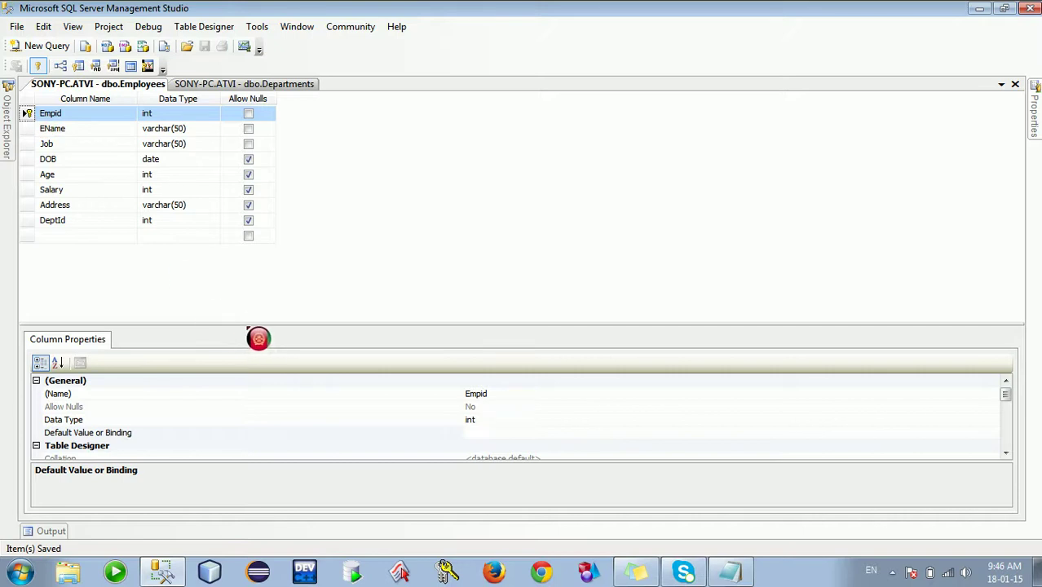
left_click_drag(247, 324, 248, 251)
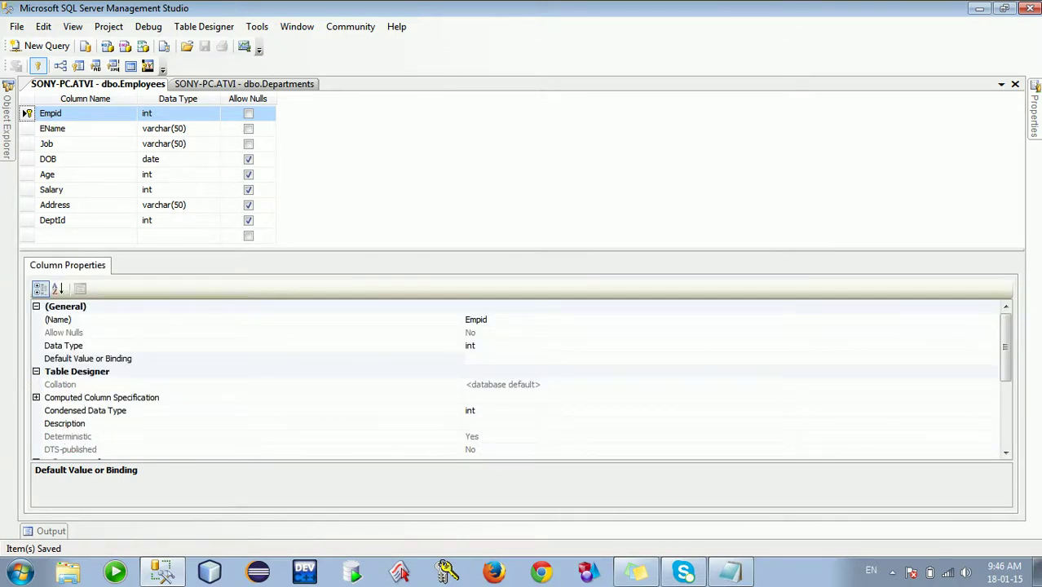
left_click_drag(1012, 354, 1007, 388)
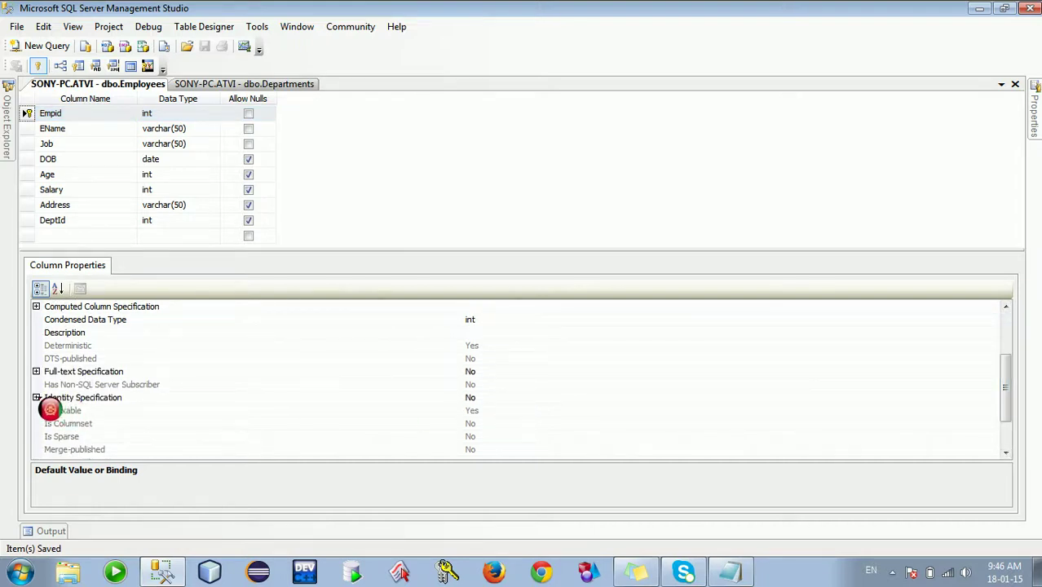
left_click(38, 397)
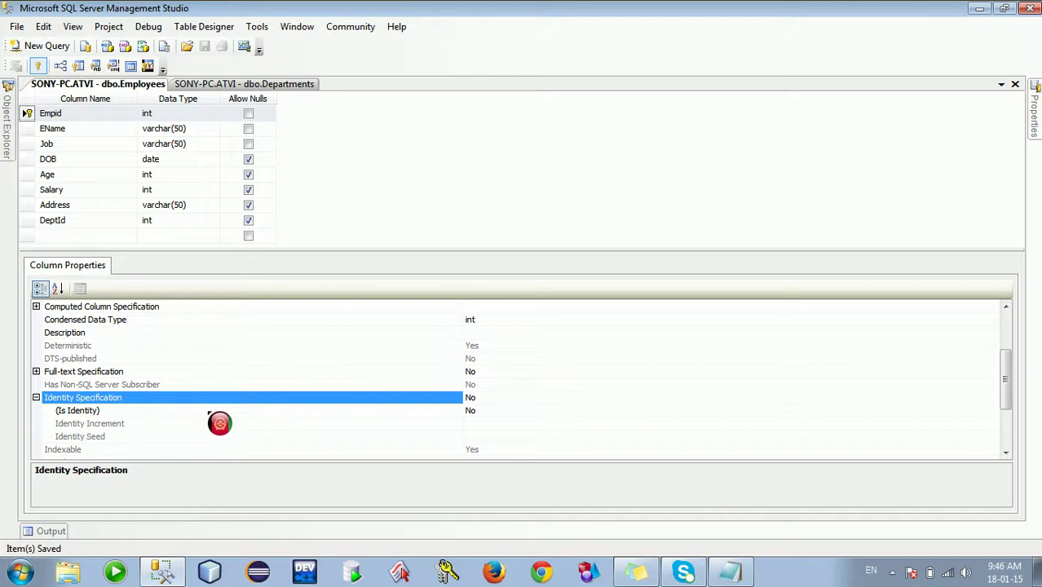
double_click(495, 412)
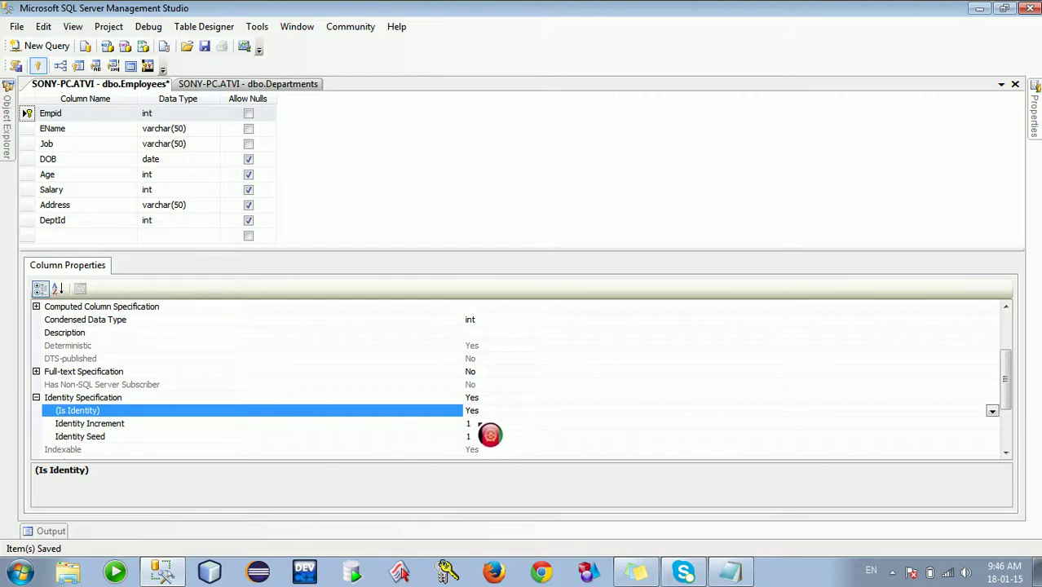
left_click(471, 423)
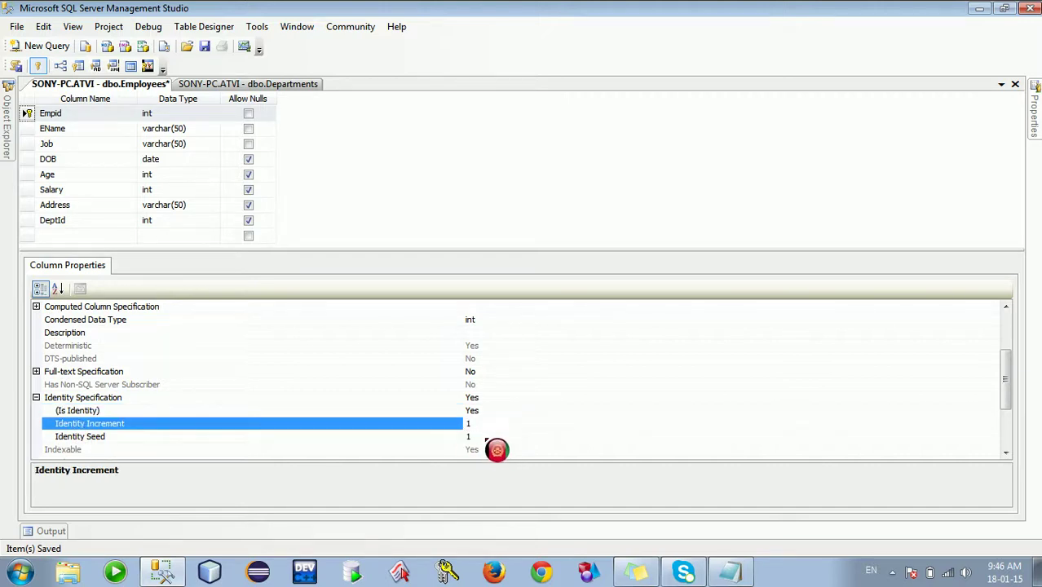
left_click(475, 438)
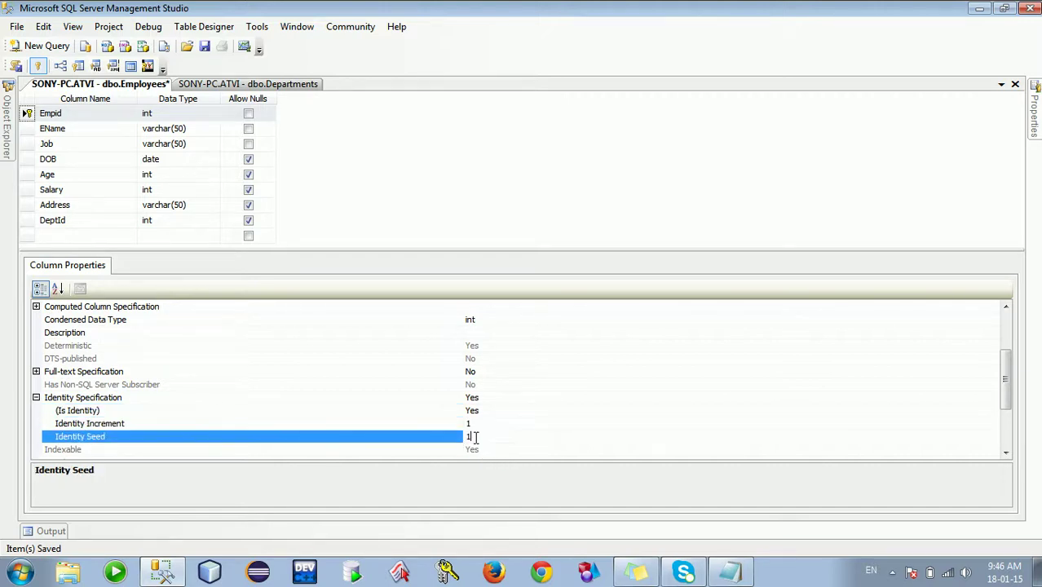
left_click(461, 423)
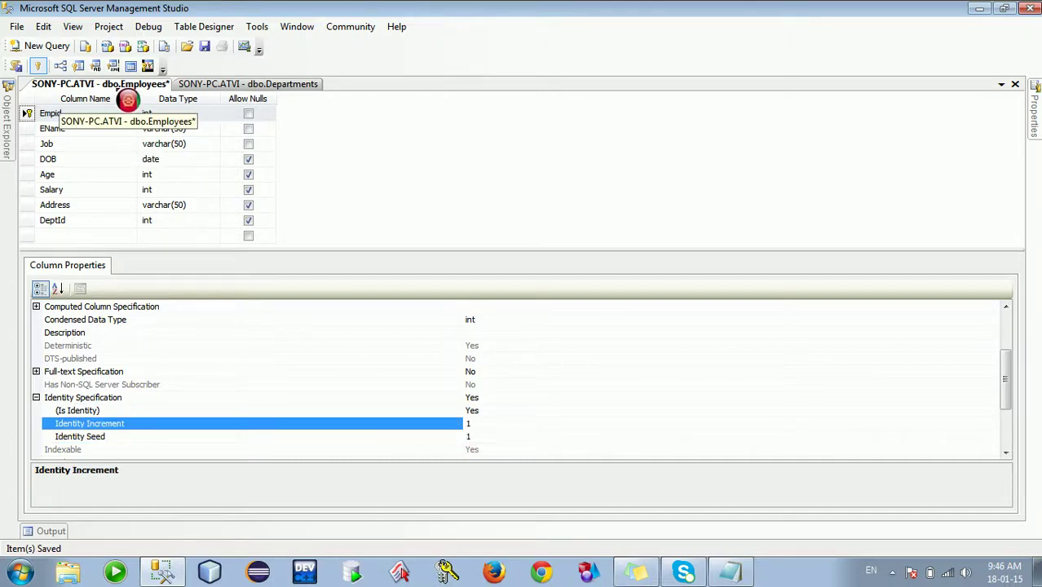
- Save the Employees table, accepting that both Departments and Employees are written to the database
right_click(127, 88)
left_click(145, 99)
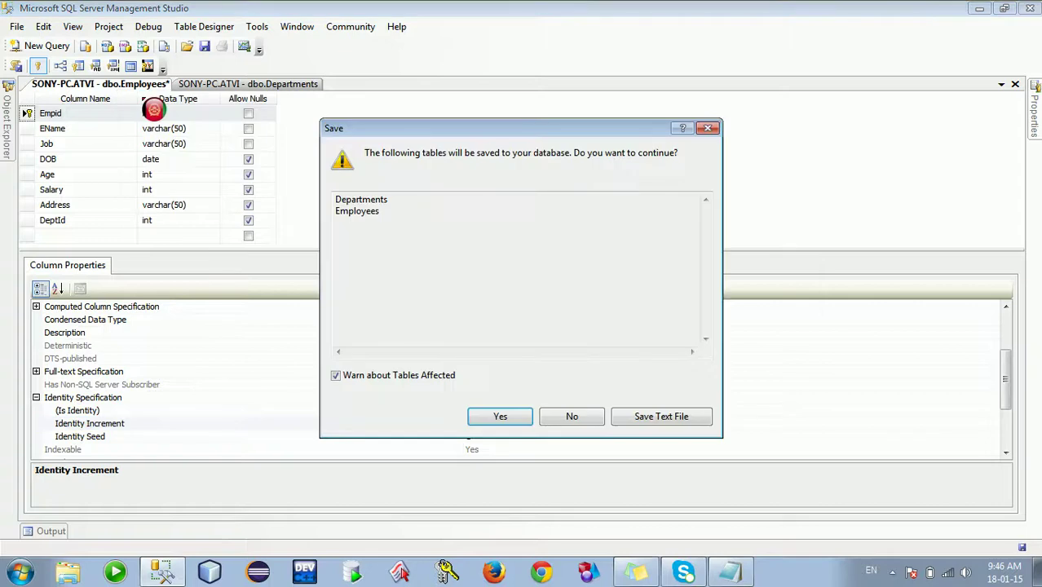
left_click(513, 421)
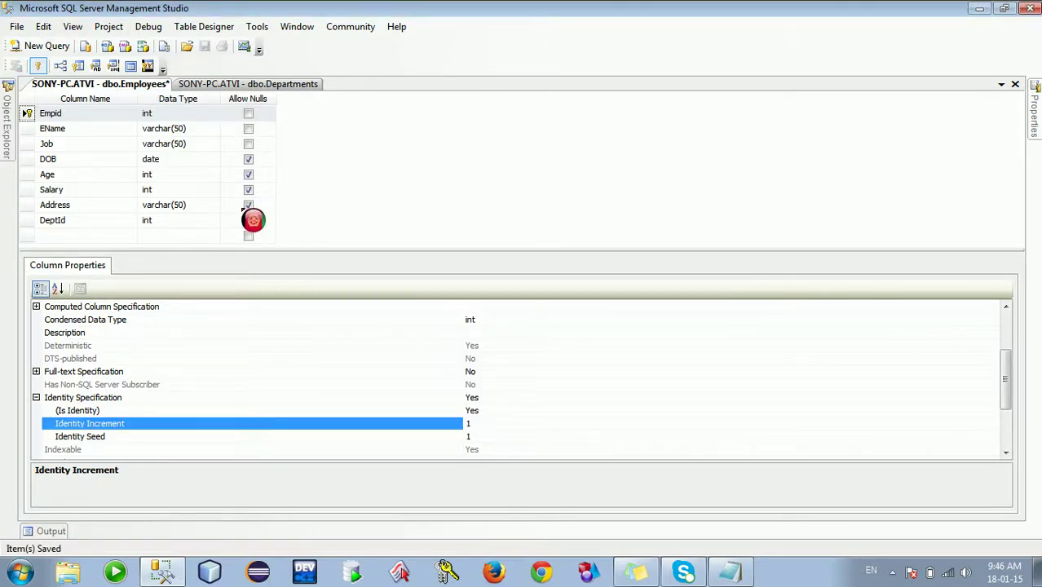
- Close the design views of the Employees and Departments tables
right_click(136, 94)
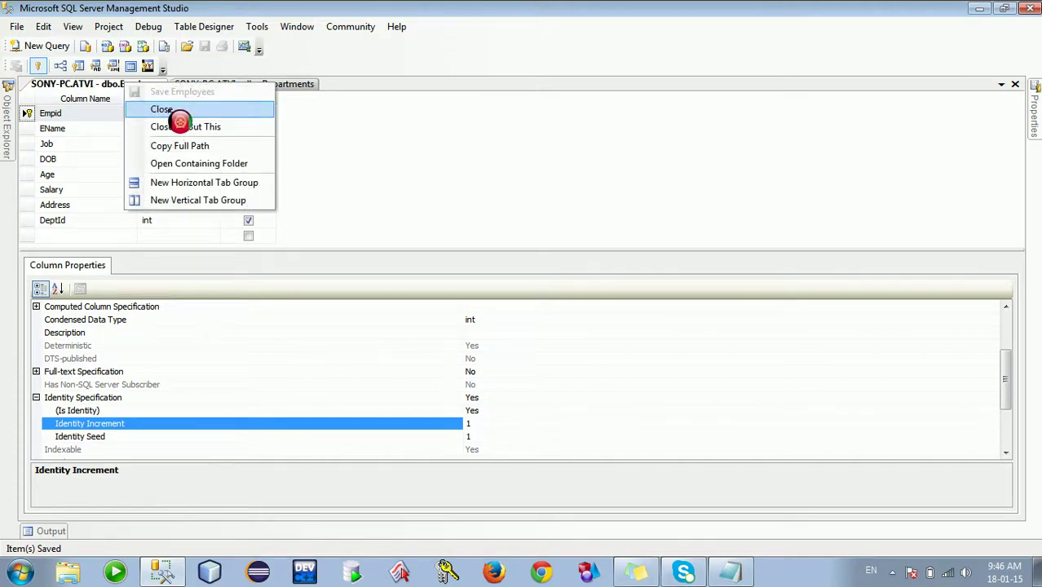
left_click(178, 111)
right_click(150, 94)
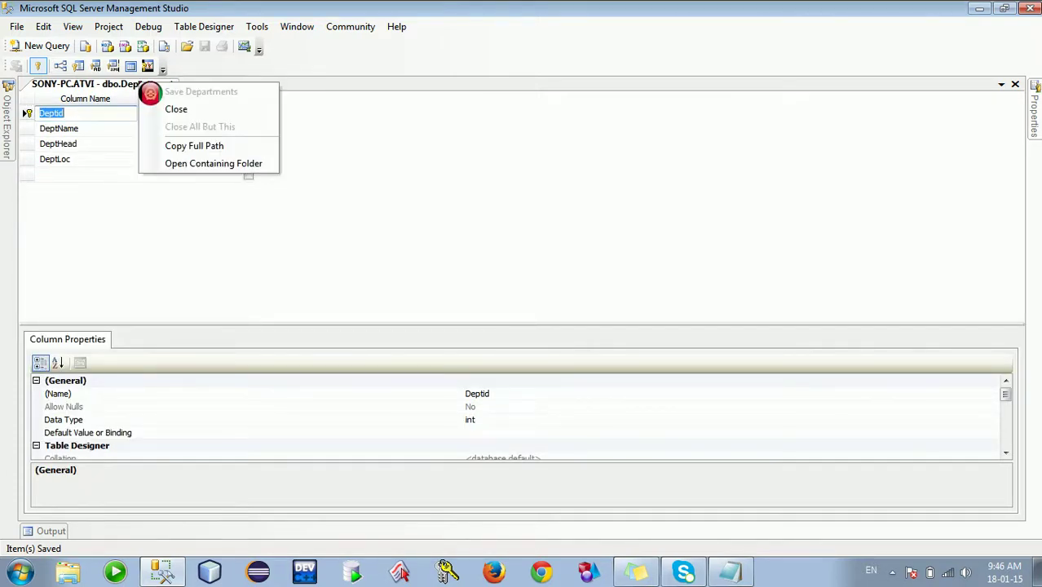
left_click(175, 111)
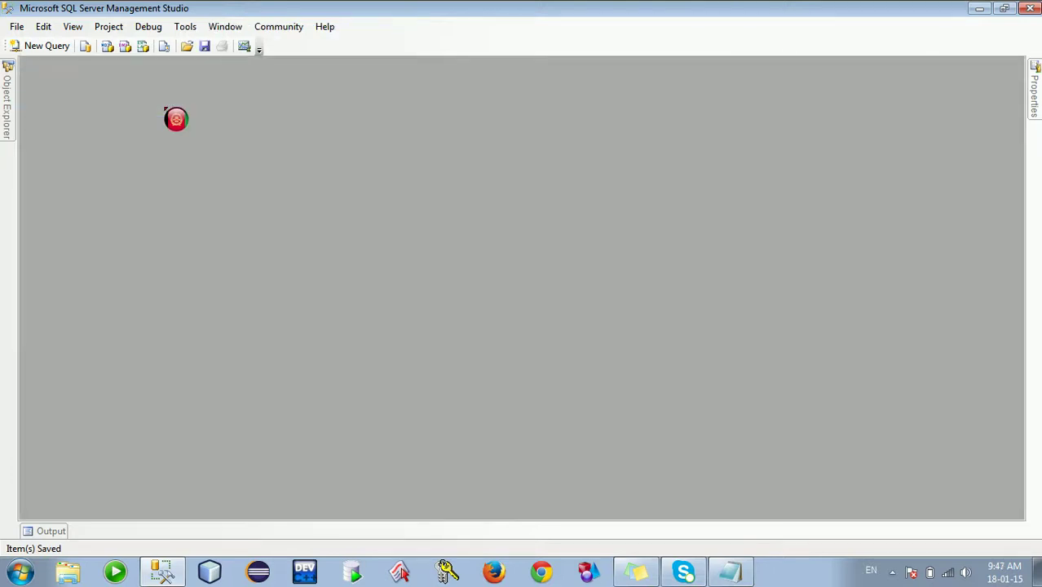
- Collapse the Employees table and expand the Departments table in the ATVI object tree
left_click(8, 116)
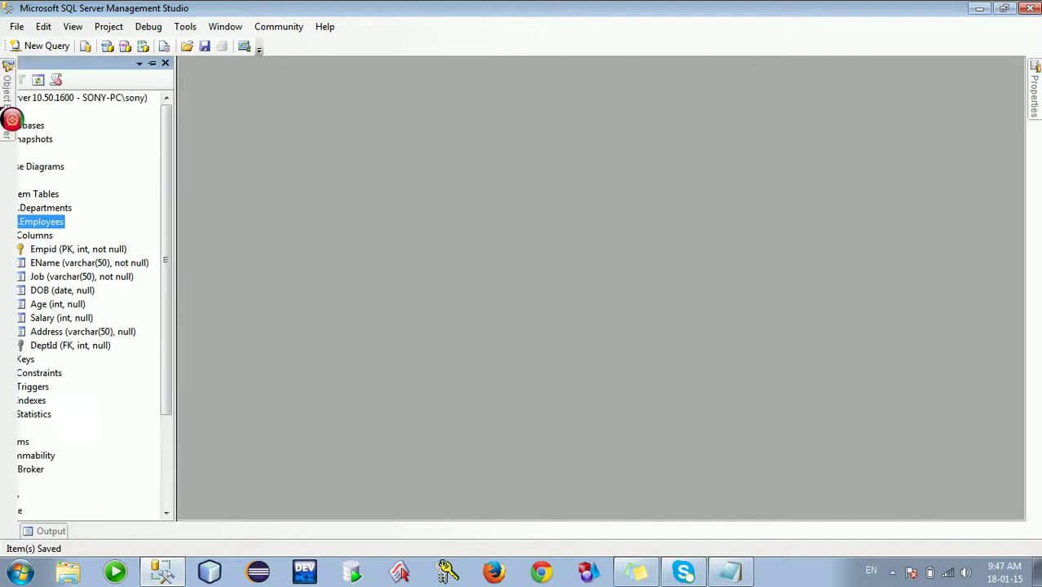
left_click(101, 236)
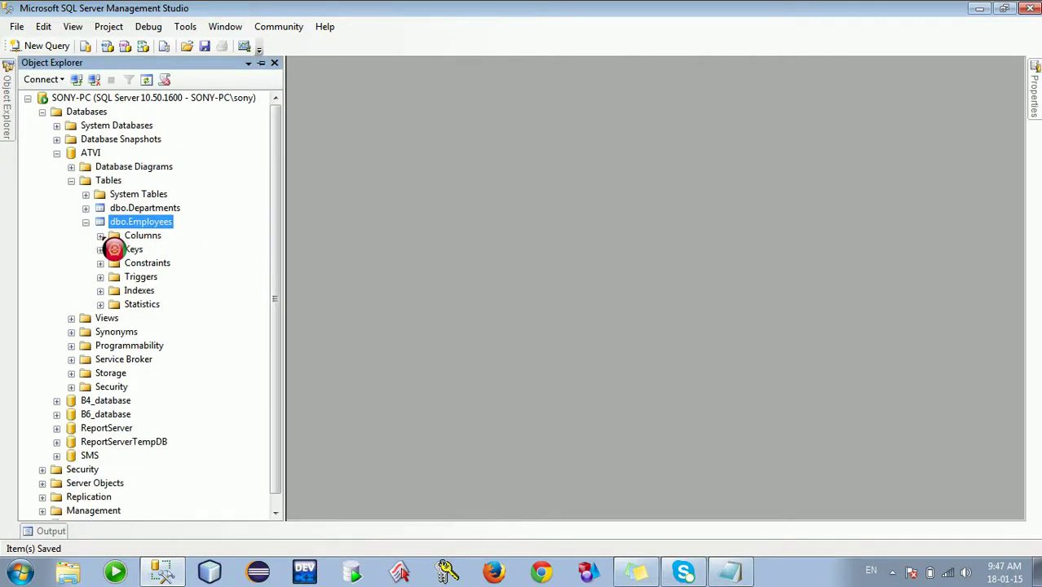
double_click(98, 222)
key("Up")
key("Right")
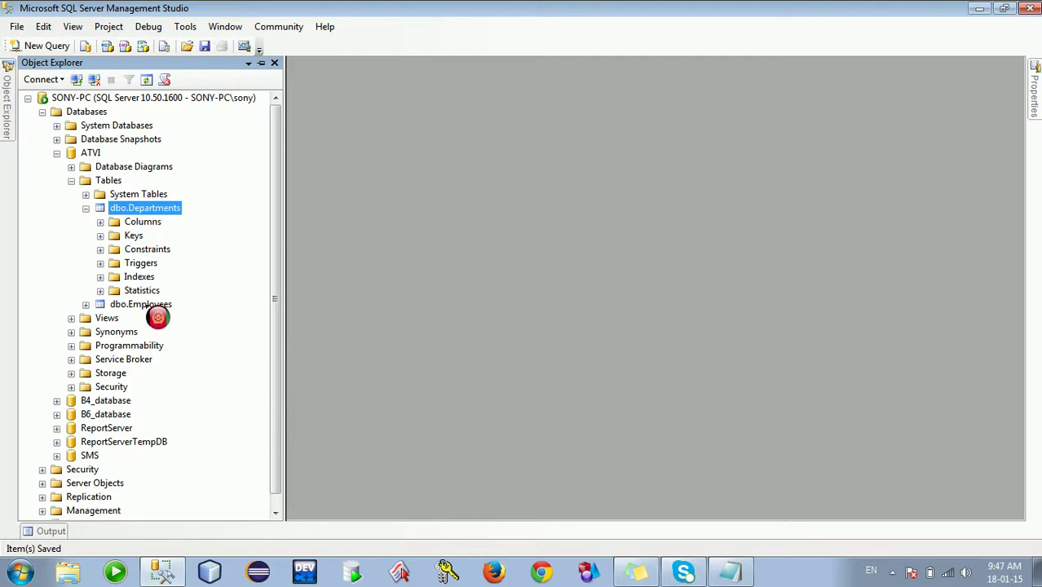
- Open the Departments table's rows for editing and start the first row with Deptid 1 and DeptName ICT
right_click(159, 220)
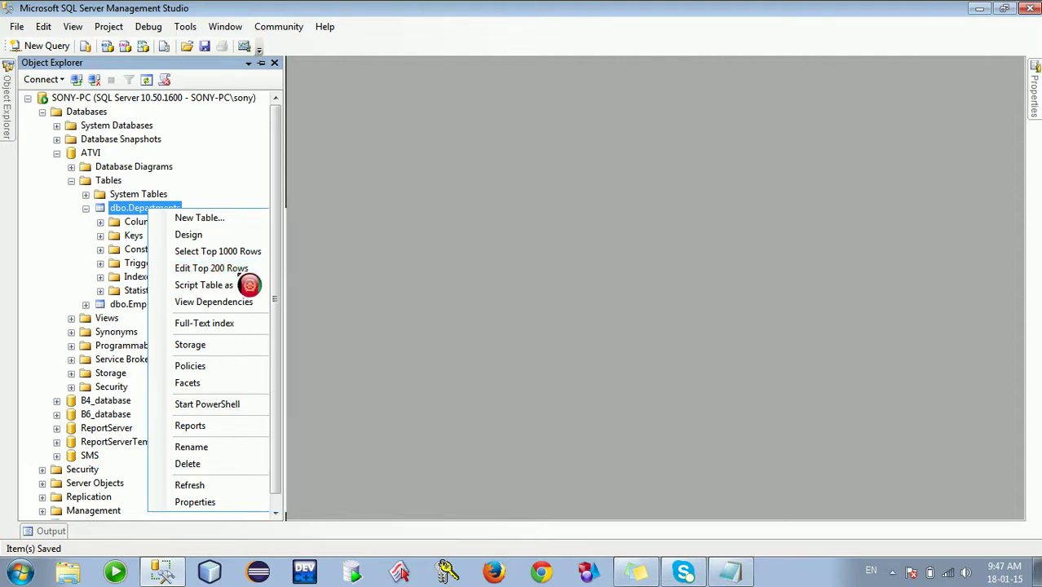
left_click(234, 270)
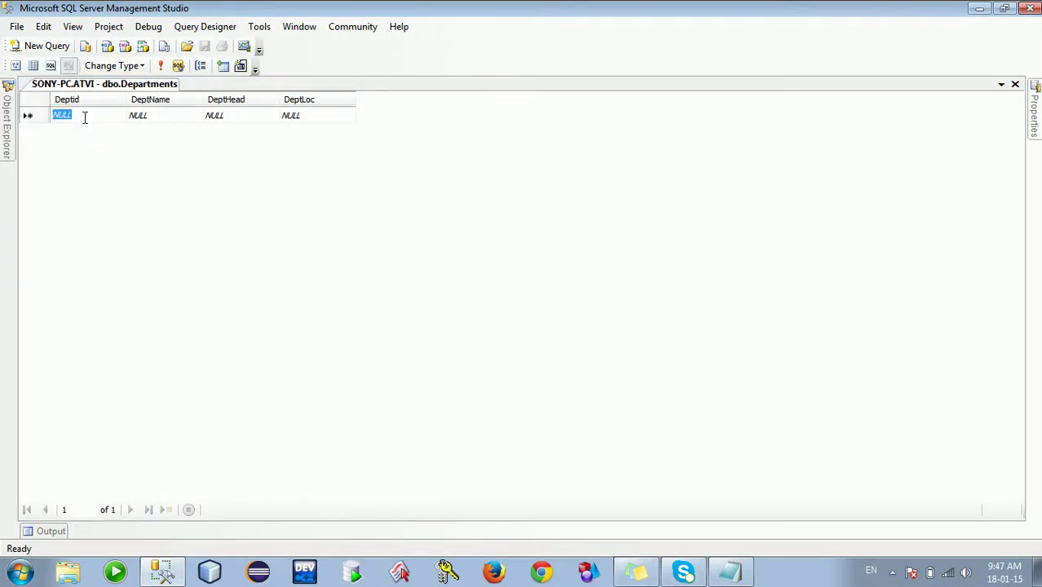
type("1")
key("Tab")
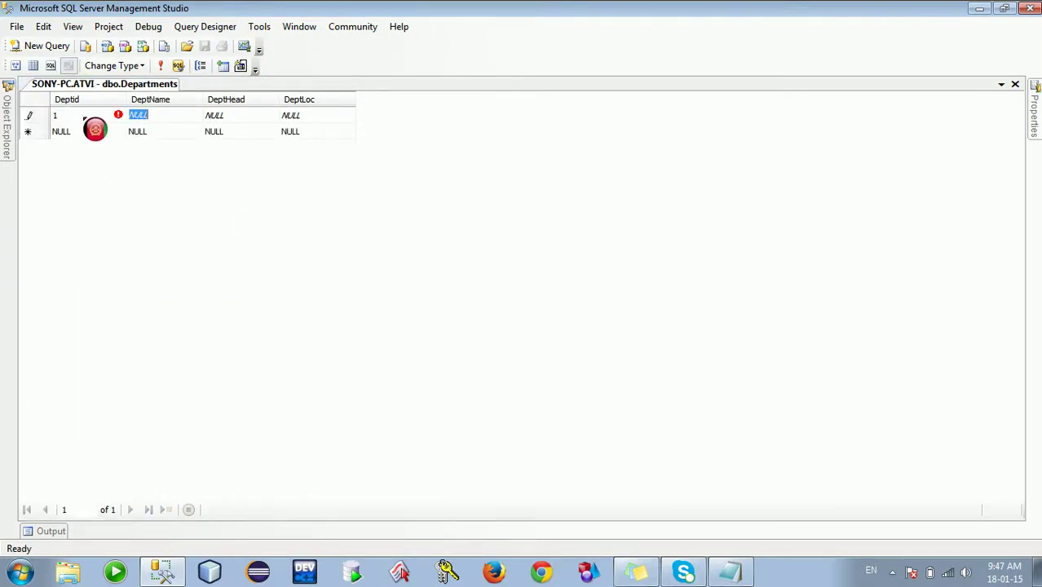
type("ICT")
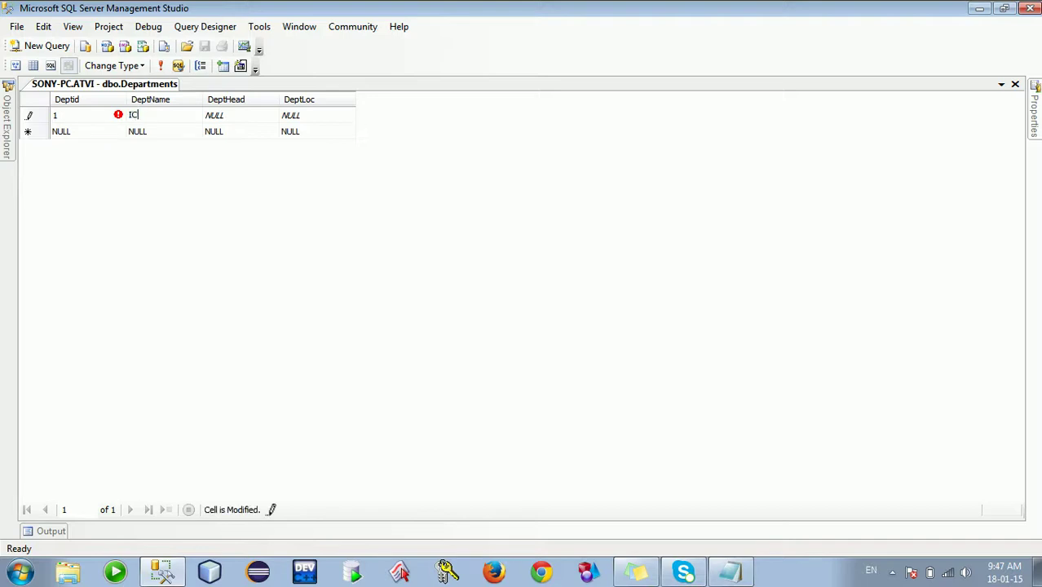
key("Tab")
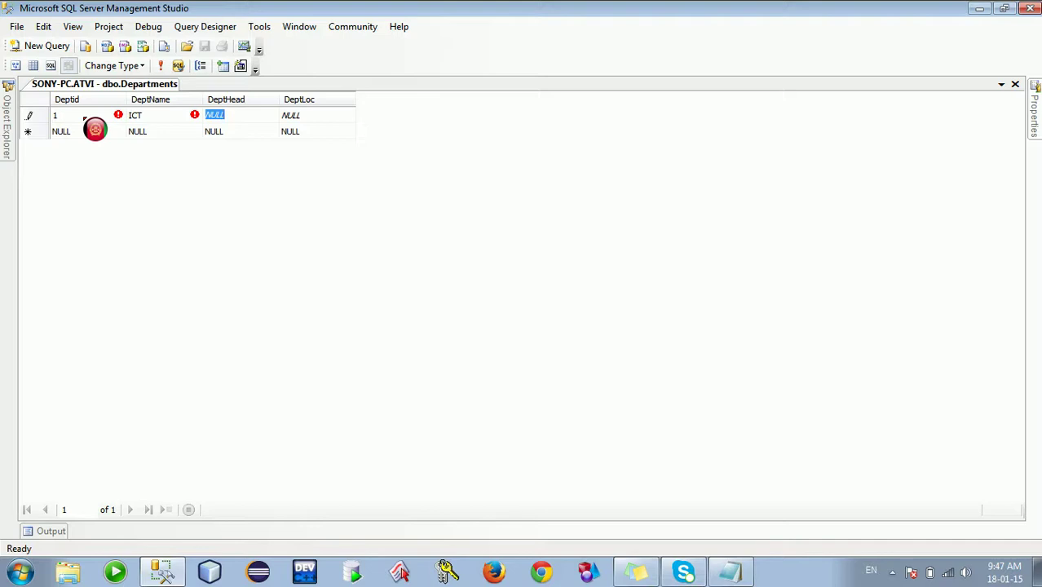
- Complete the first Departments row with the department head's name and DeptLoc kabul, and commit the row
type("vi")
key("BackSpace")
key("BackSpace")
type("m")
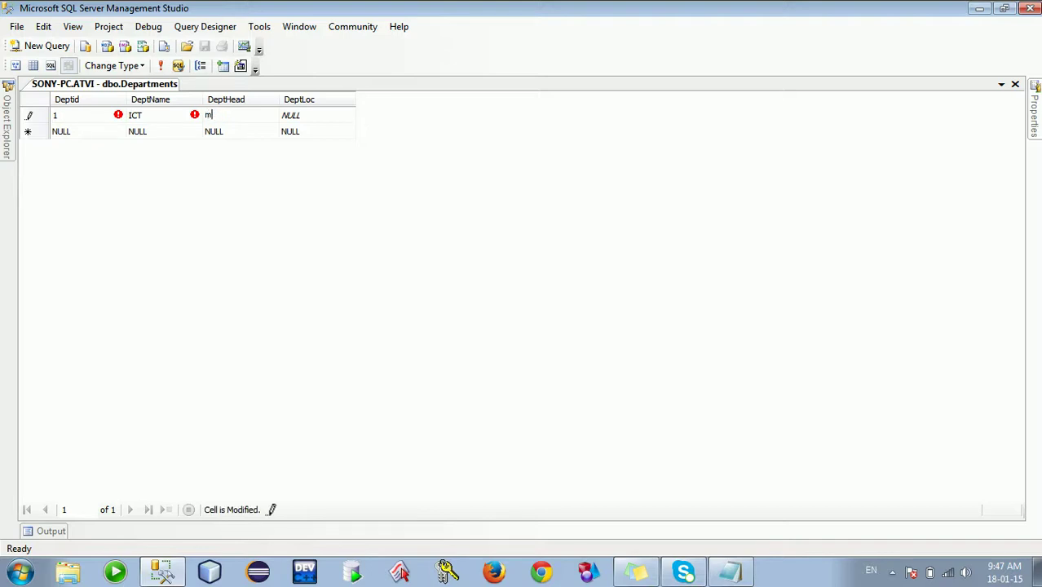
key("BackSpace")
type("Mirwasi")
key("BackSpace")
key("BackSpace")
type("is")
key("Tab")
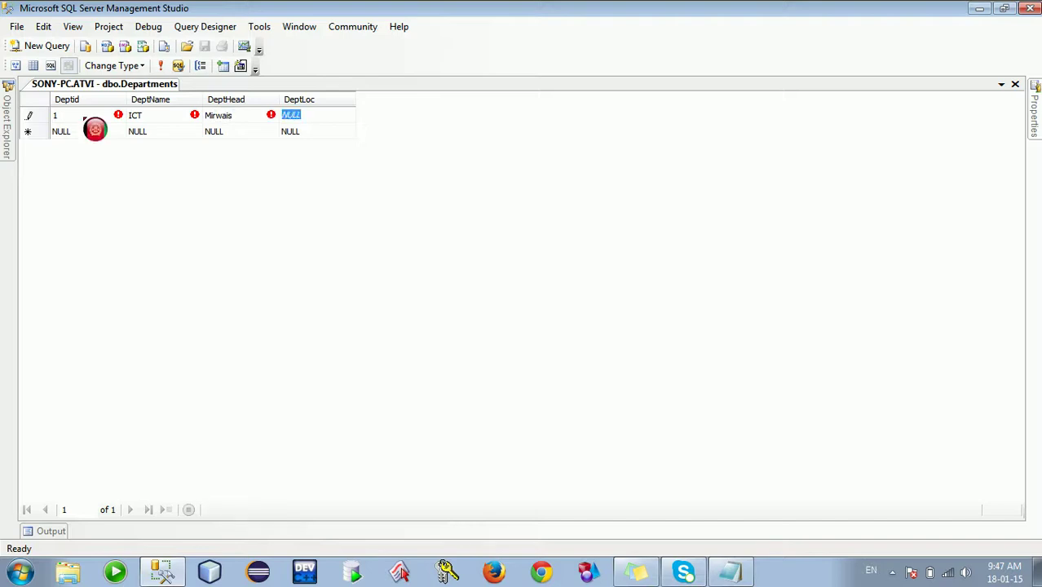
type("kabul")
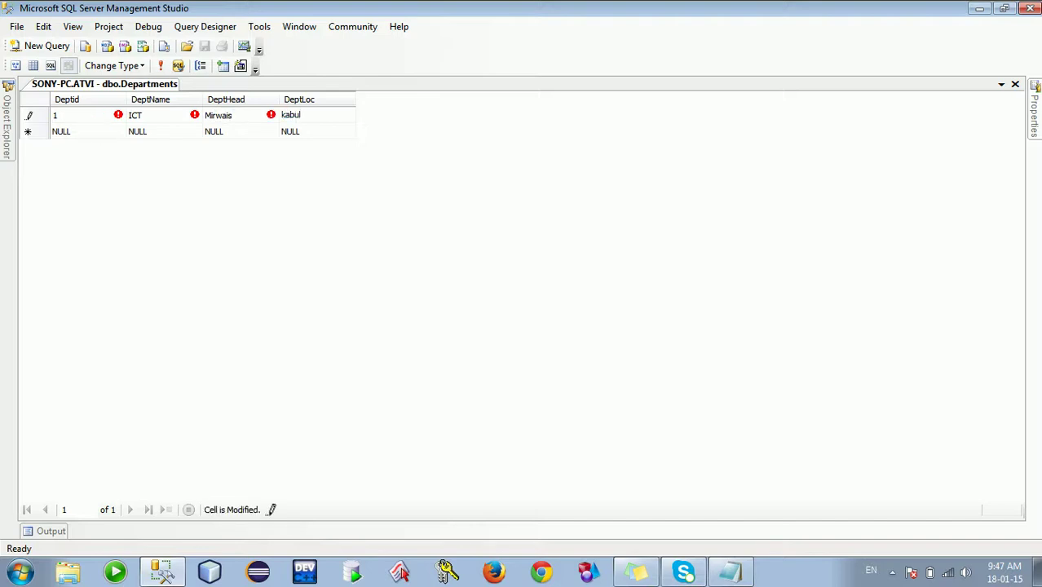
left_click(94, 130)
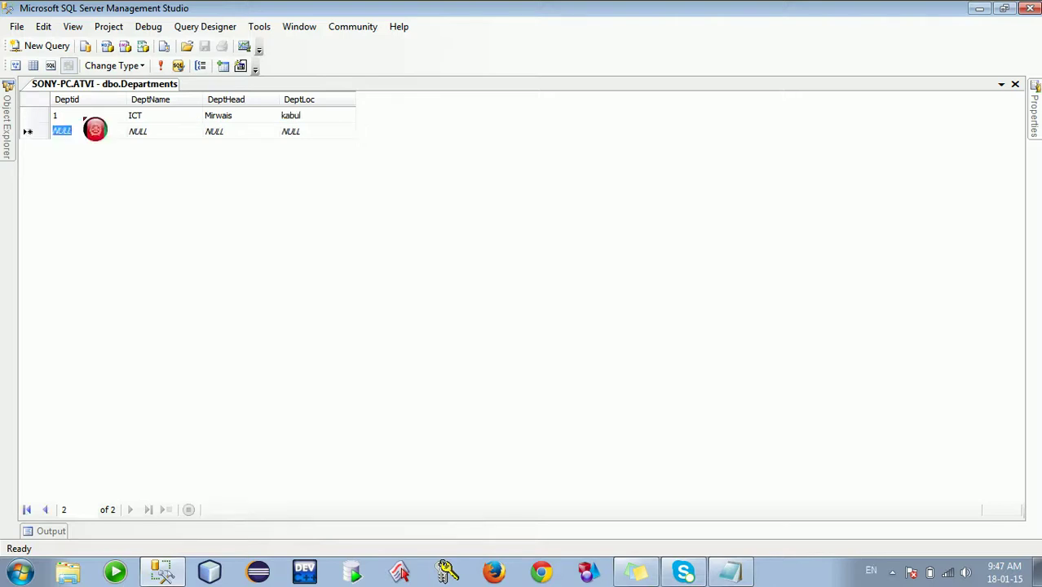
- Try to add a second row reusing Deptid 1, with DeptName BUSINESS, the department head's name and DeptLoc KABUL
type("2")
left_click(61, 131)
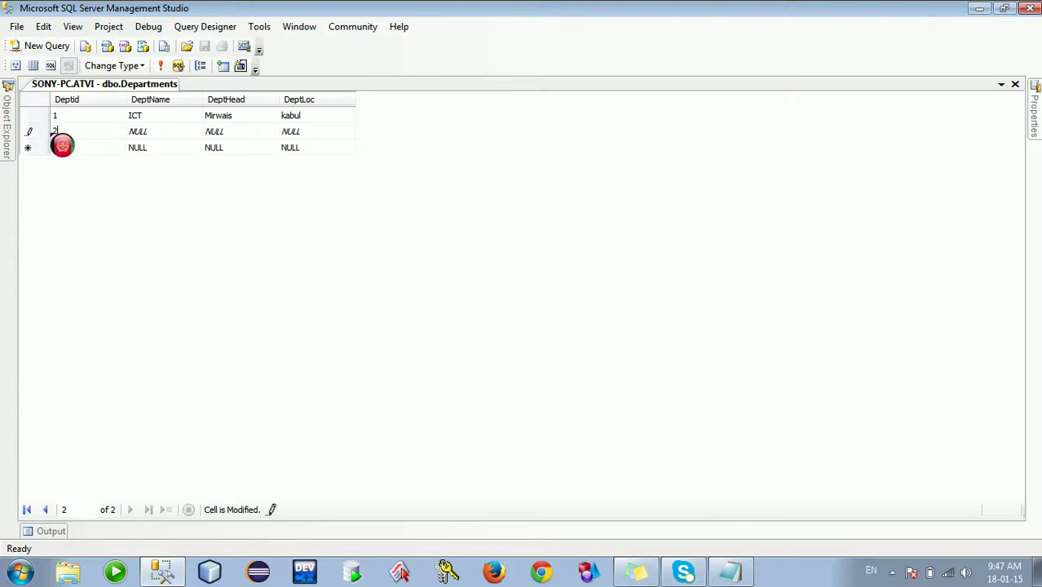
key("BackSpace")
type("1")
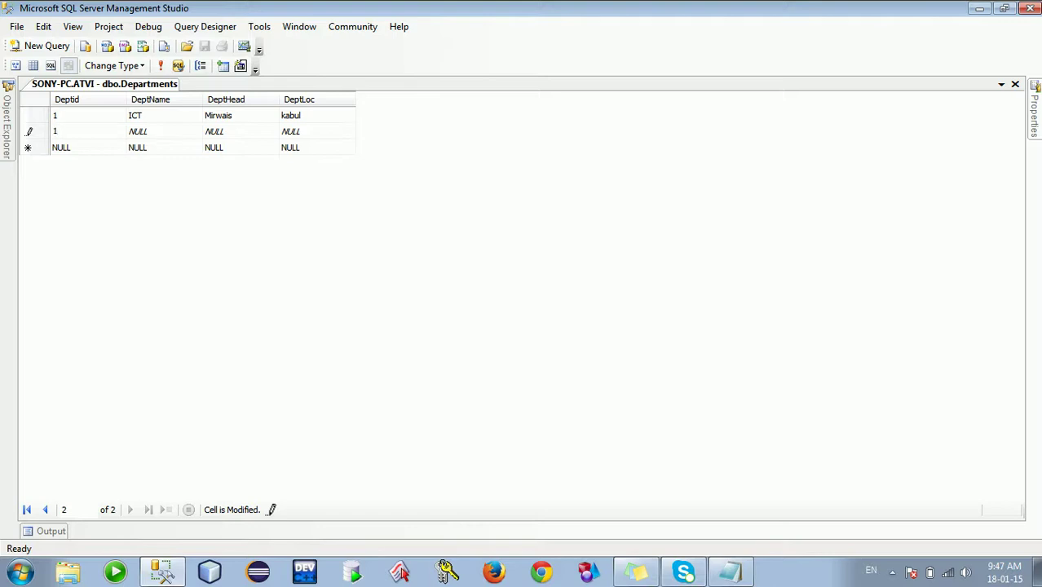
key("Tab")
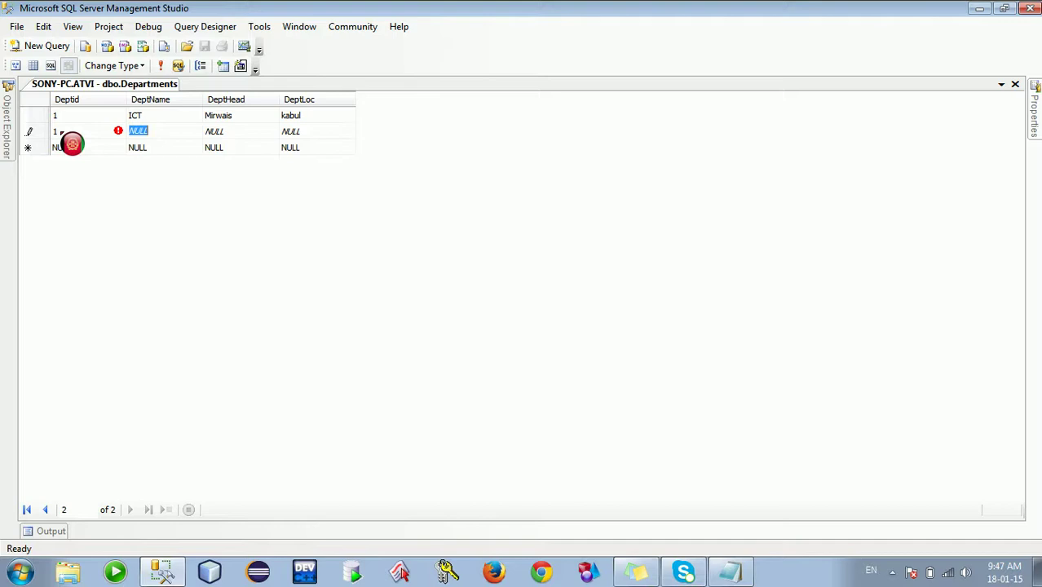
type("BUSINESS")
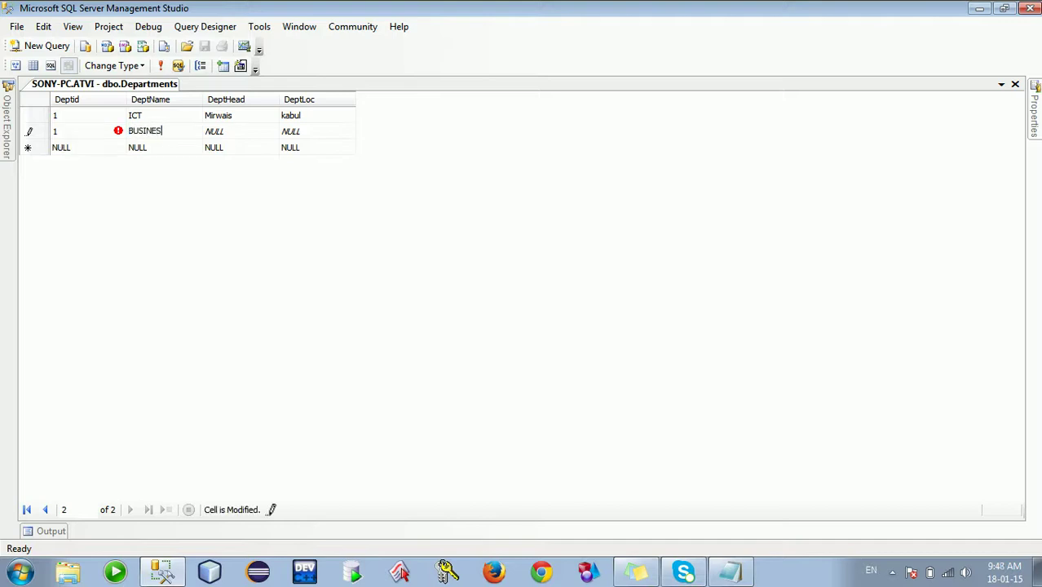
key("Tab")
type("KARIM")
key("Tab")
type("KABUL")
key("Tab")
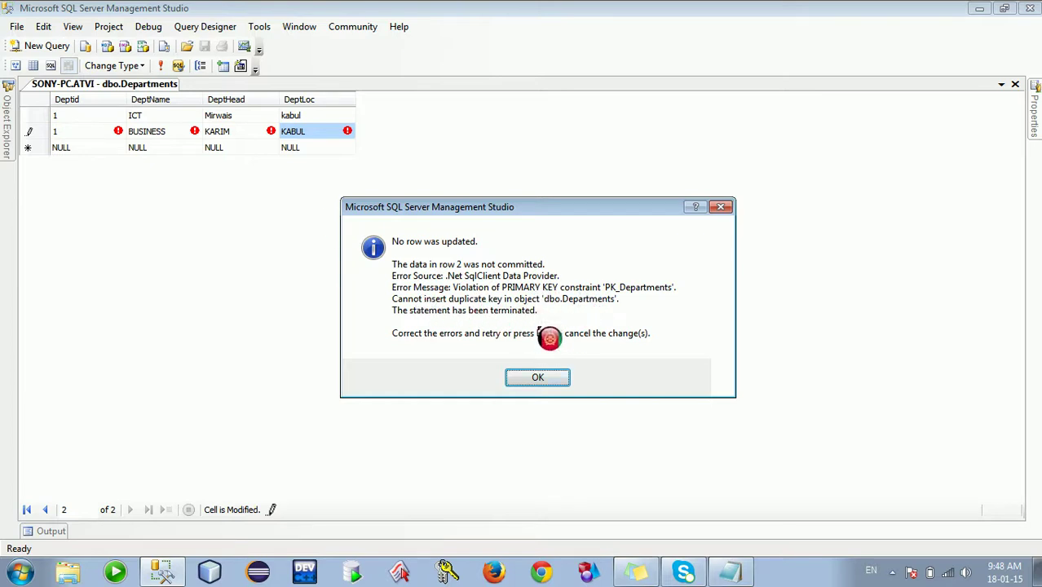
left_click(535, 379)
- Set the BUSINESS row's Deptid to 2 and commit the row
left_click(60, 131)
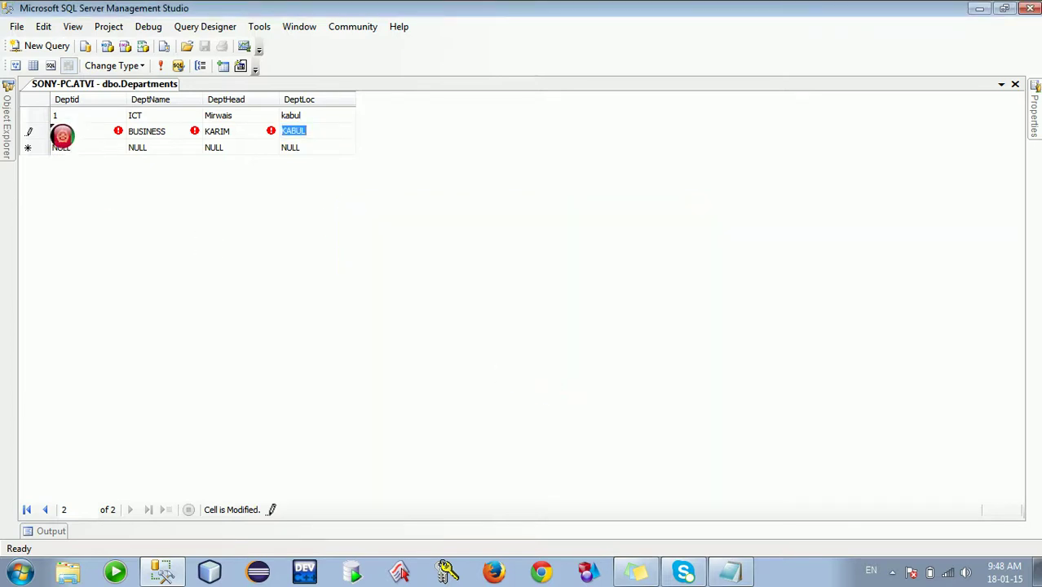
type("2")
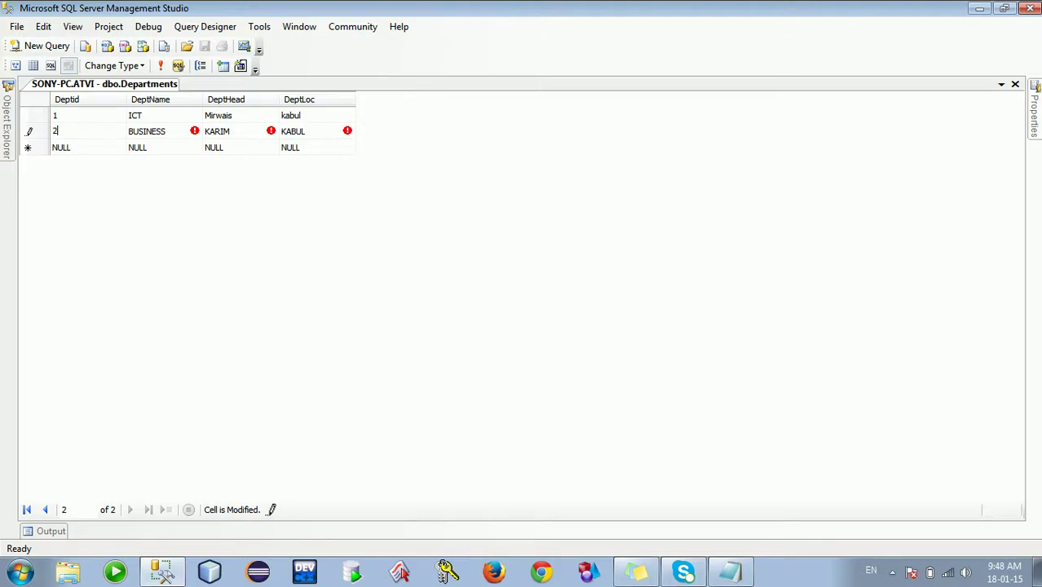
key("Tab")
key("Tab")
key("Tab")
key("Tab")
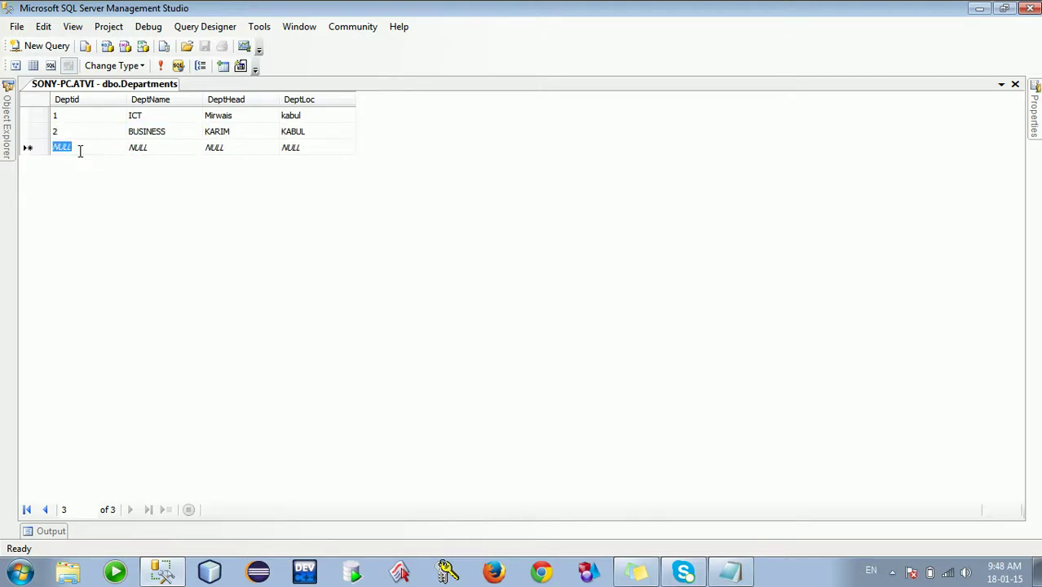
- Start a third Departments row with Deptid 3 and the already used DeptName ICT
type("3")
key("Tab")
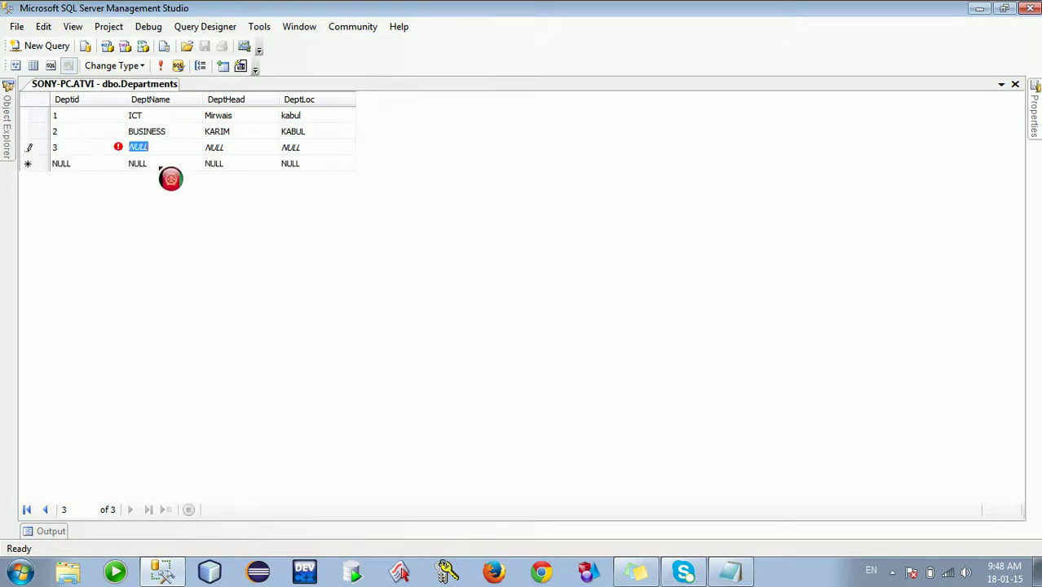
key("BackSpace")
type("ICT")
key("BackSpace")
key("BackSpace")
key("BackSpace")
type("ICT")
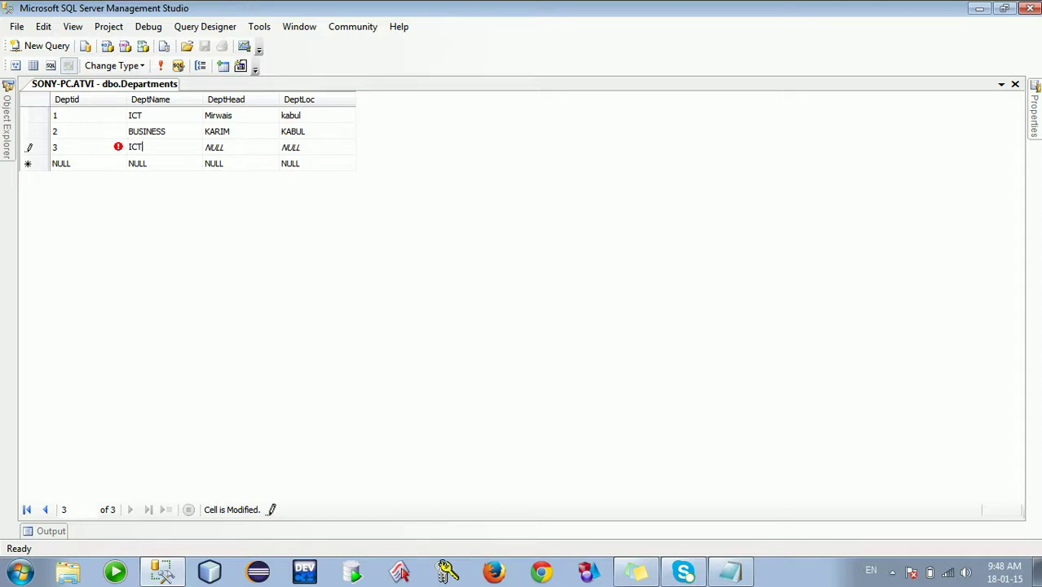
key("Tab")
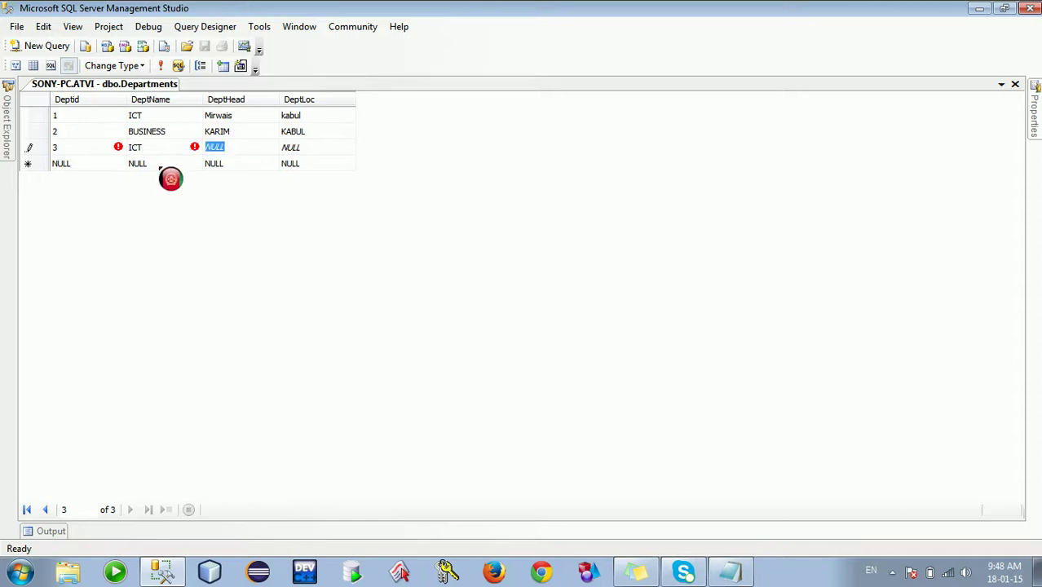
- Fill in the third row's department head name and DeptLoc KABUL, and try to commit the row
type("SHARIF")
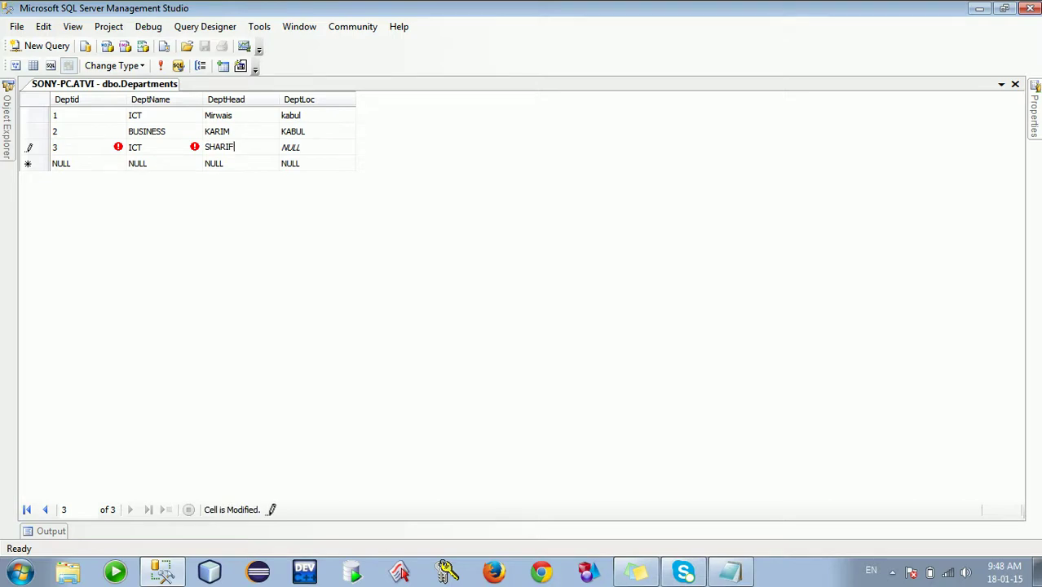
key("Tab")
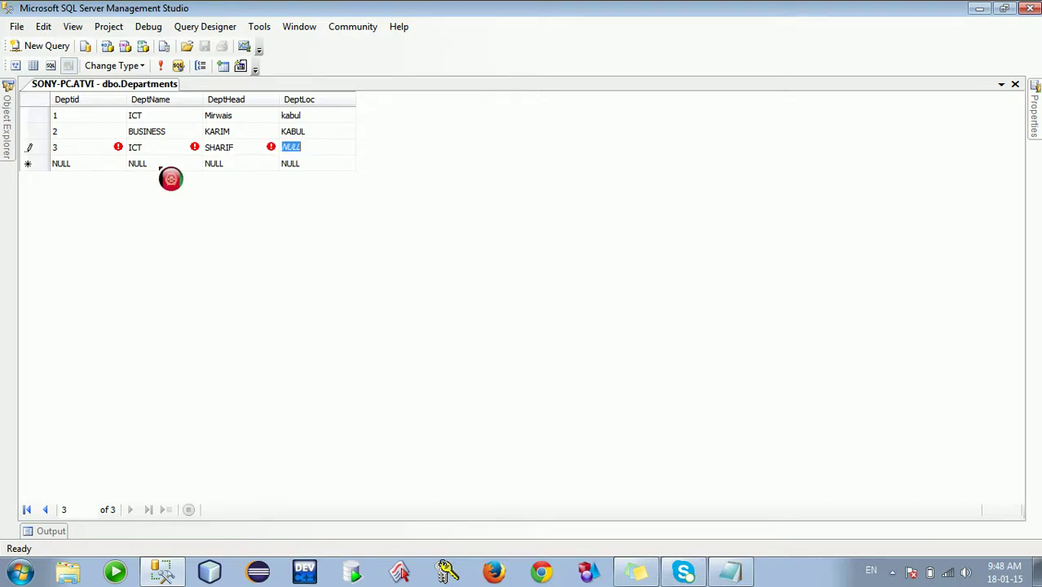
type("KABUL")
key("Return")
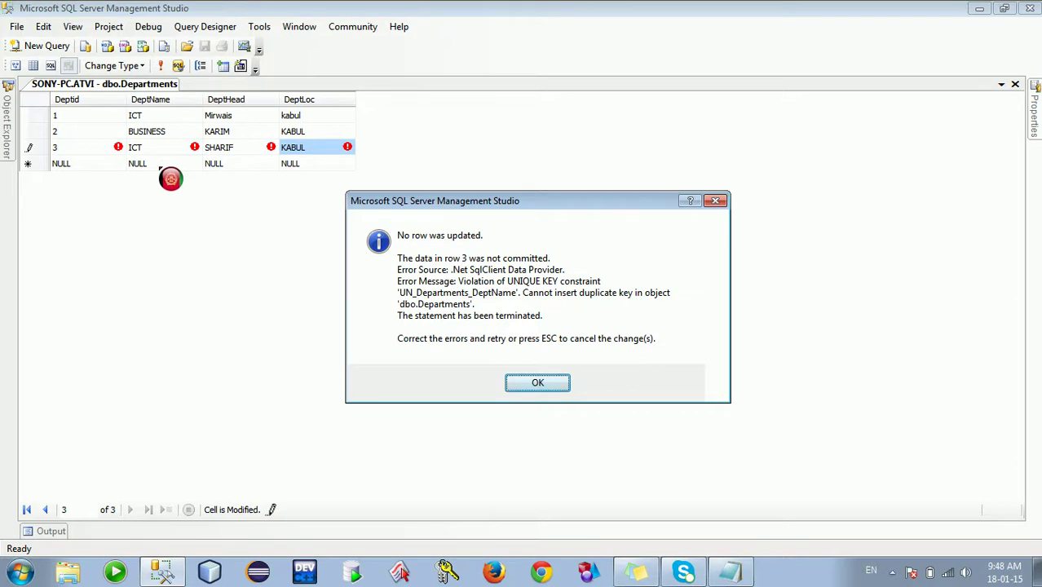
key("Return")
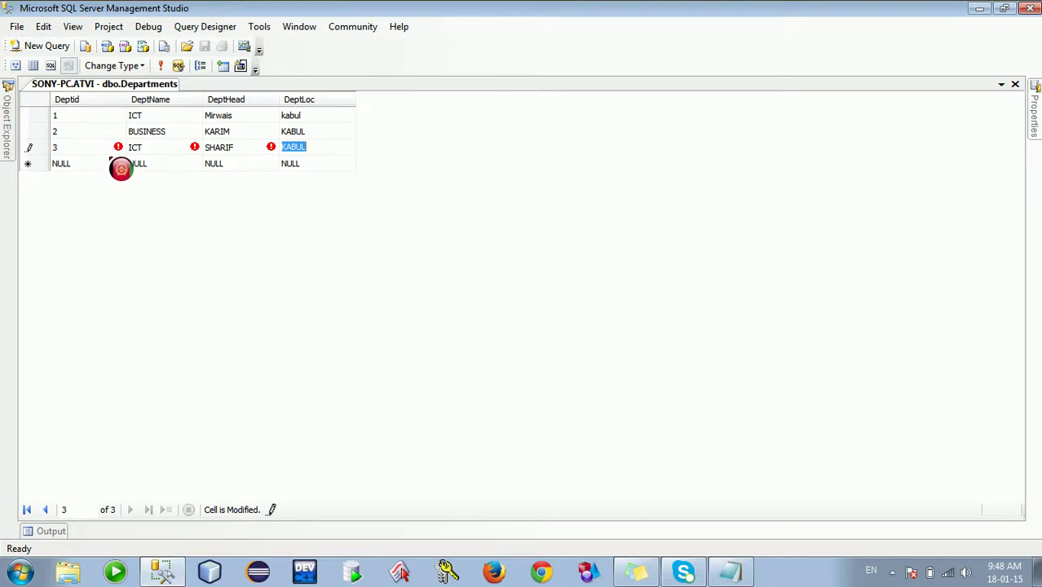
- Try again to commit the third row with the duplicate DeptName ICT
left_click(139, 147)
key("Tab")
key("Tab")
key("Tab")
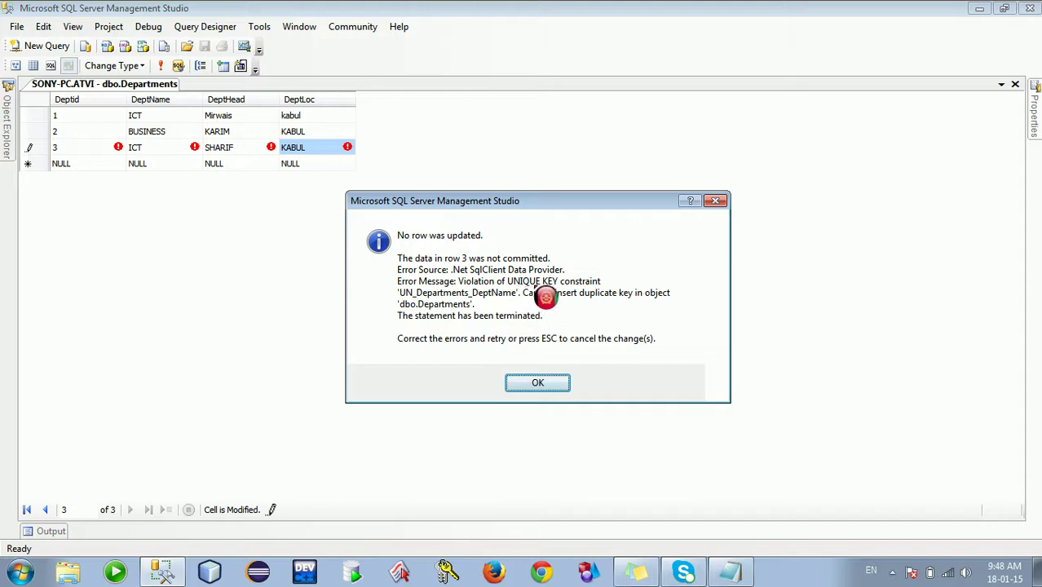
left_click(539, 387)
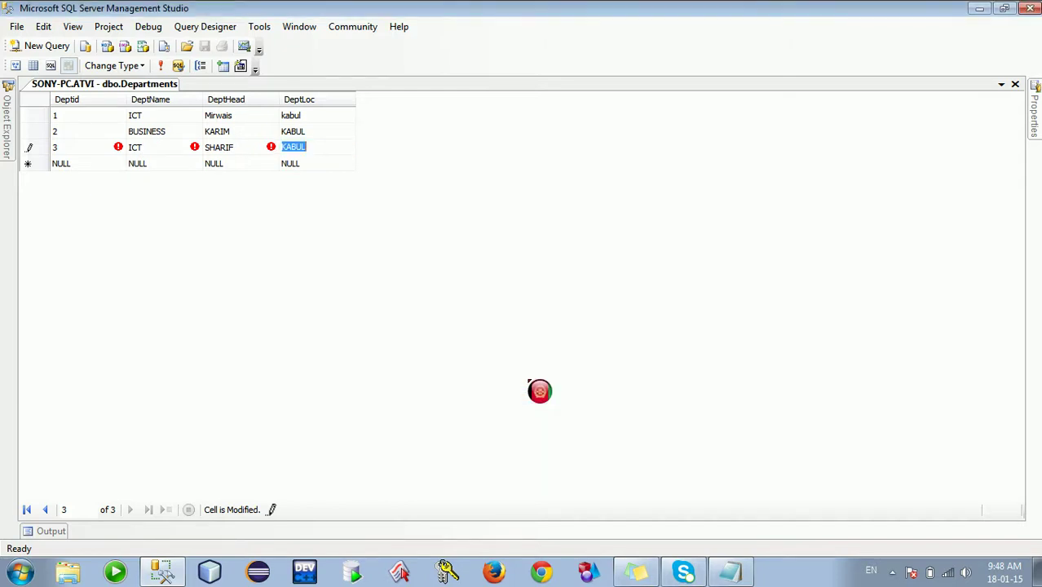
- Set the third row's DeptName to CONSTRACTION and commit the row
left_click(159, 151)
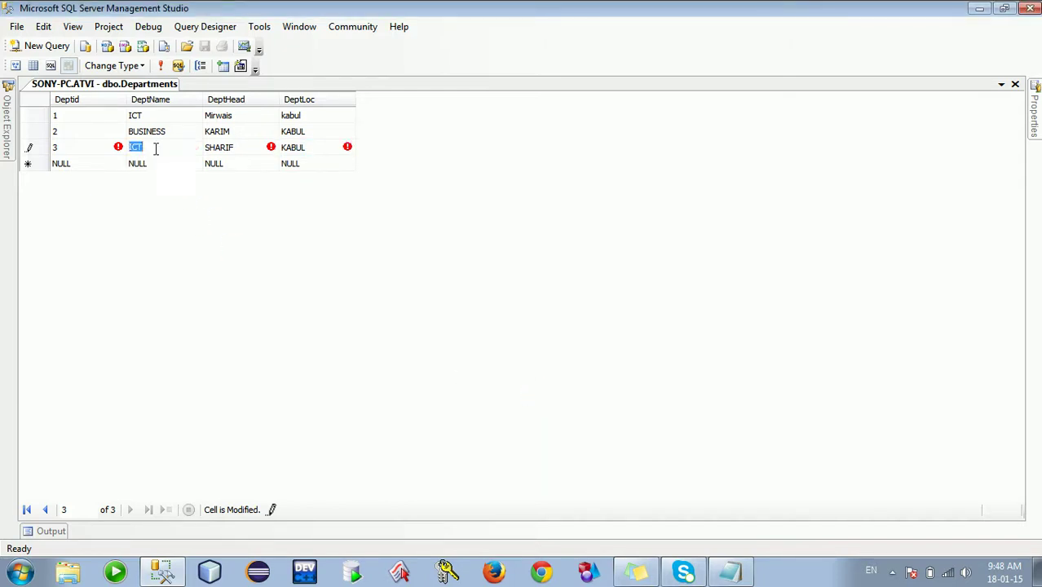
type("CONSTRACTION")
key("Tab")
key("Tab")
key("Tab")
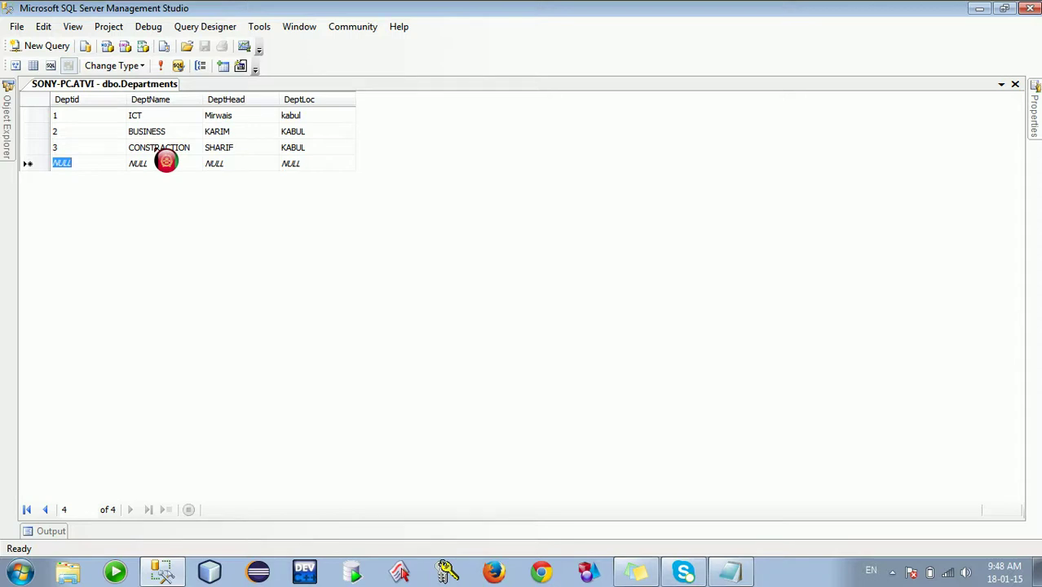
- Add a fourth row with Deptid 4, DeptName AUTOMOTIVE, the department head's name and DeptLoc ATVI
type("4")
key("Tab")
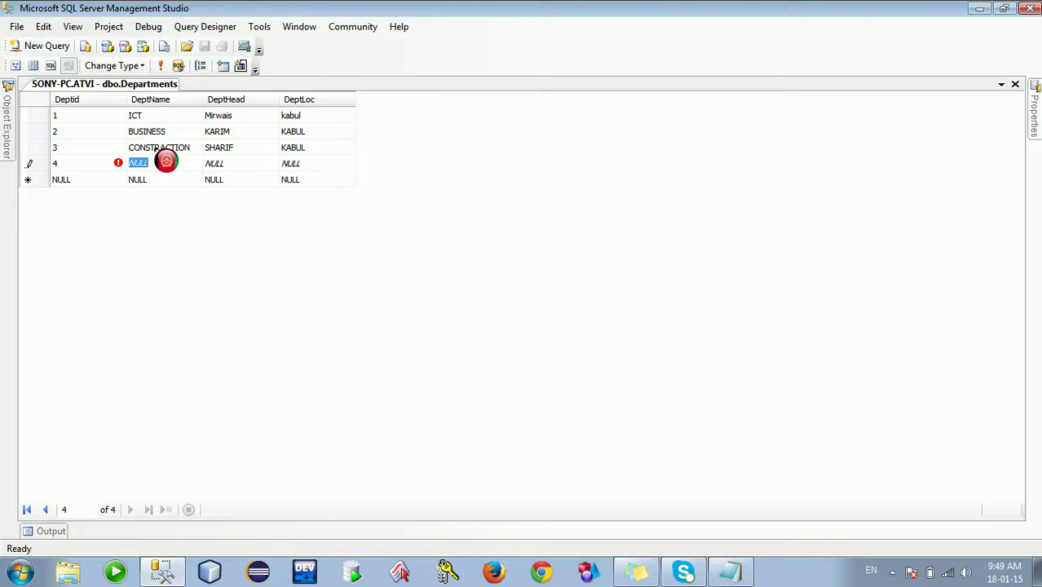
type("AUTOMOTIVE")
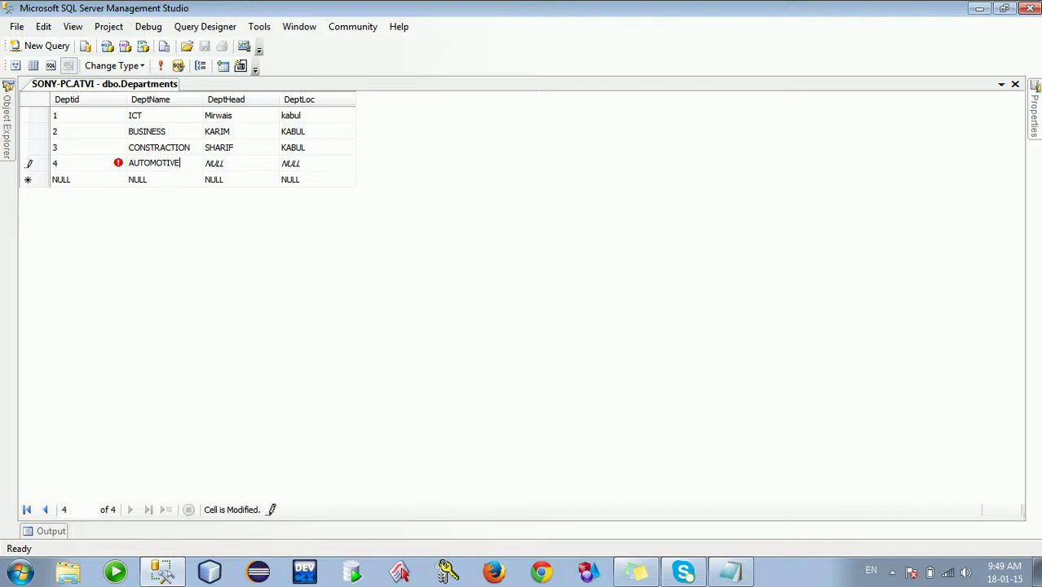
key("Tab")
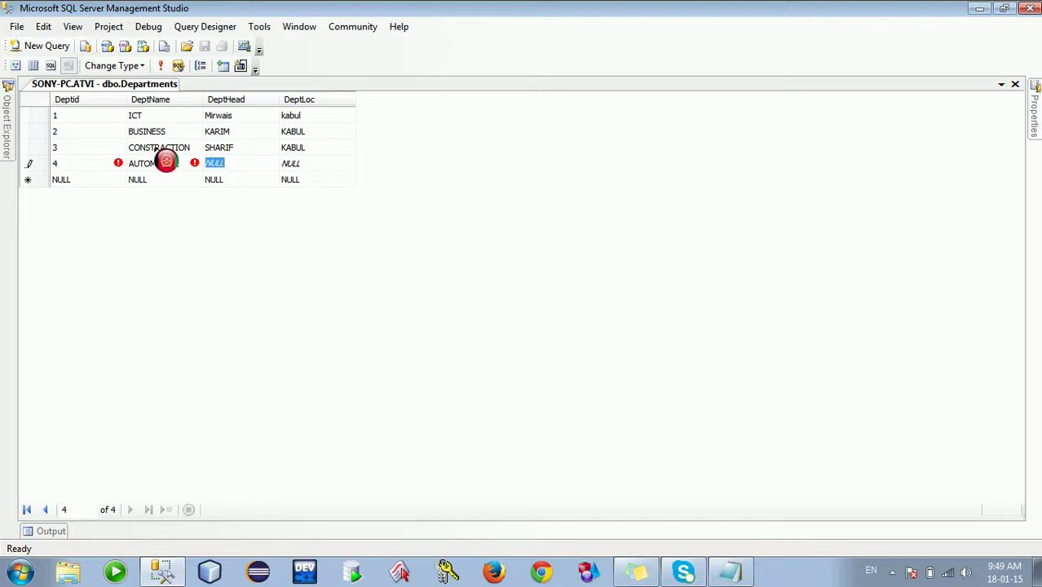
type("WASI")
key("Tab")
type("ATVI")
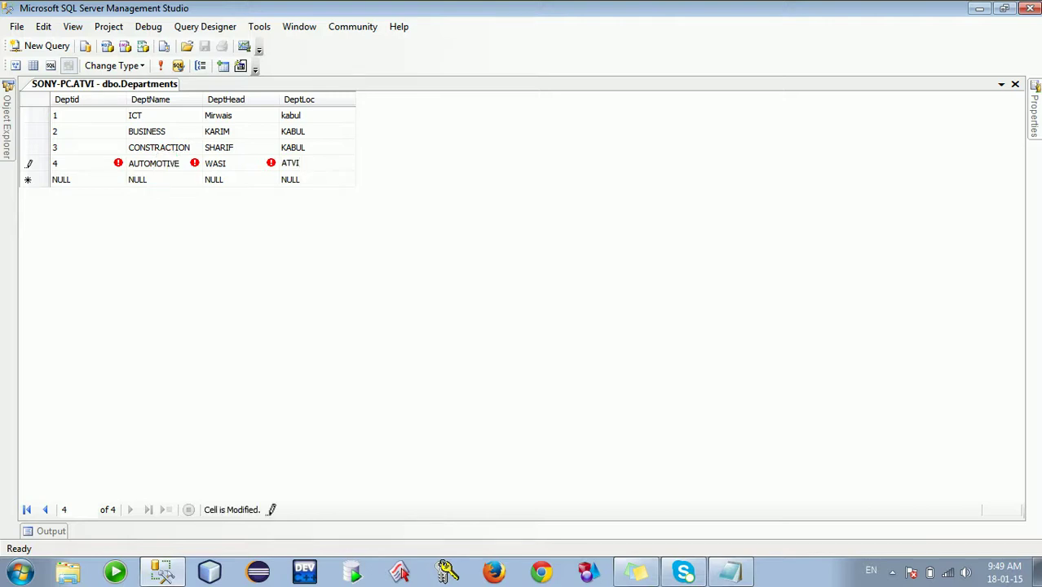
key("Tab")
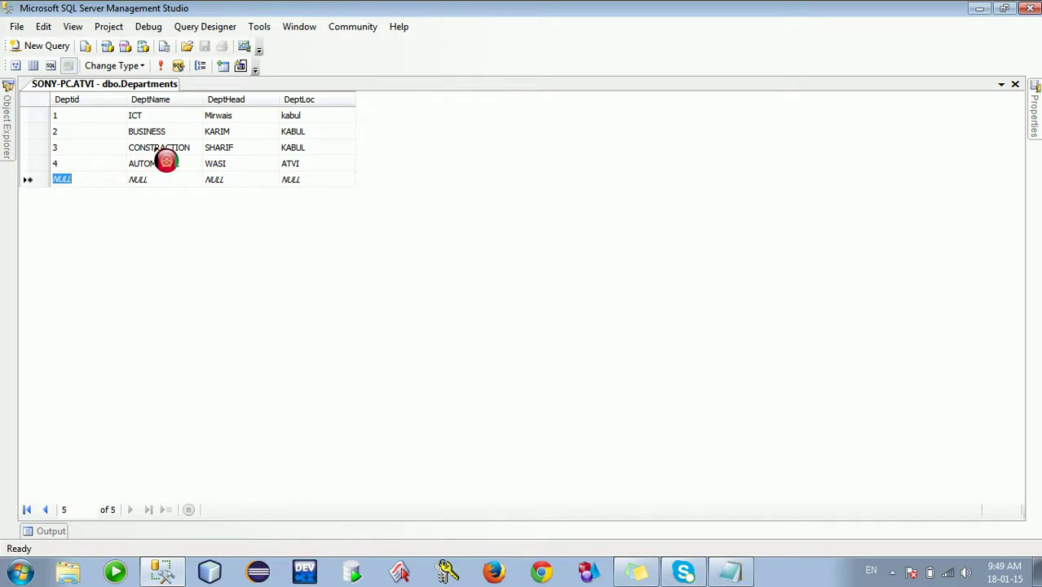
- Start a fifth Departments row with Deptid 5 and DeptName AGRECALTURE
type("5")
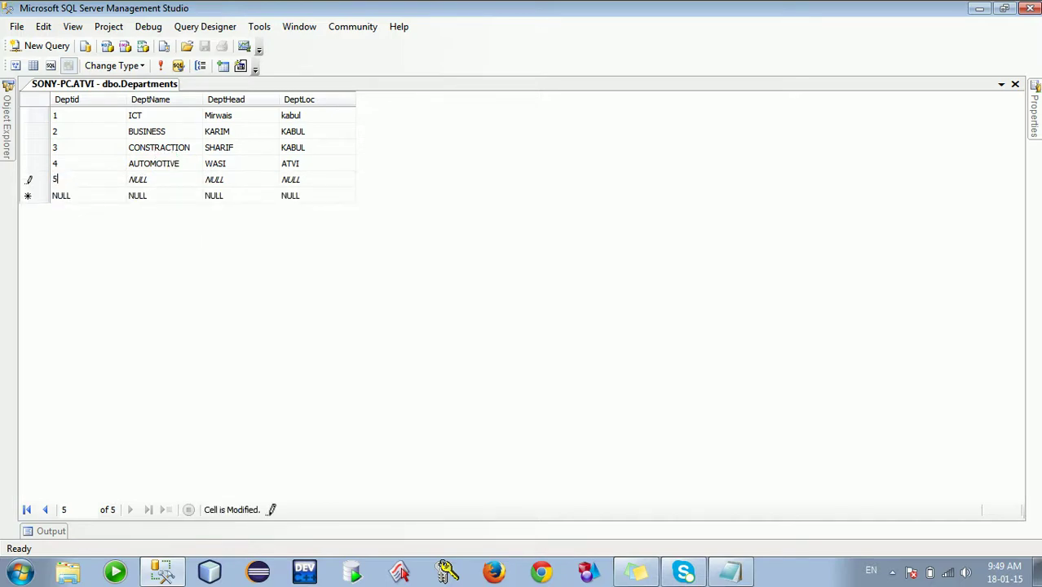
key("Tab")
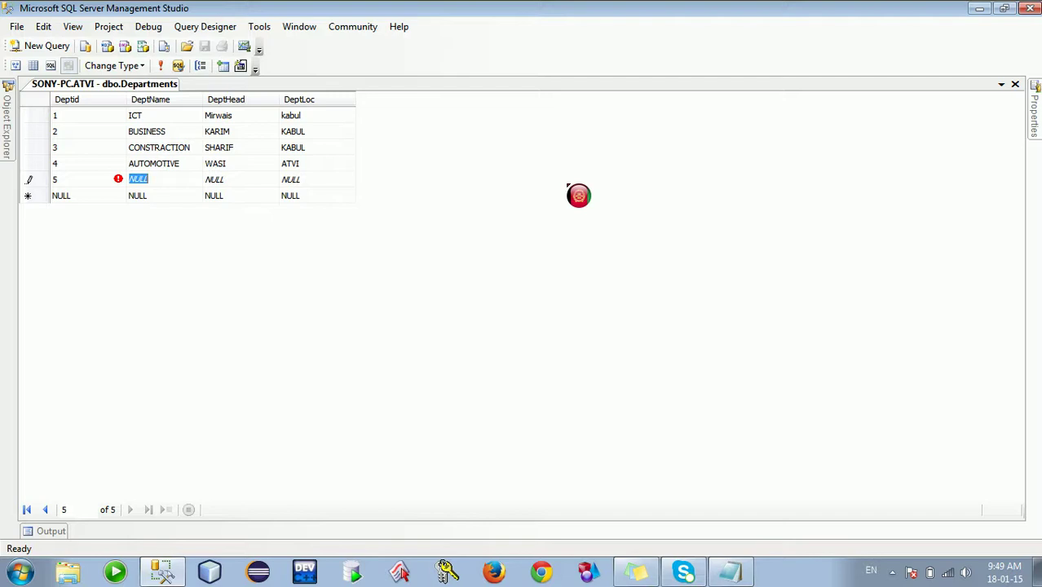
type("AG")
key("BackSpace")
key("BackSpace")
type("AGRECALTURE")
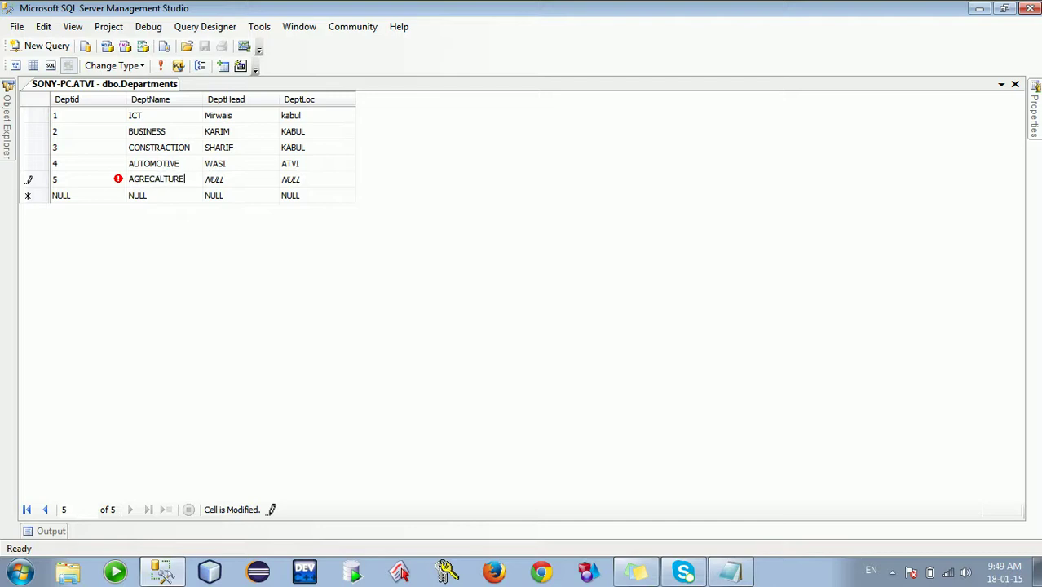
- Enter the fourth row's department head name again and DeptLoc ATVI in the fifth row, and try to commit it
key("Tab")
type("WASI")
key("Tab")
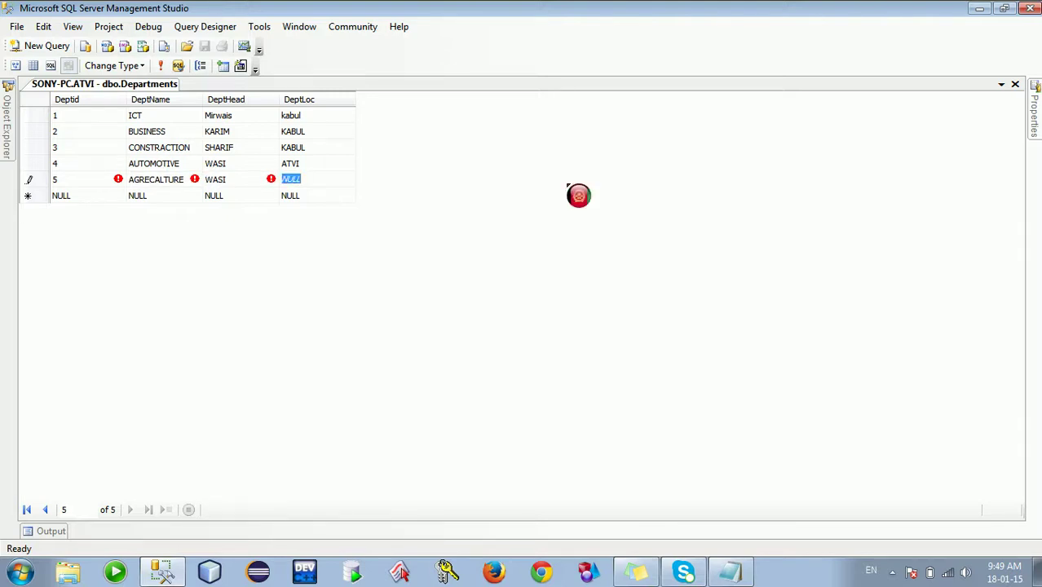
type("ATVI")
key("Tab")
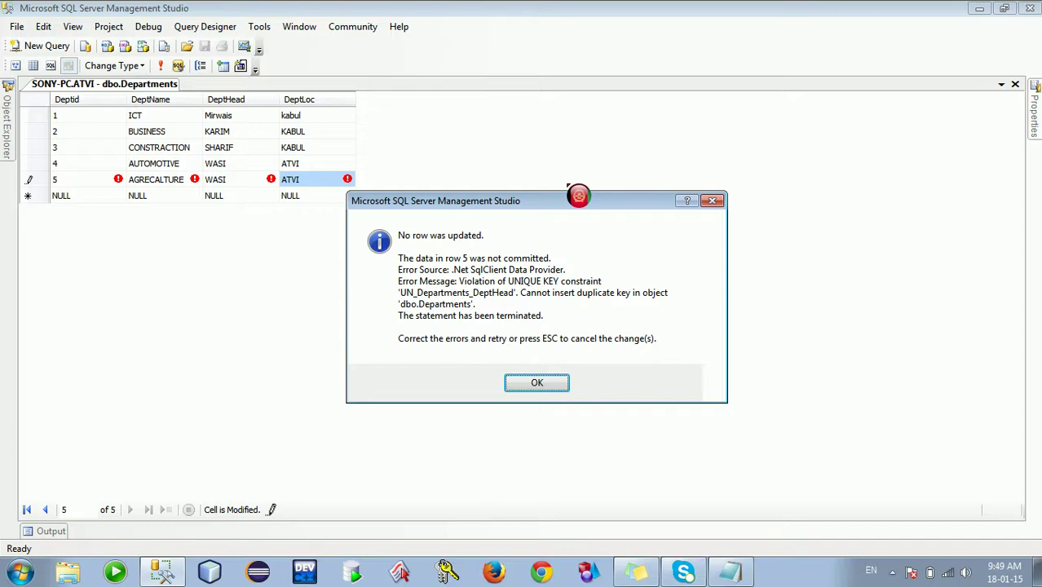
left_click(524, 388)
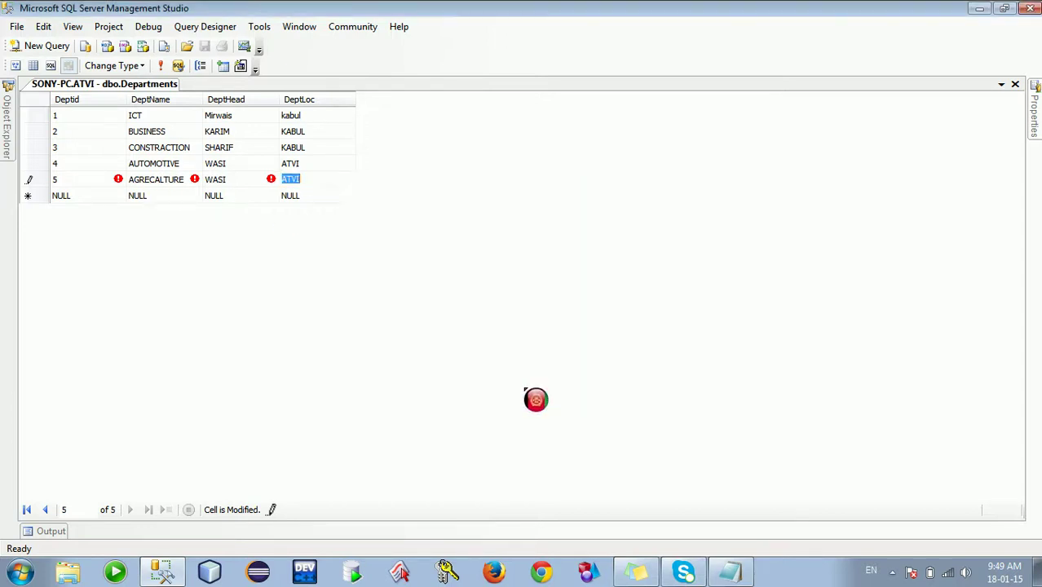
- Replace the fifth row's duplicate DeptHead with a different name and commit the row
left_click(243, 179)
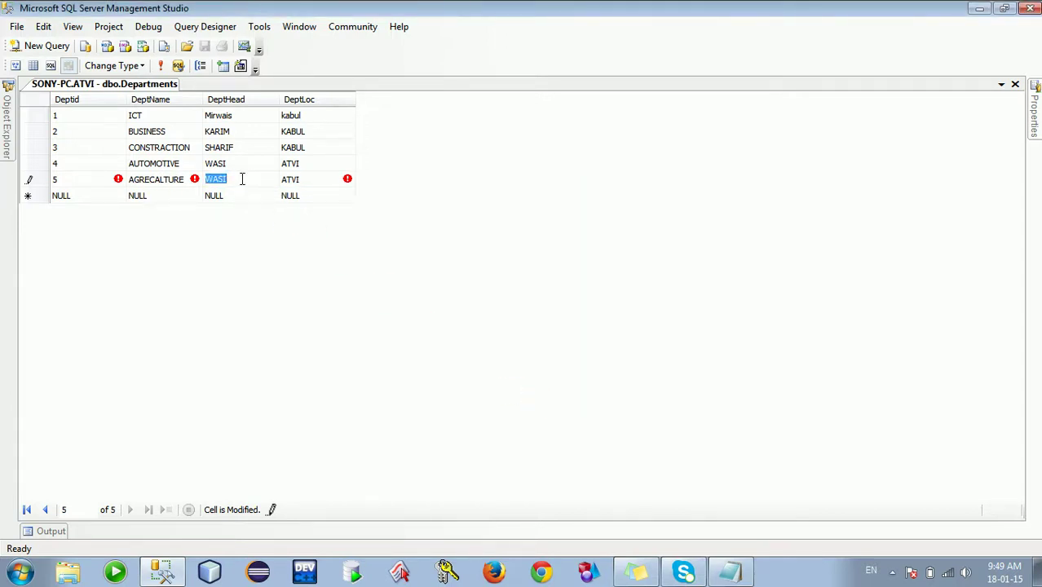
type("WAIS")
left_click(252, 189)
left_click(252, 194)
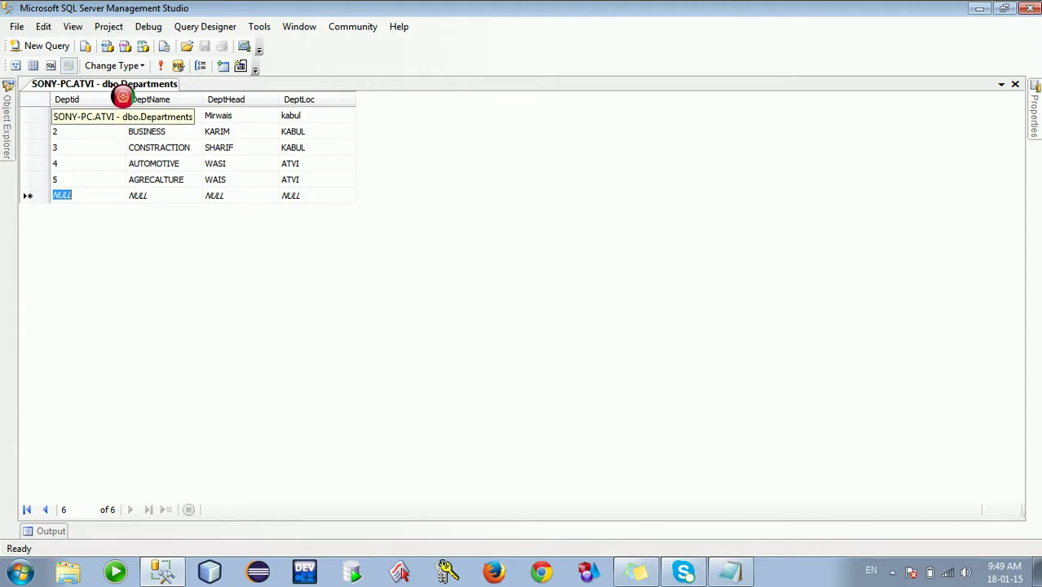
- Set DeptLoc to ATVI for the ICT, BUSINESS and CONSTRACTION departments
left_click(316, 120)
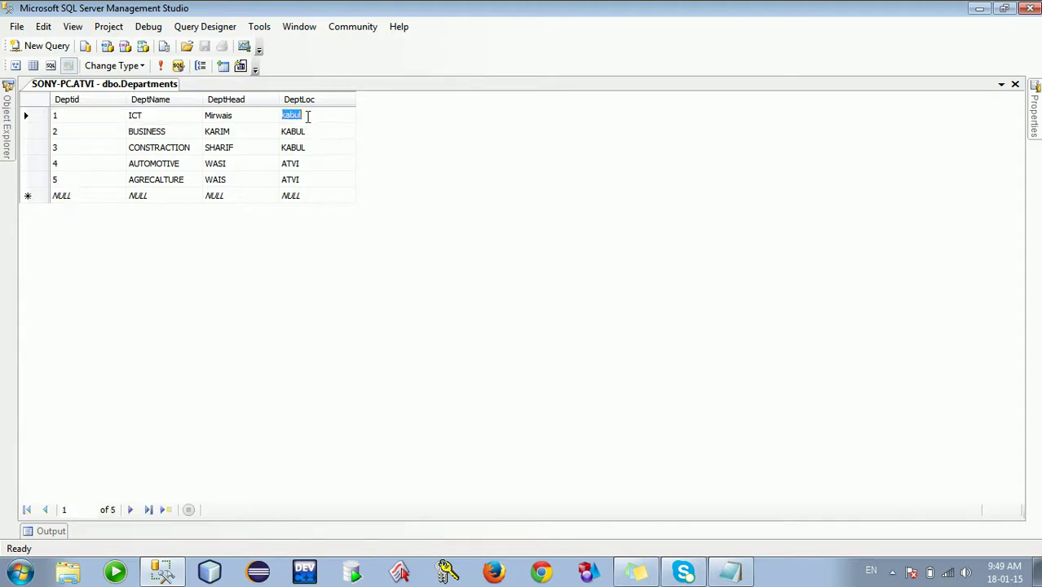
type("ATVI")
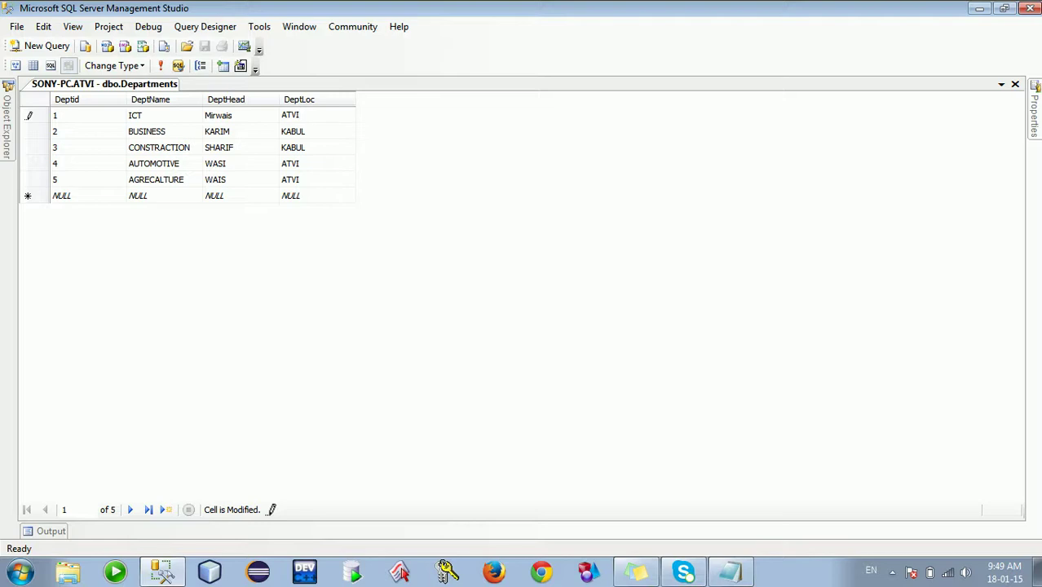
left_click(318, 129)
type("ATVI")
key("Down")
type("ATVI")
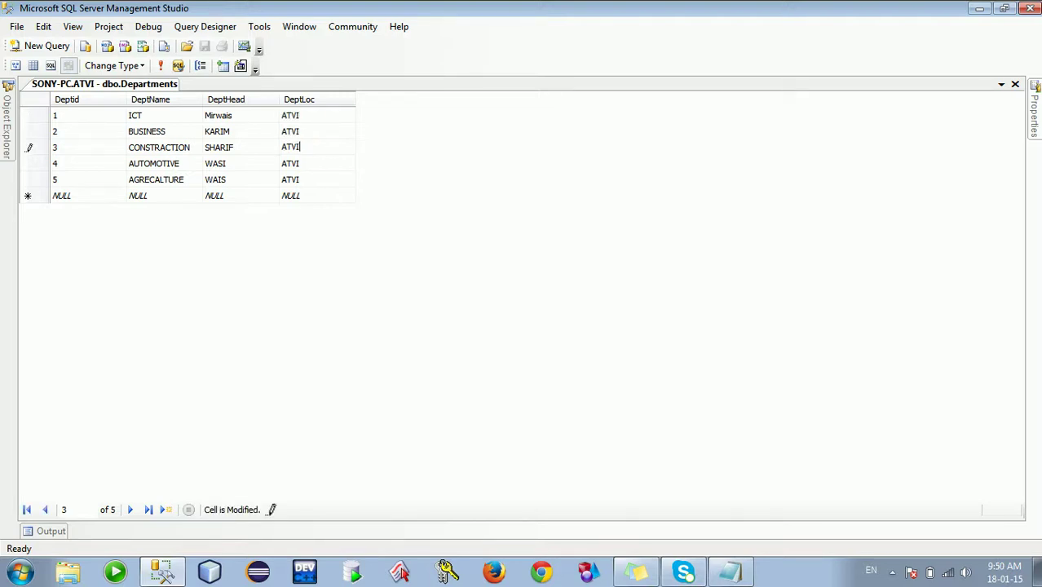
key("Tab")
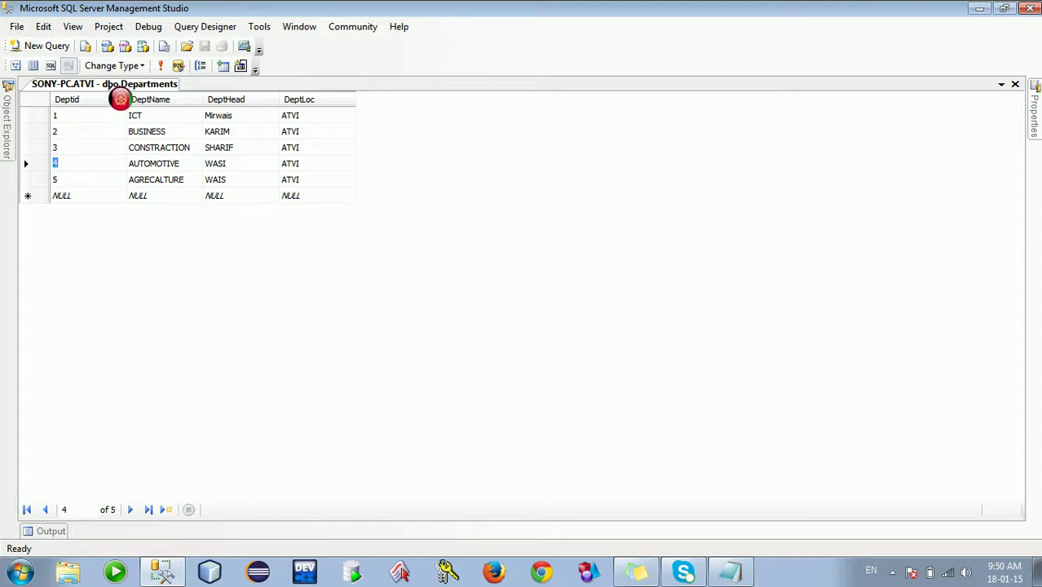
- Close the Departments data and open the top 200 rows of the Employees table for editing
right_click(107, 85)
left_click(152, 119)
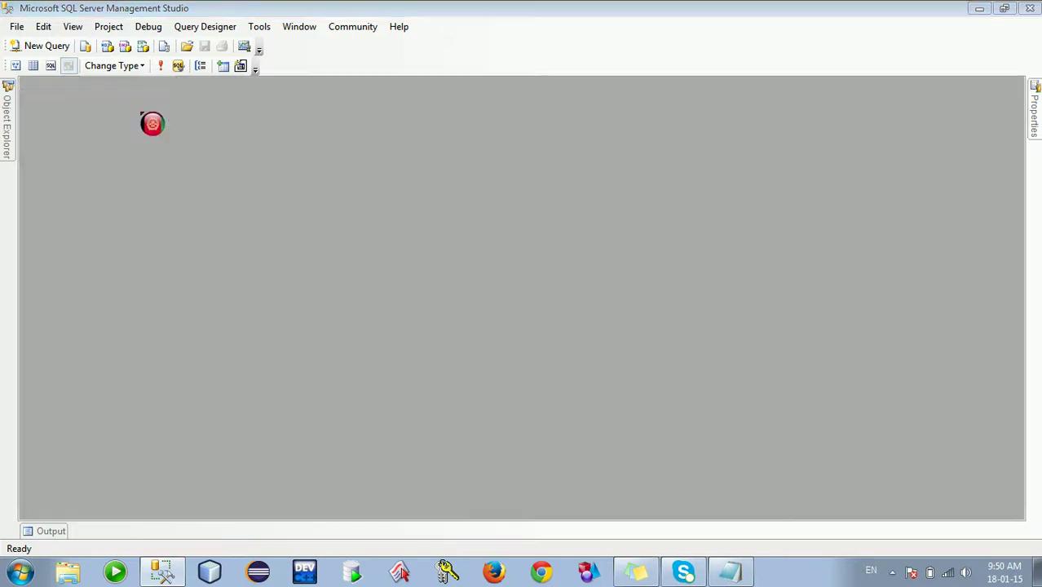
mouse_move(12, 121)
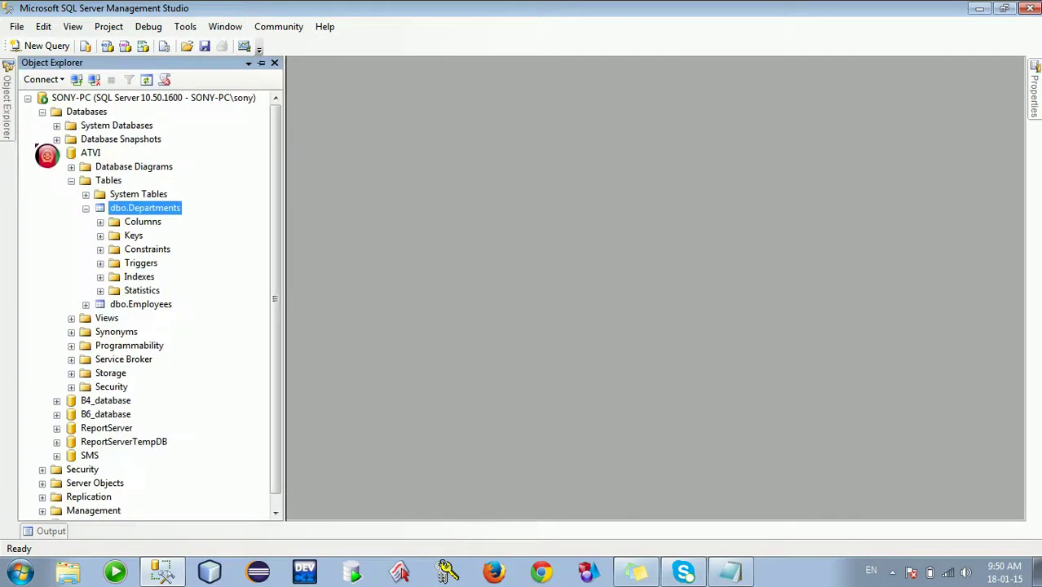
left_click(86, 208)
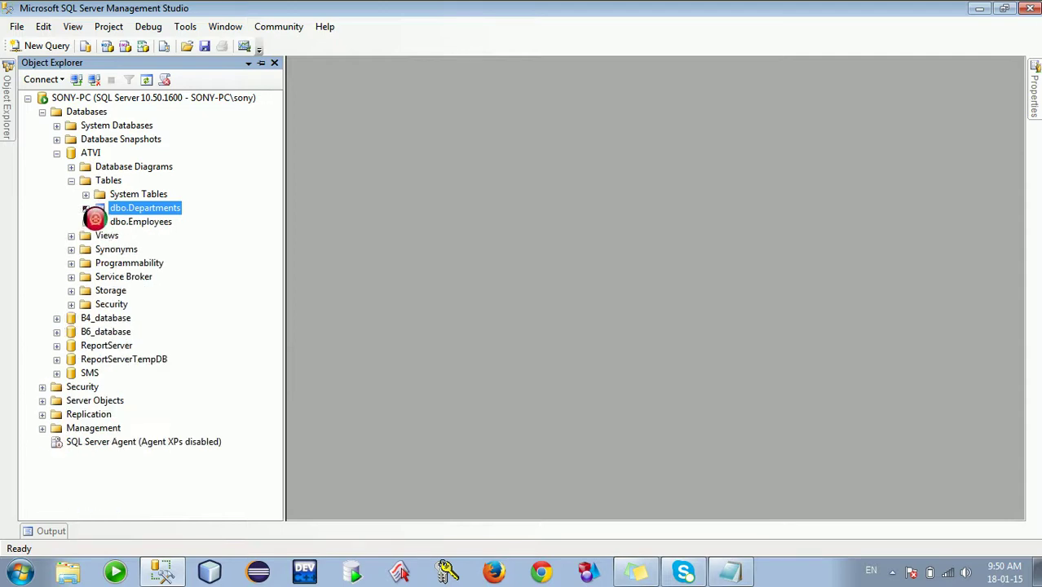
left_click(142, 223)
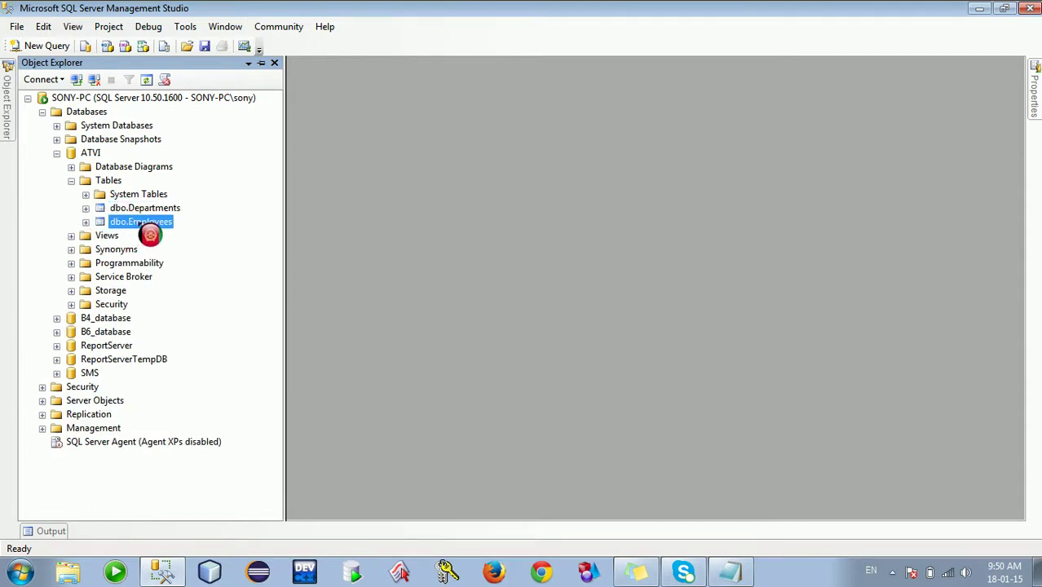
right_click(142, 225)
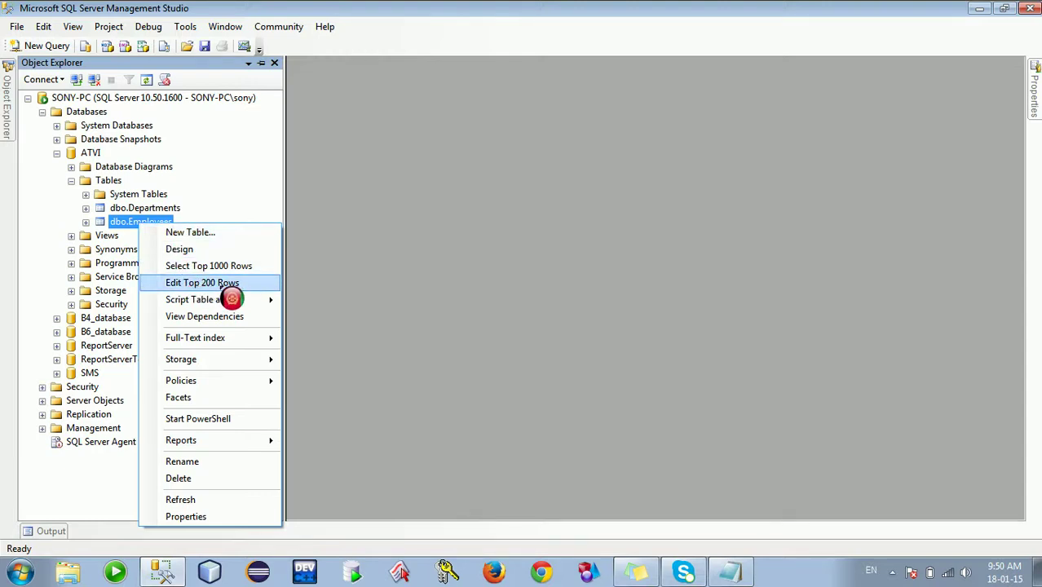
left_click(202, 283)
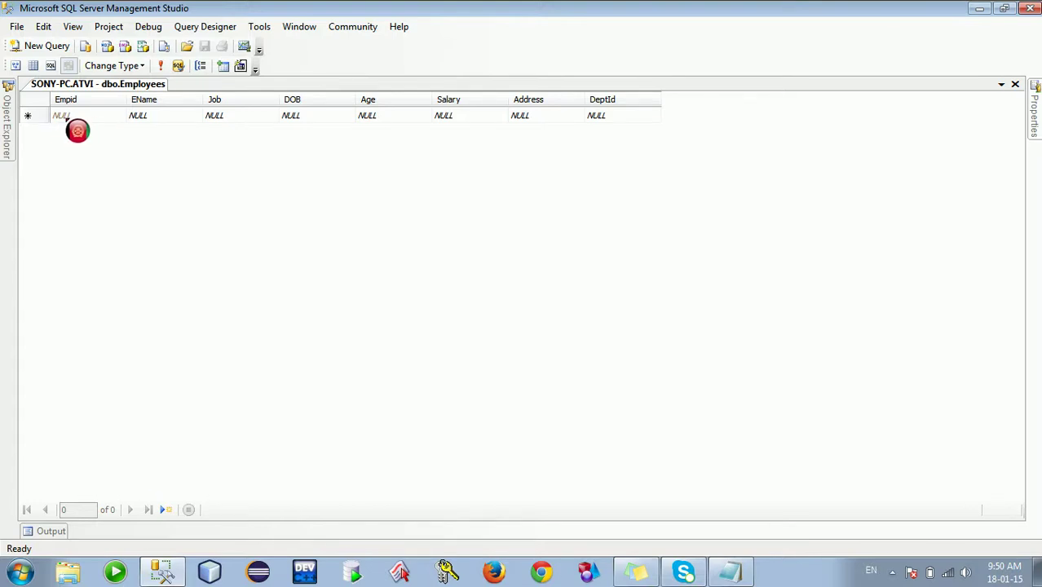
- Start the first Employees row with Job MANAGER, leaving EName empty
left_click(68, 118)
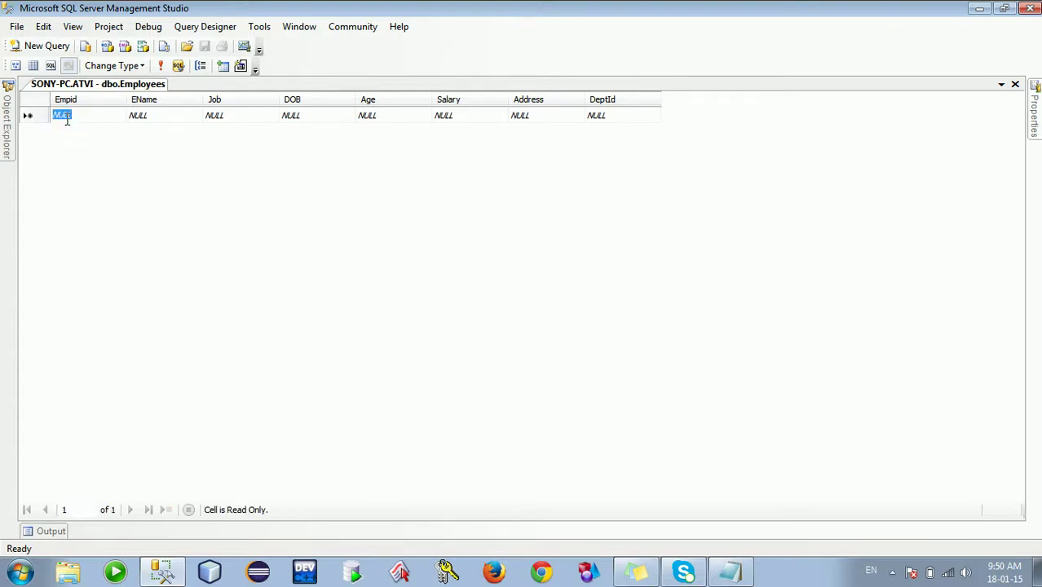
left_click_drag(70, 118, 163, 130)
left_click(153, 119)
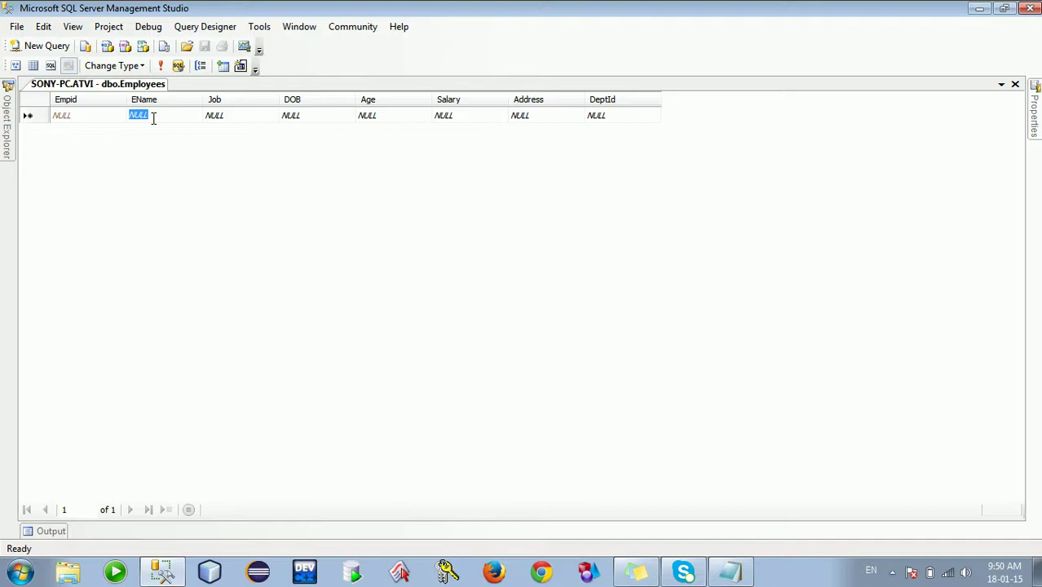
key("Tab")
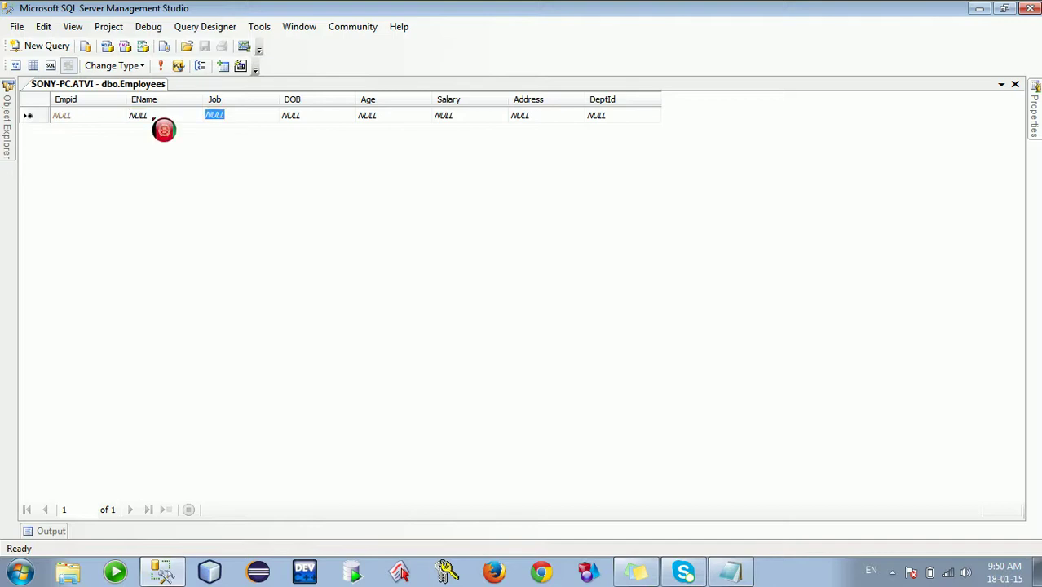
type("MANAGER")
key("Tab")
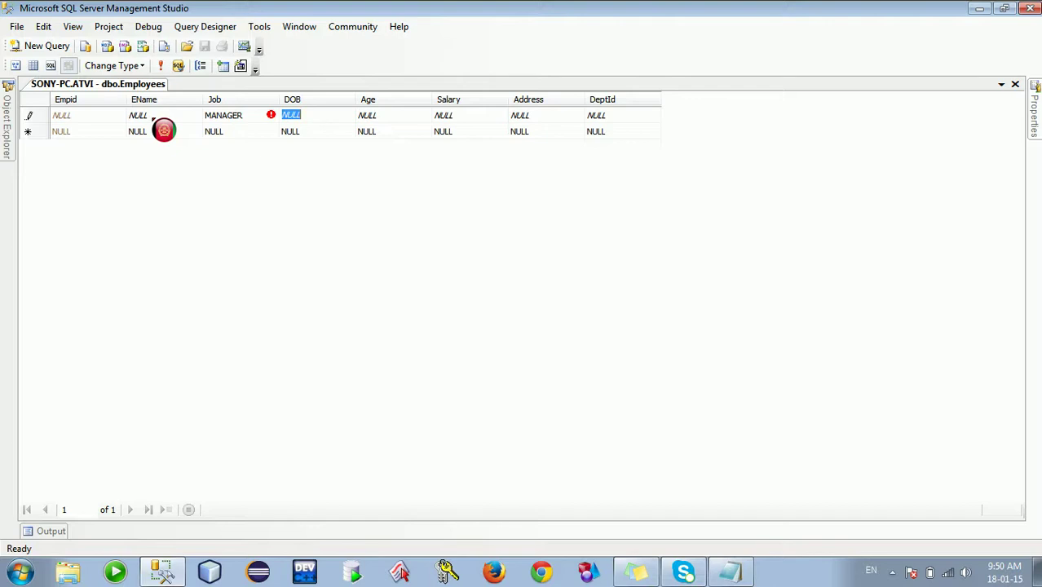
- Enter the first employee's date of birth in the DOB column, using the day-month-year format with hyphens
type("12/JA")
key("BackSpace")
key("BackSpace")
key("BackSpace")
type("-JAN-1919")
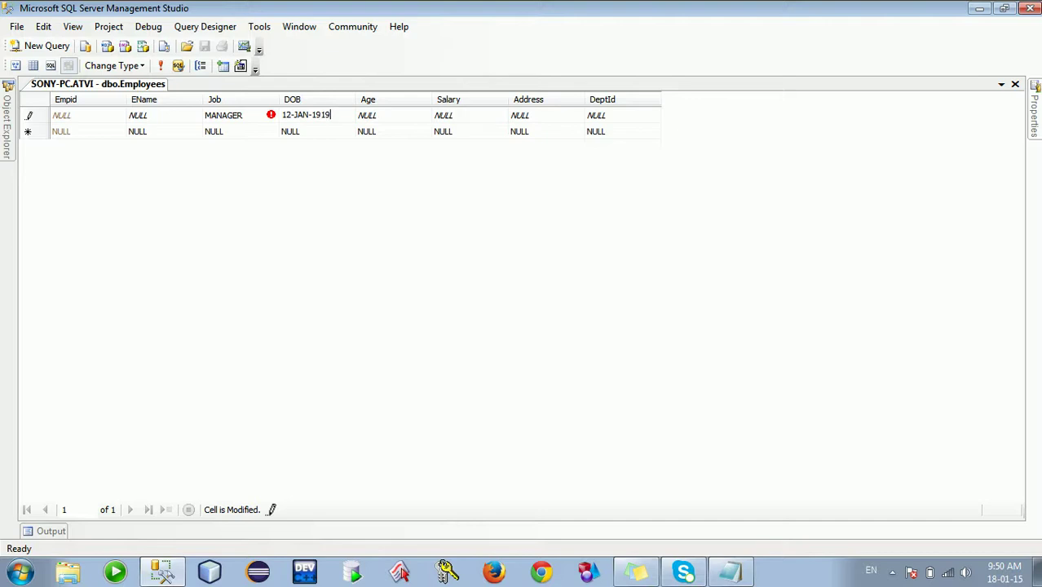
key("Tab")
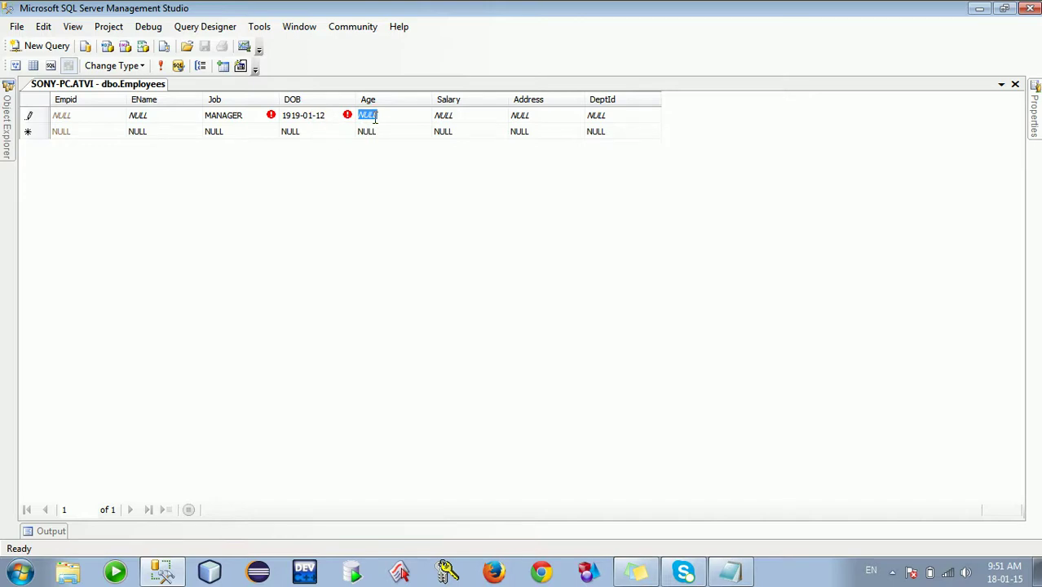
- Fill in the first employee's Age 22, Salary 2000 and Address KABUL
type("22")
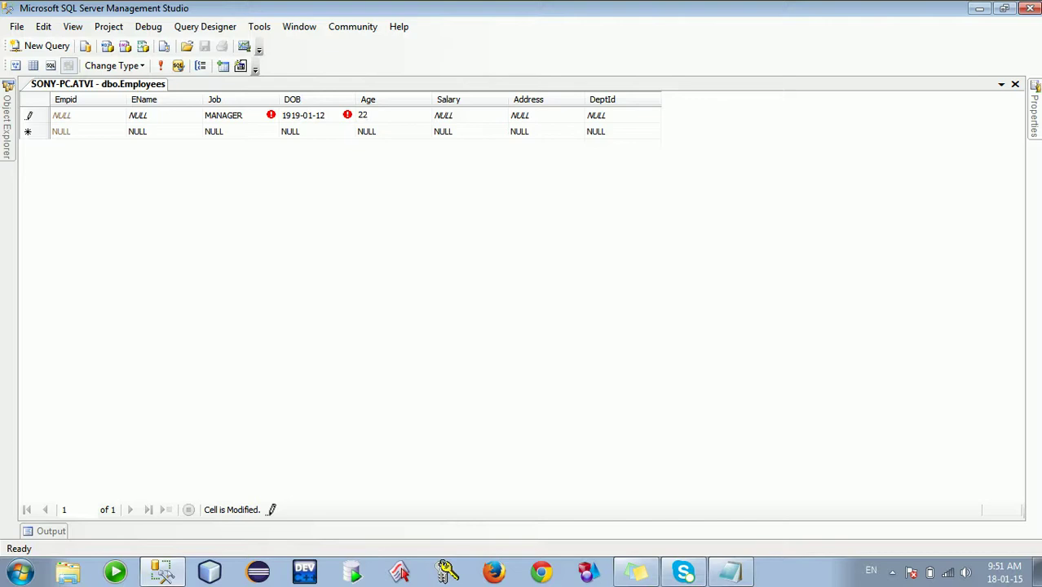
left_click(358, 132)
key("Tab")
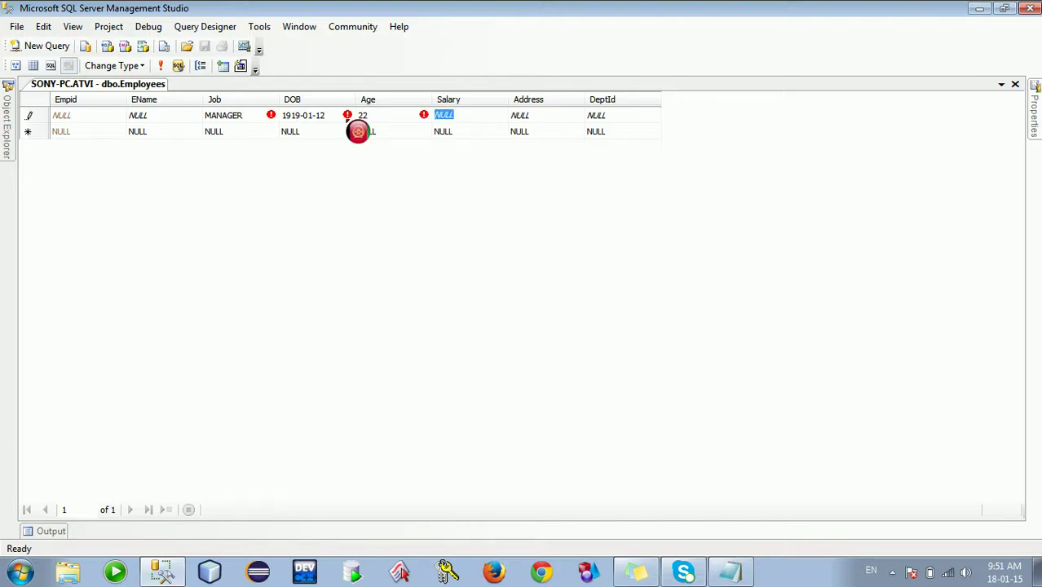
type("2000")
key("Tab")
type("KABUL")
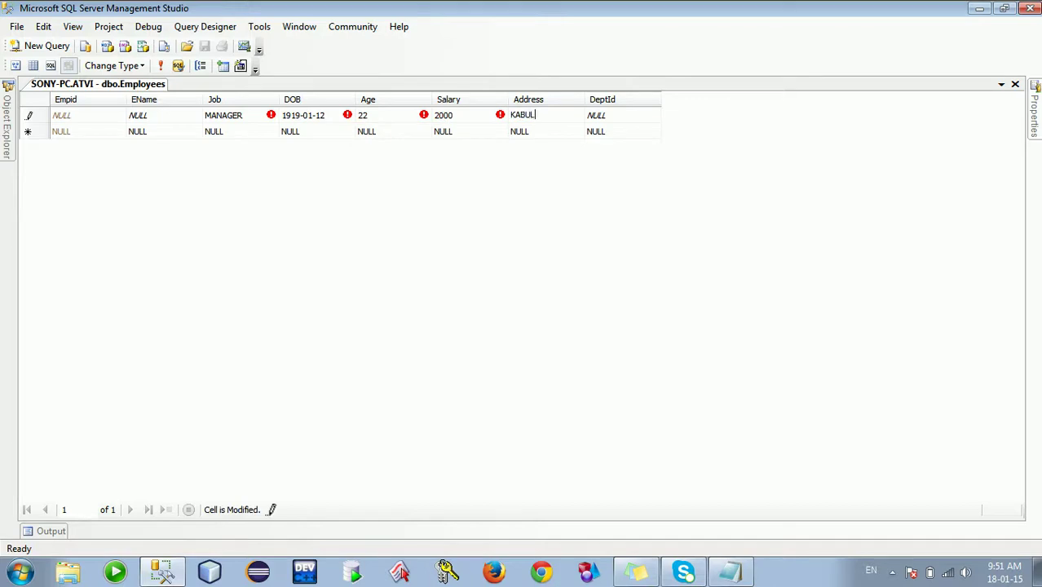
- Set the first employee's DeptId to 1 and try to commit the row without an EName
key("Tab")
type("1")
key("Return")
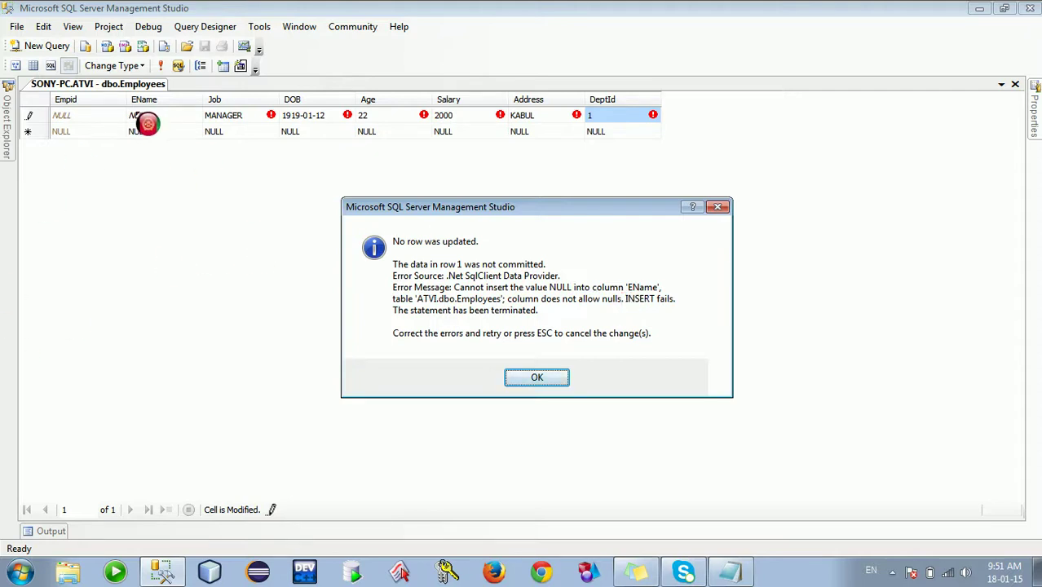
left_click(548, 382)
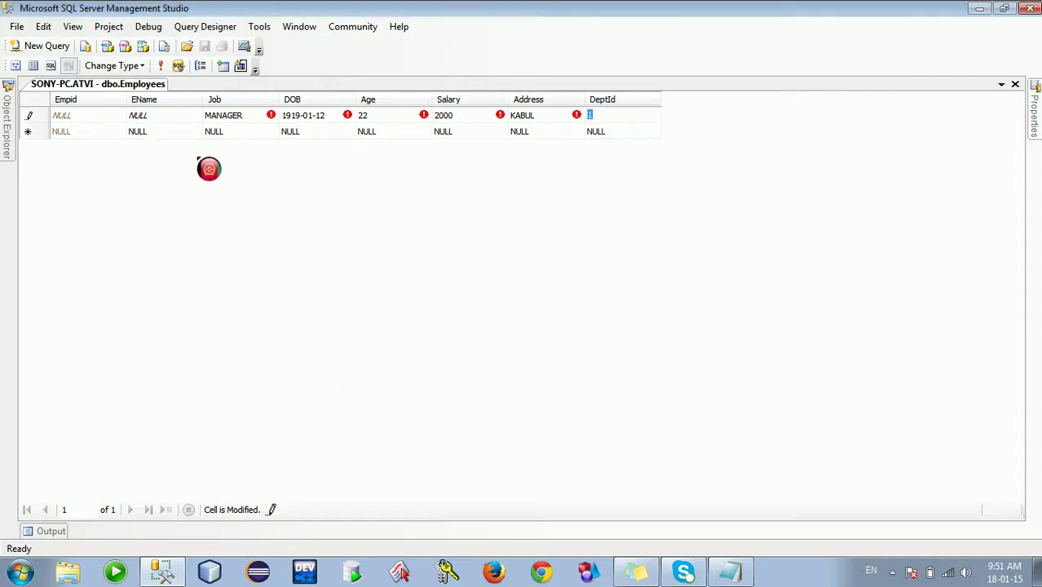
- Enter the first employee's name in EName and commit the row
left_click(153, 116)
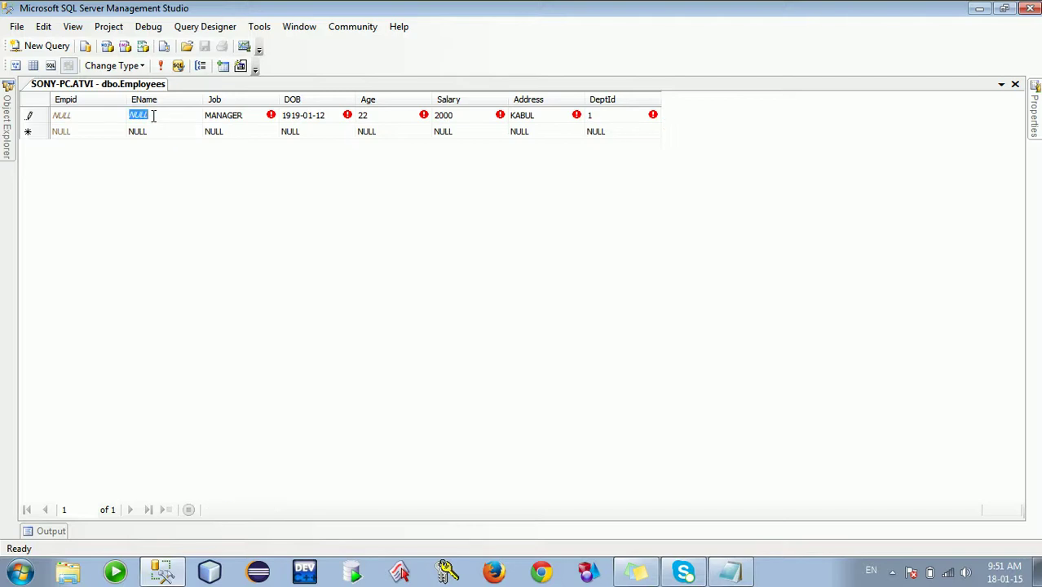
type("WASI")
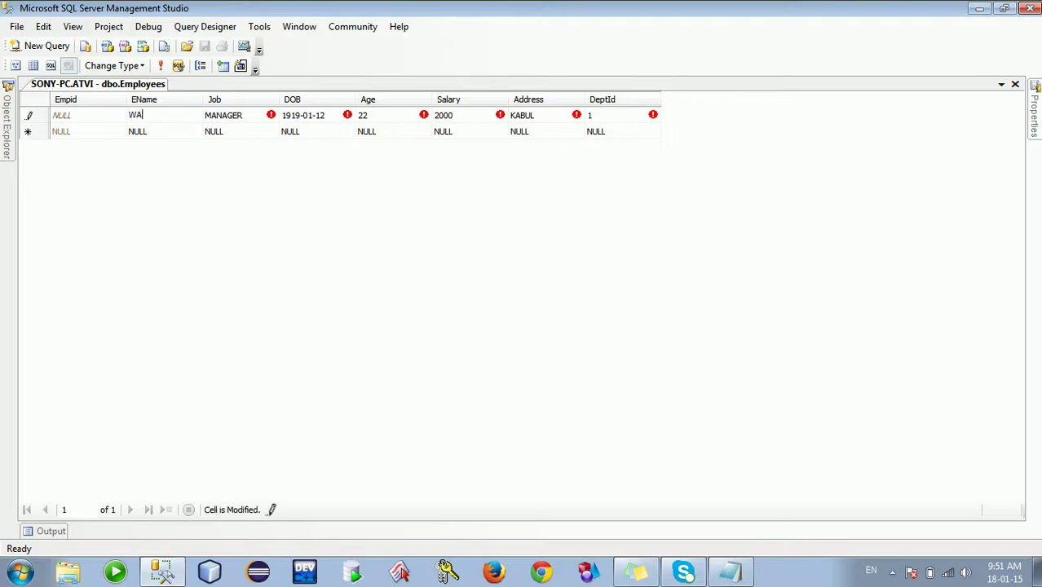
key("Tab")
key("Tab")
key("Tab")
key("Tab")
key("Tab")
key("Tab")
key("Tab")
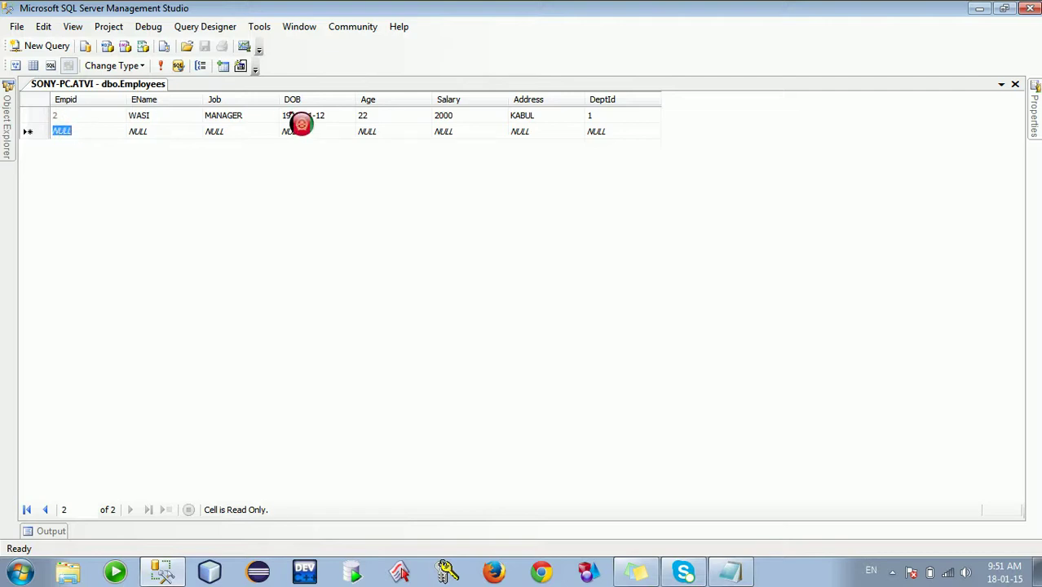
- Start a second Employees row with the employee's name in EName and Job TEACHER
left_click_drag(63, 129, 132, 127)
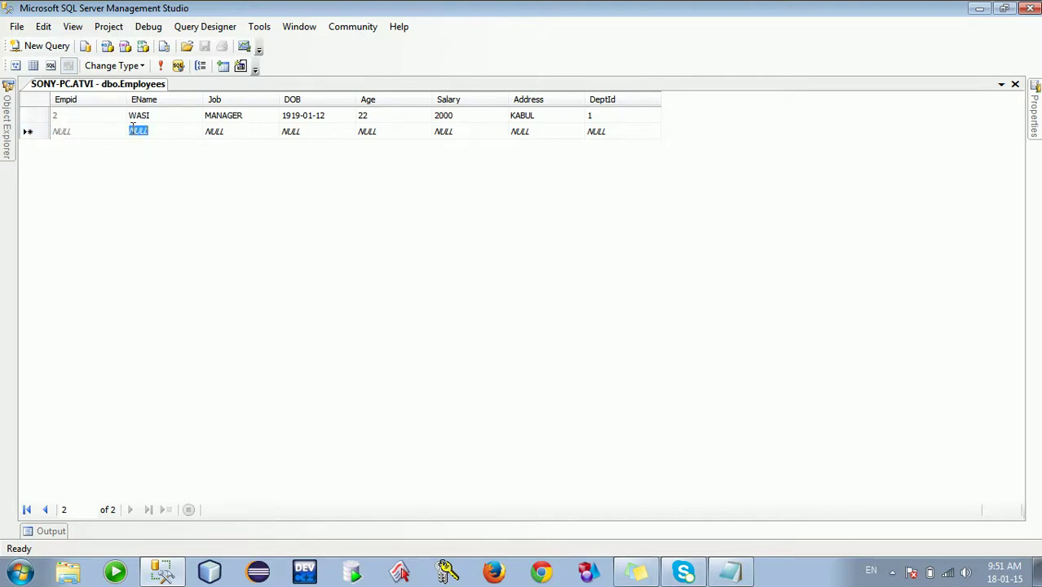
type("KARIM")
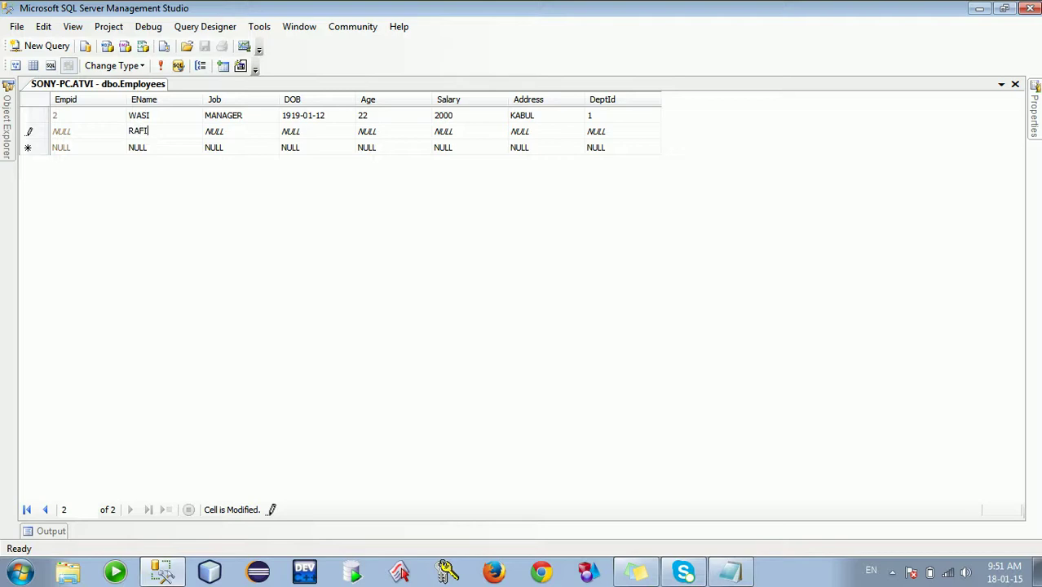
key("Tab")
type("TEACHER")
key("Tab")
left_click(142, 139)
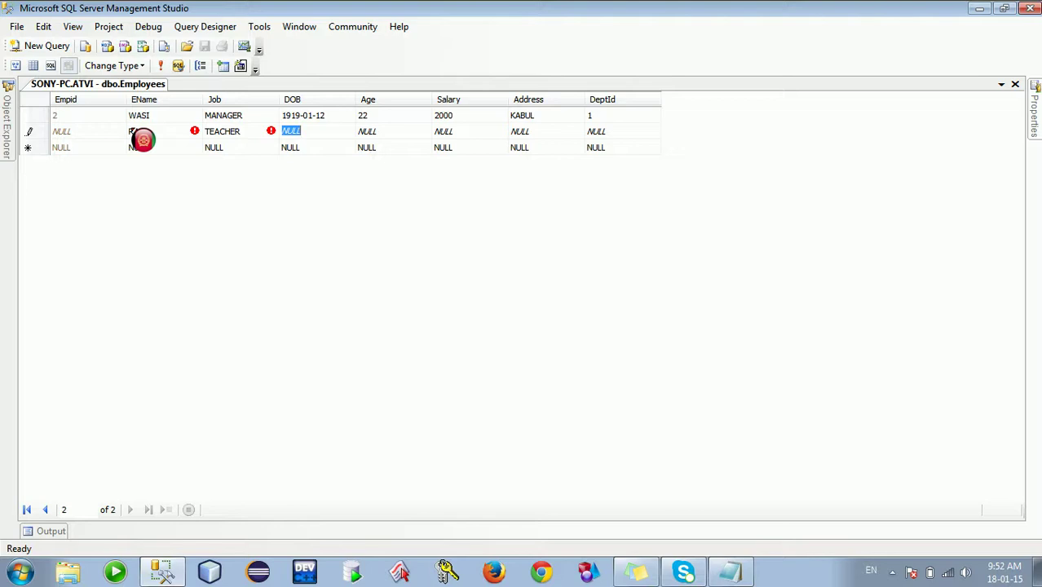
- Enter the second employee's full date of birth in DOB, in year-month-day format
type("19")
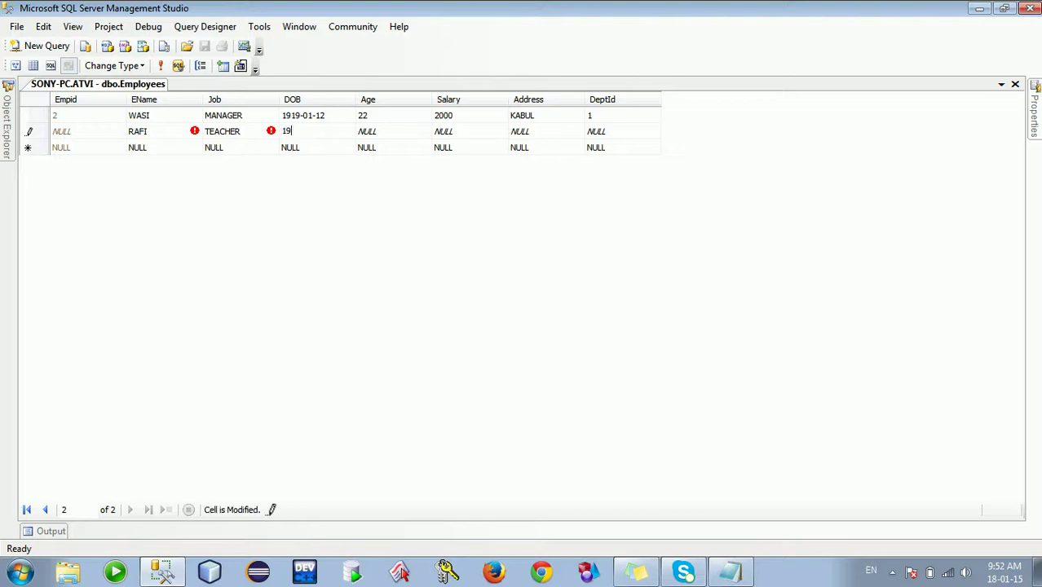
type("98")
left_click(140, 138)
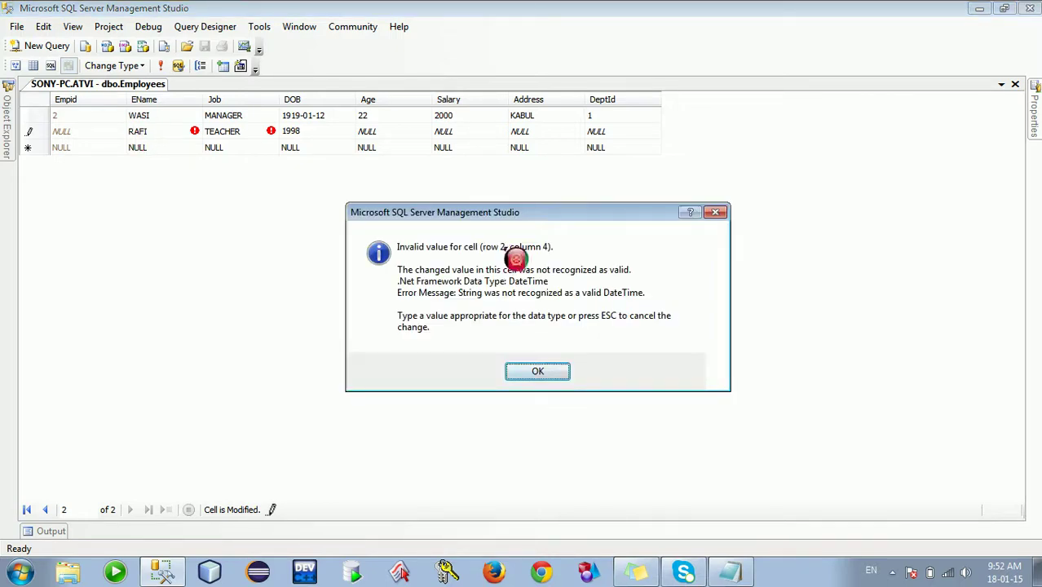
left_click(537, 371)
type("-")
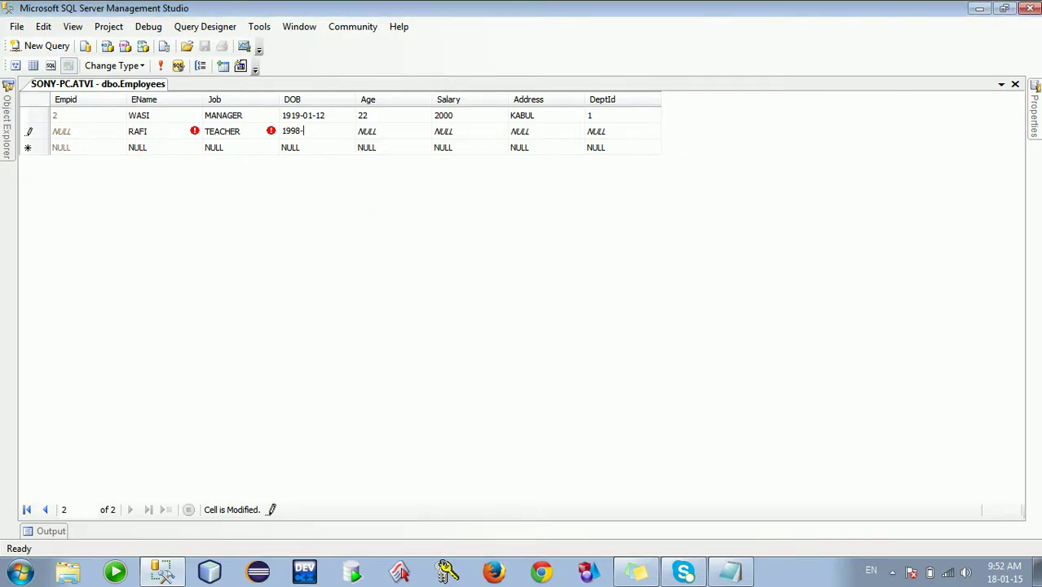
type("03-13")
key("Tab")
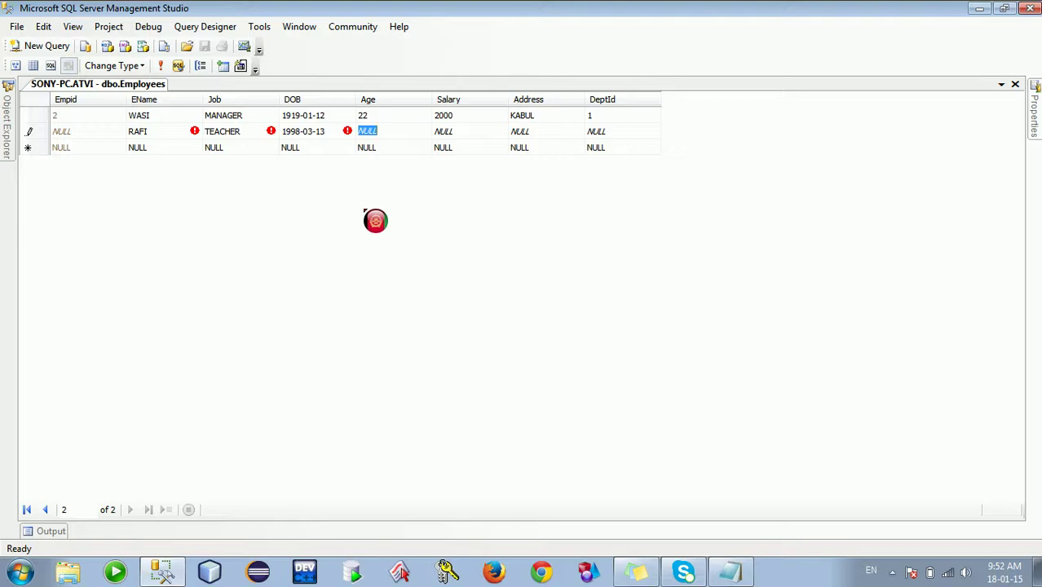
- Fill in the second employee's Age 17, Salary 2000 and Address KABUL
type("17")
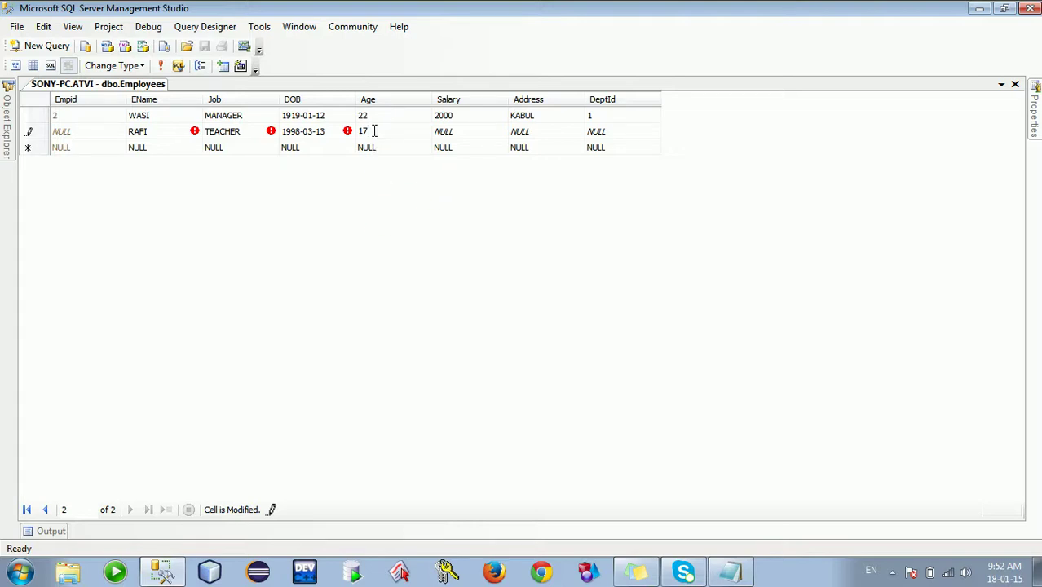
key("Tab")
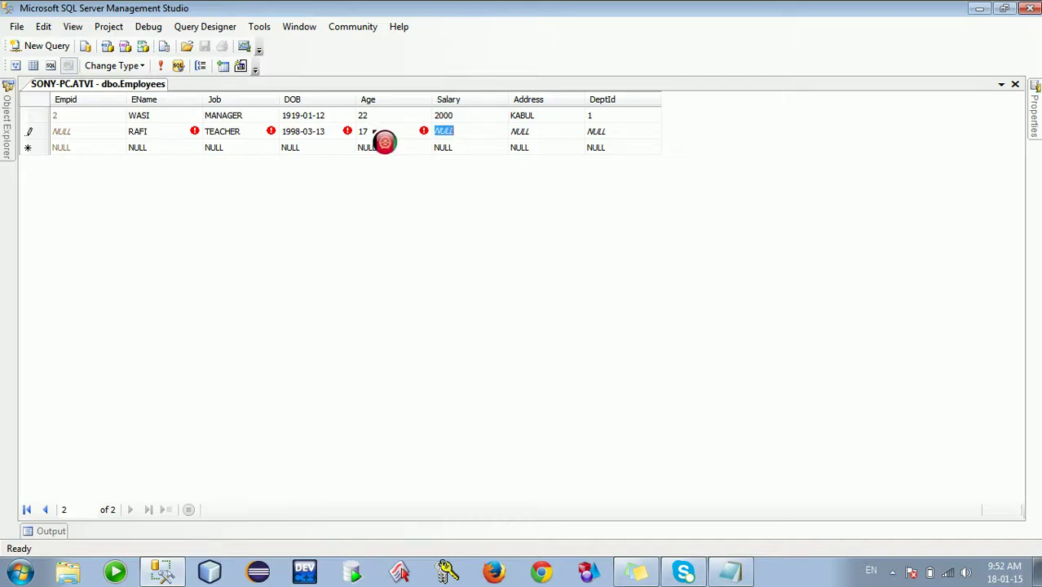
type("2000")
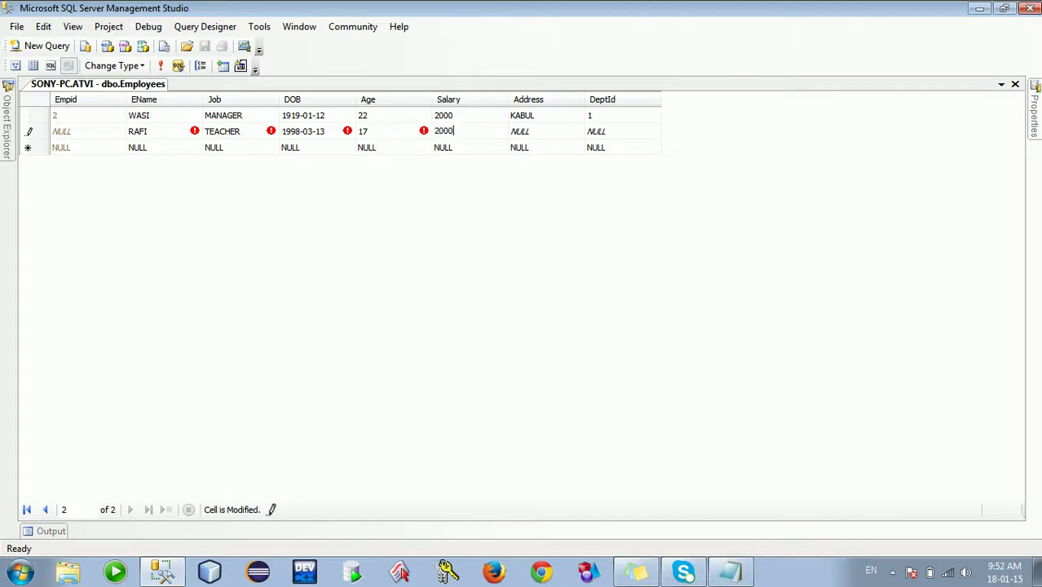
key("Tab")
type("KABUL")
- Set the second employee's DeptId to 1 and try to commit the row with the under-age value
key("Tab")
type("1")
left_click(384, 142)
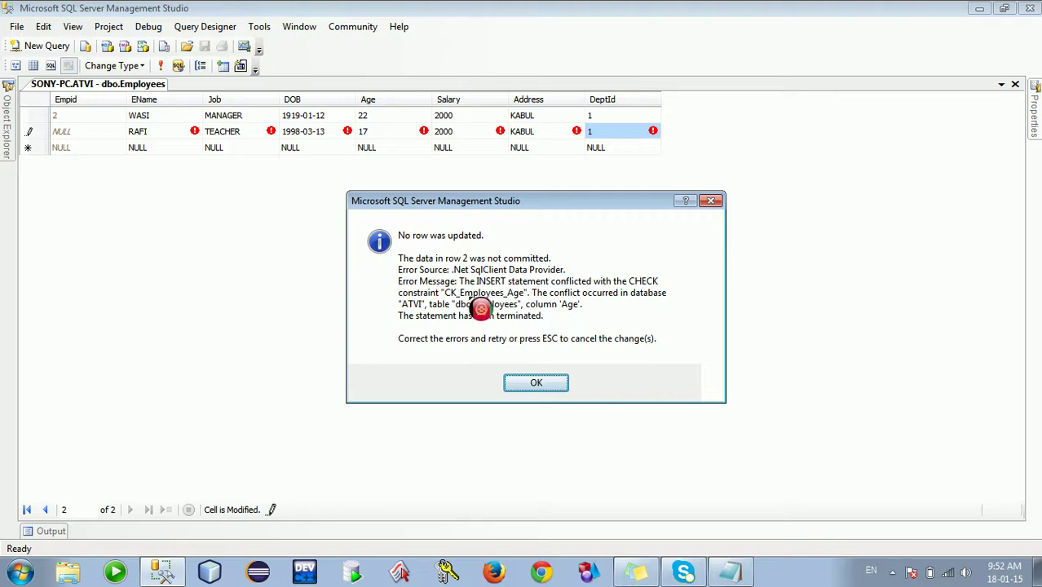
left_click(542, 382)
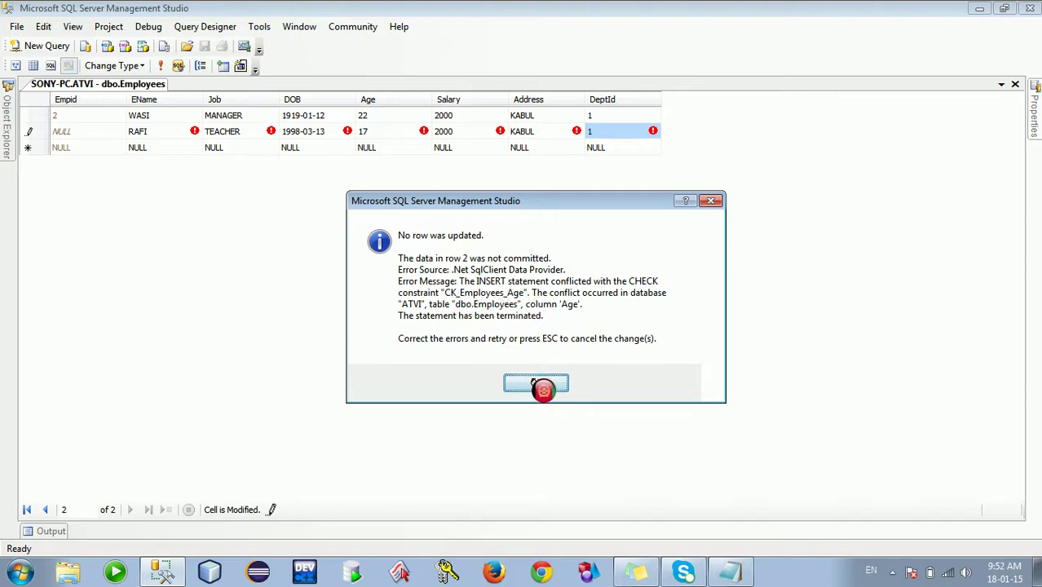
- Set the second employee's Age to 55 and try to commit the row
left_click(382, 131)
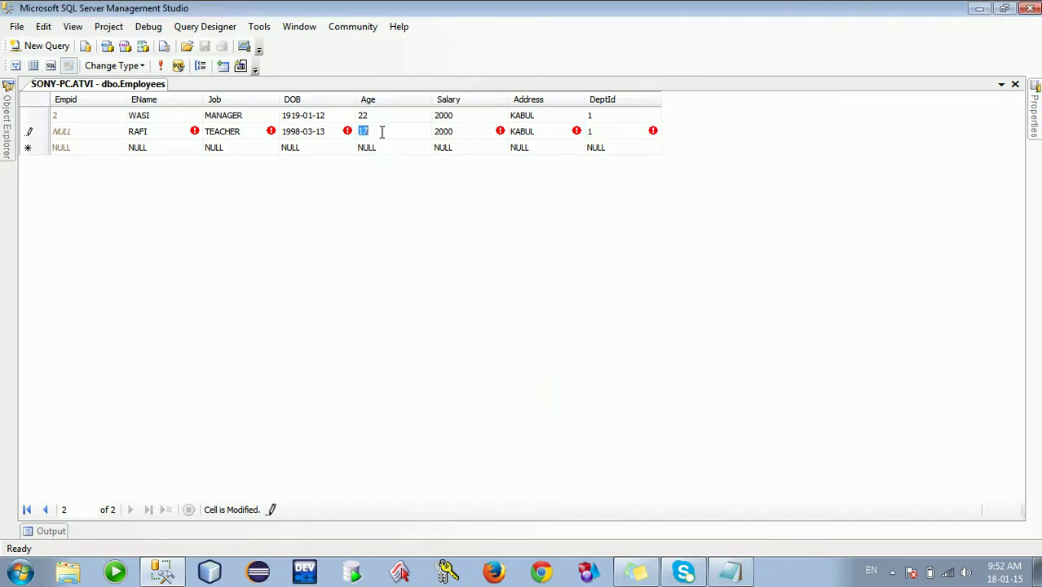
type("55")
key("Tab")
key("Tab")
key("Tab")
key("Tab")
key("Return")
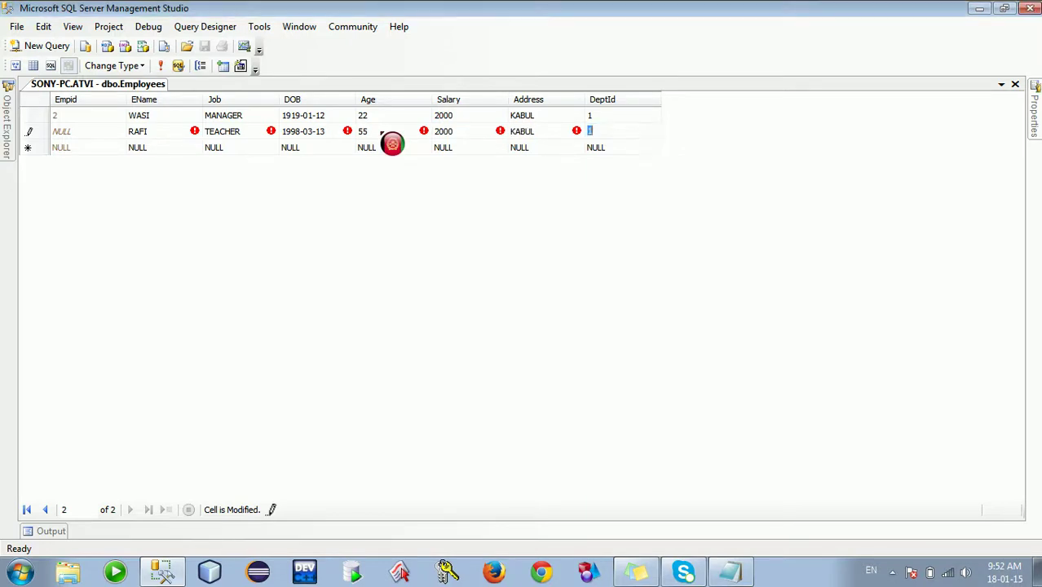
- Set the second employee's Age to 25 and commit the row
left_click(380, 132)
type("25")
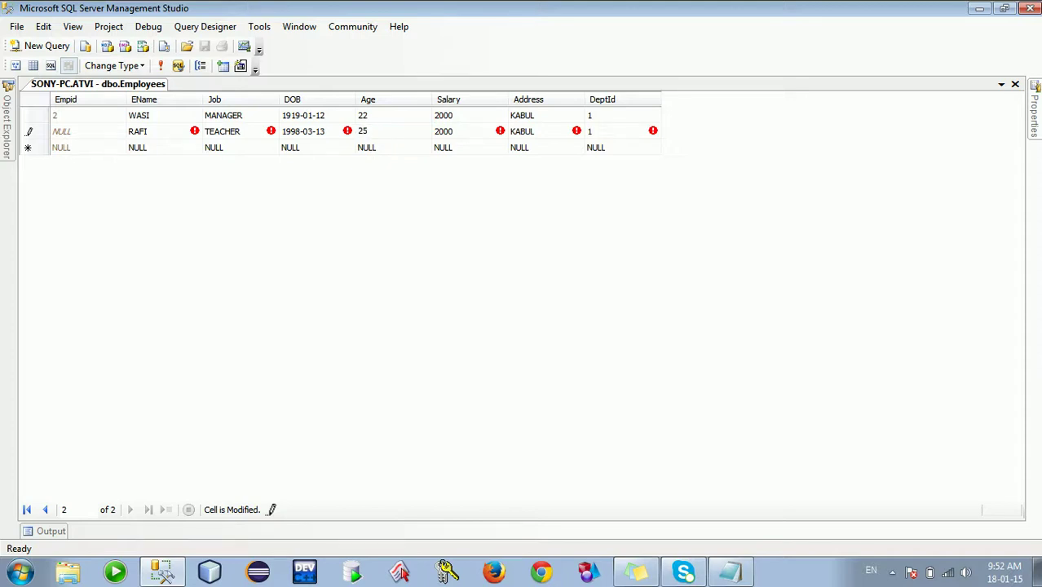
key("Tab")
key("Tab")
key("Tab")
key("Tab")
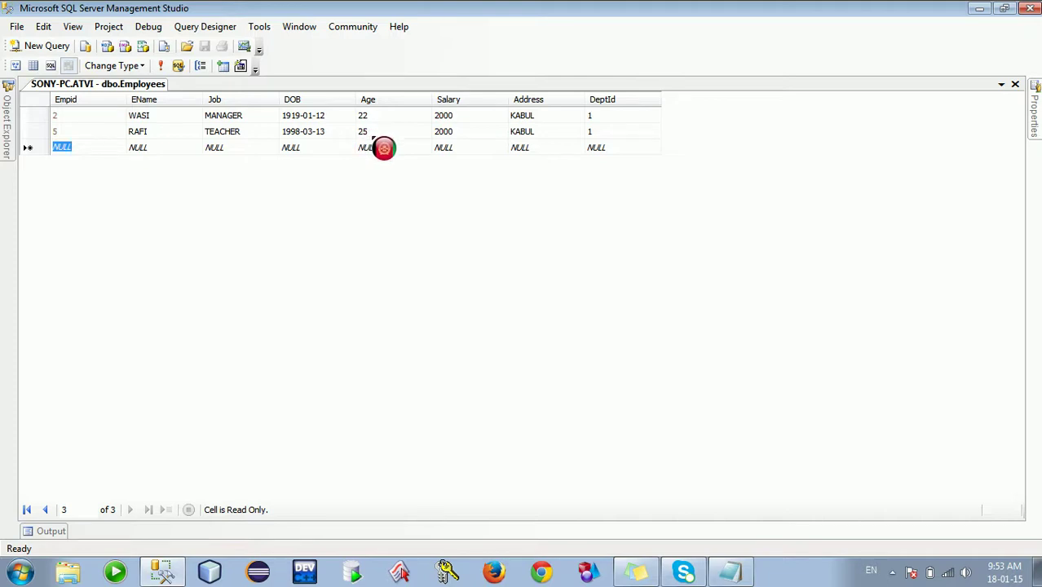
- Start a third Employees row with the employee's name in EName and Job TEACHER
key("Tab")
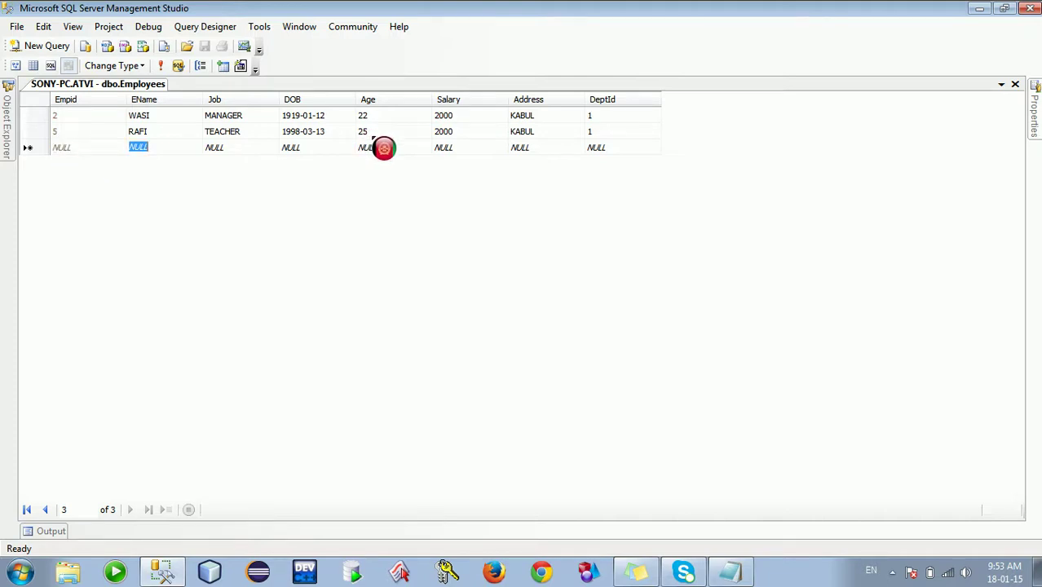
type("ALI")
key("Tab")
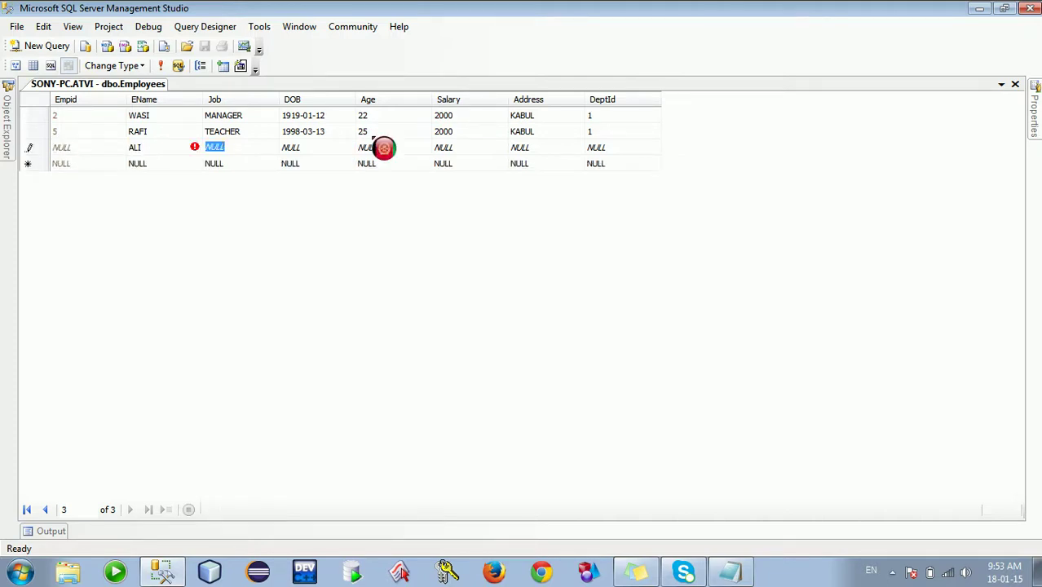
type("TEACHER")
key("Tab")
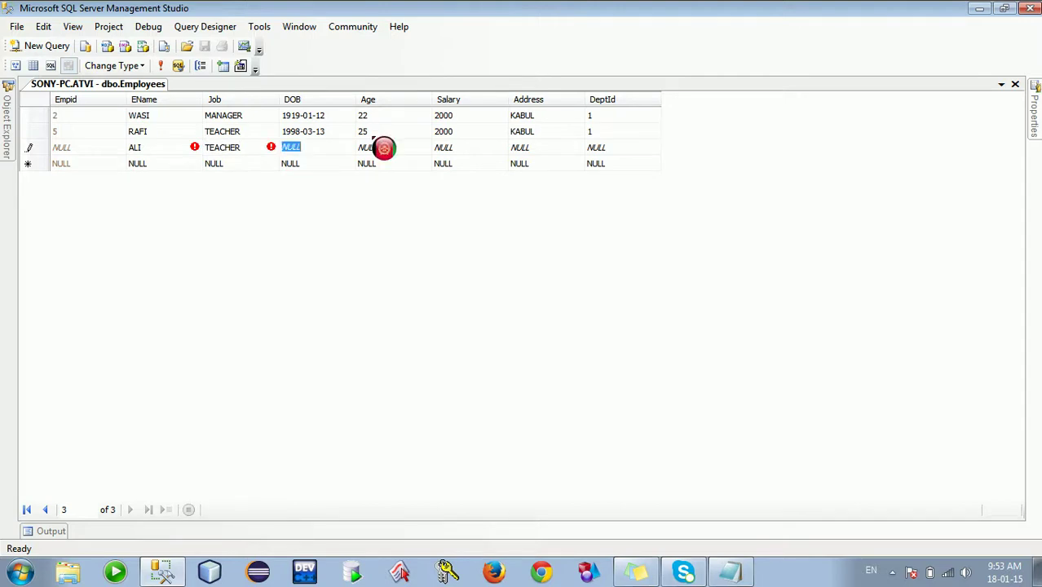
- Enter the third employee's full date of birth in DOB, in year-month-day format
type("191")
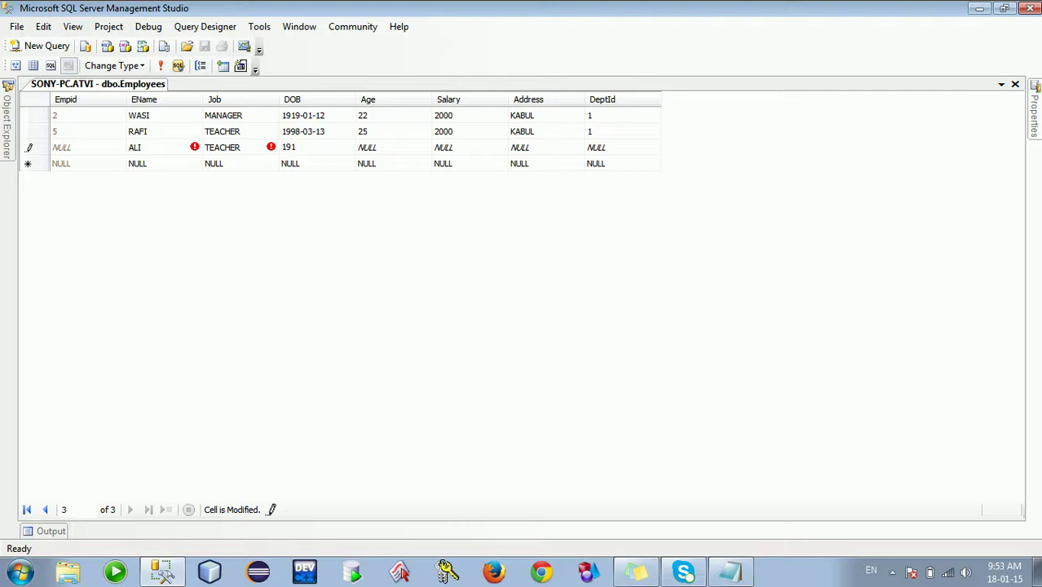
type("9")
key("BackSpace")
key("BackSpace")
type("97")
left_click(383, 148)
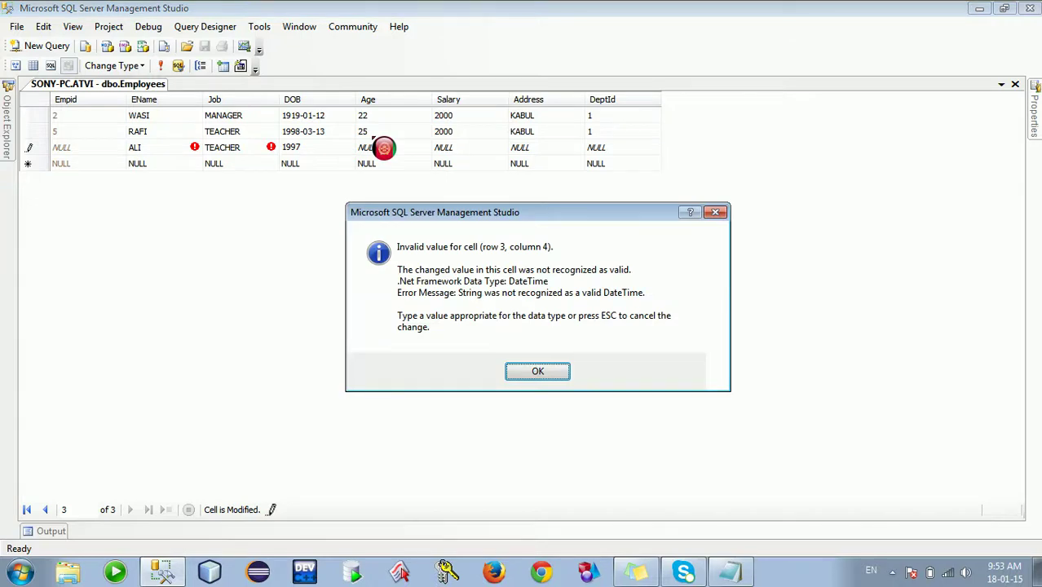
key("Return")
type("-")
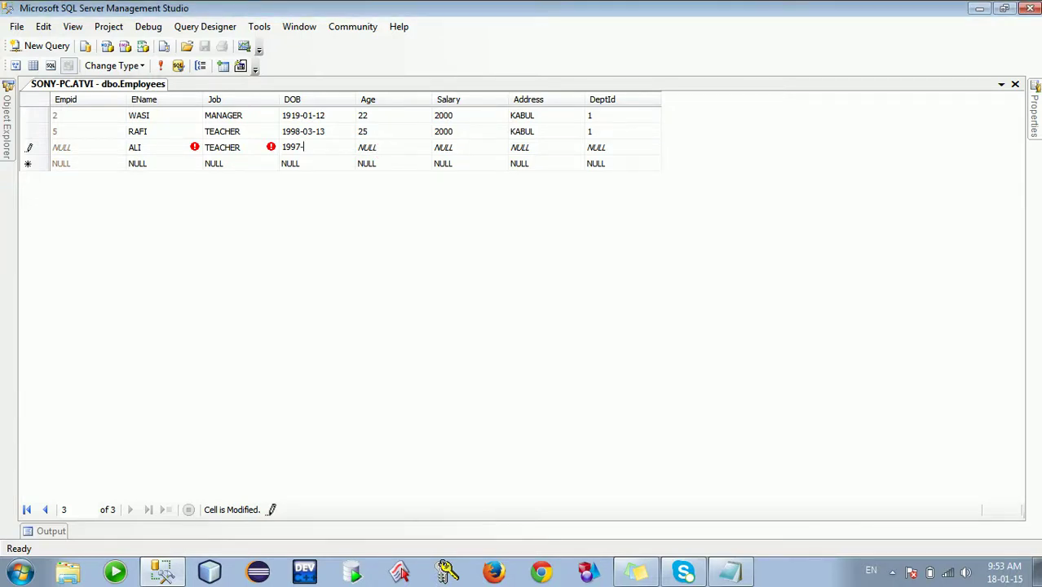
type("01-24")
left_click(383, 148)
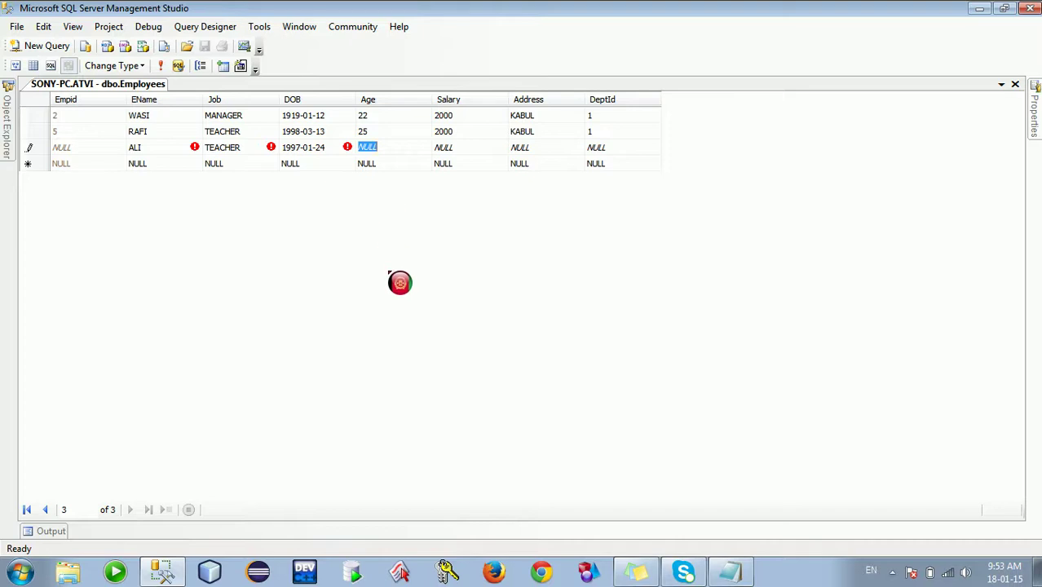
- Fill in the third employee's Age 27 and Salary 2300
type("22")
key("BackSpace")
key("BackSpace")
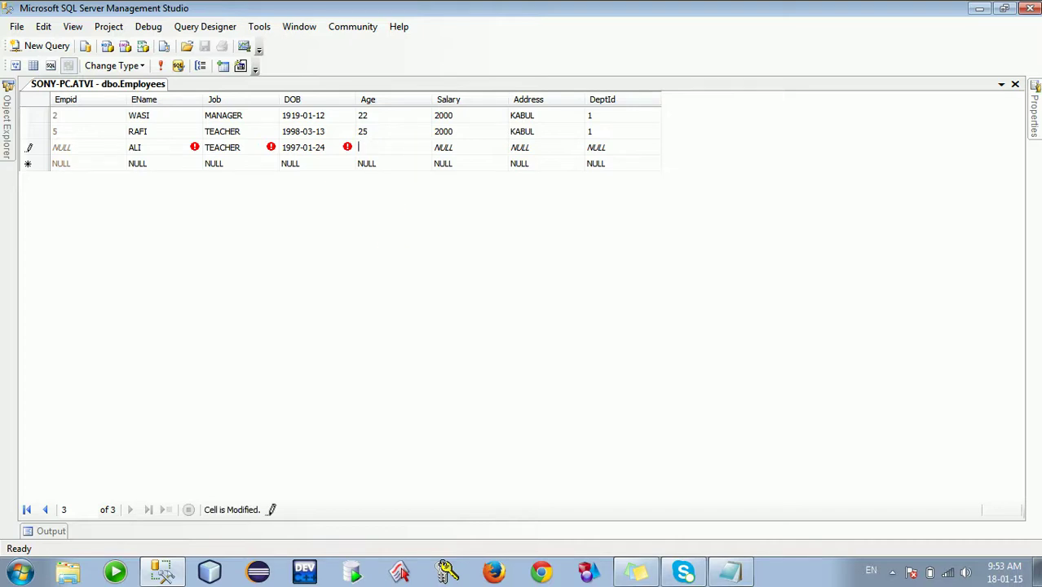
type("27")
key("Tab")
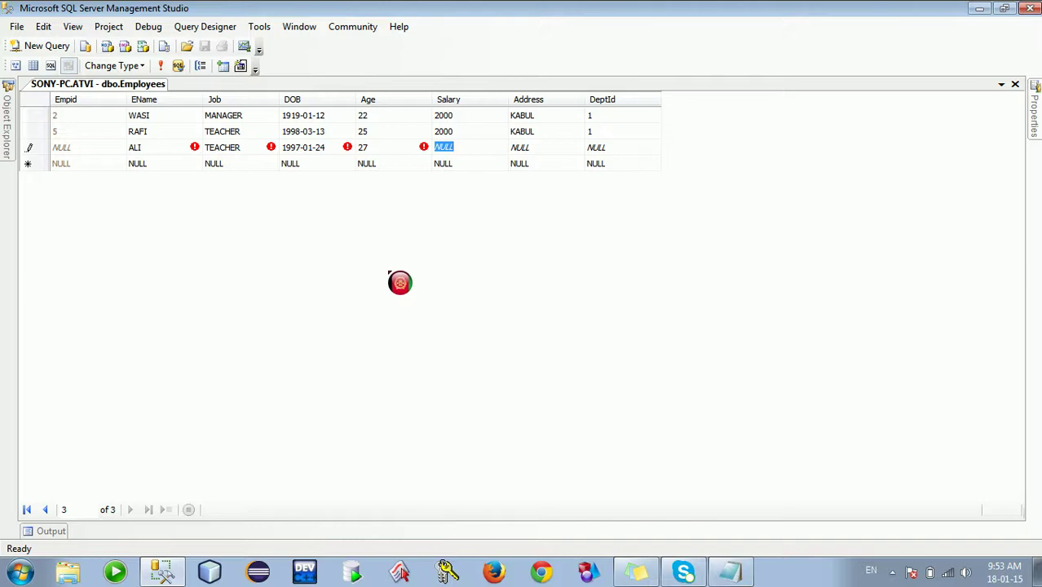
type("23")
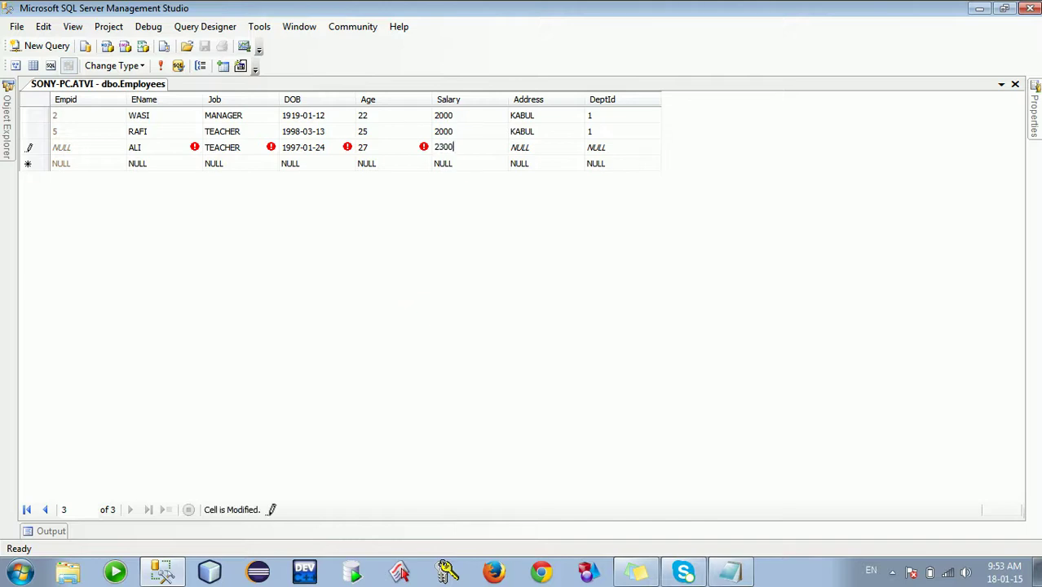
type("00")
key("Tab")
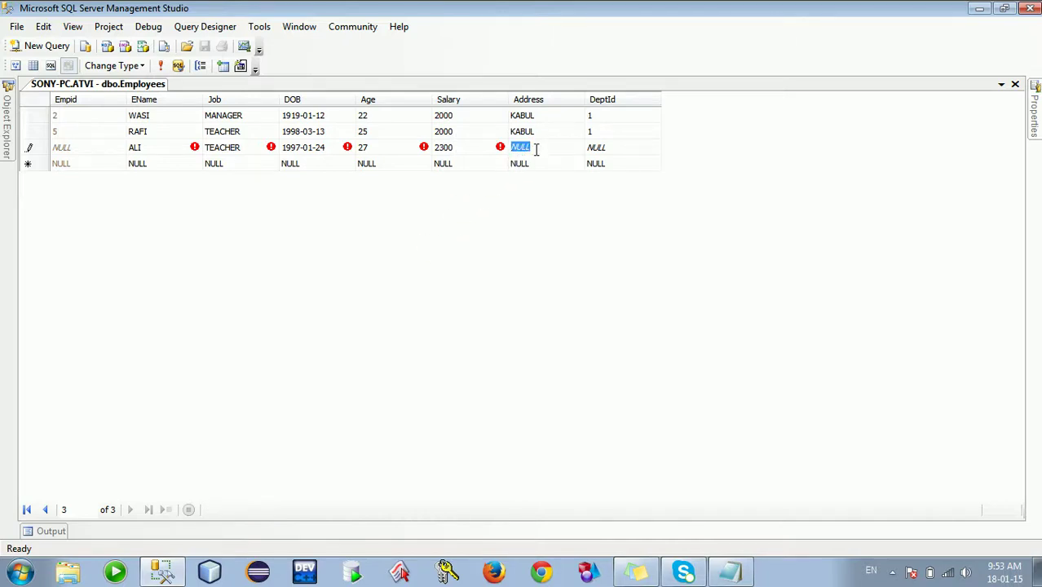
- Leave the third employee's Address empty, set DeptId to 2, commit the row and reload the table data
mouse_move(500, 148)
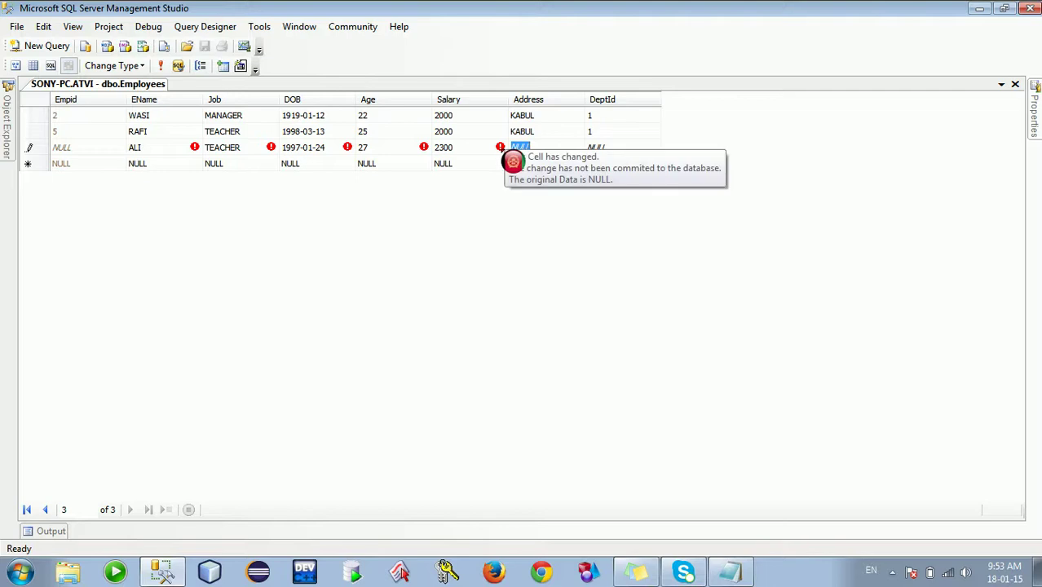
key("Tab")
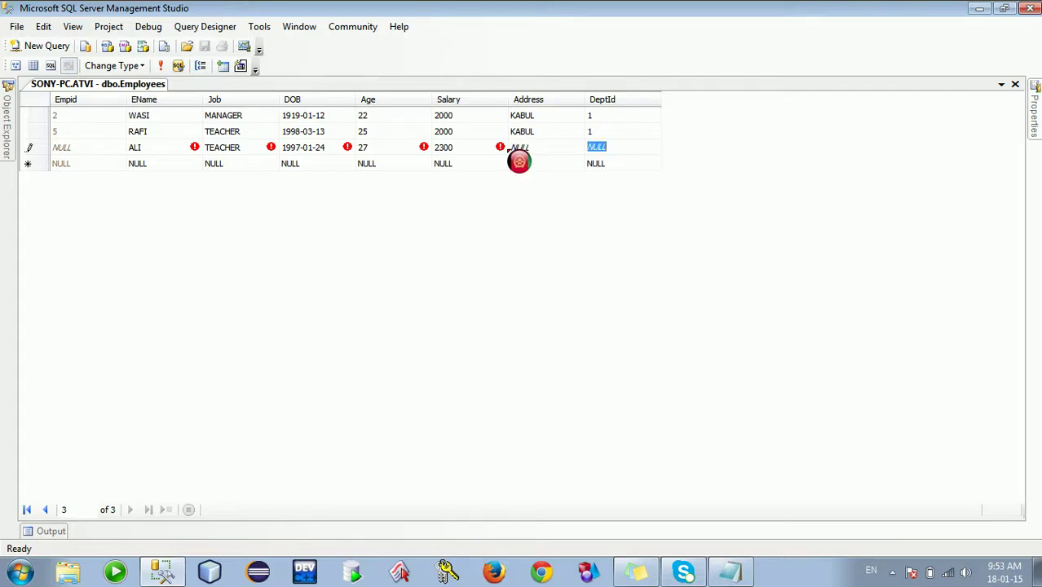
type("2")
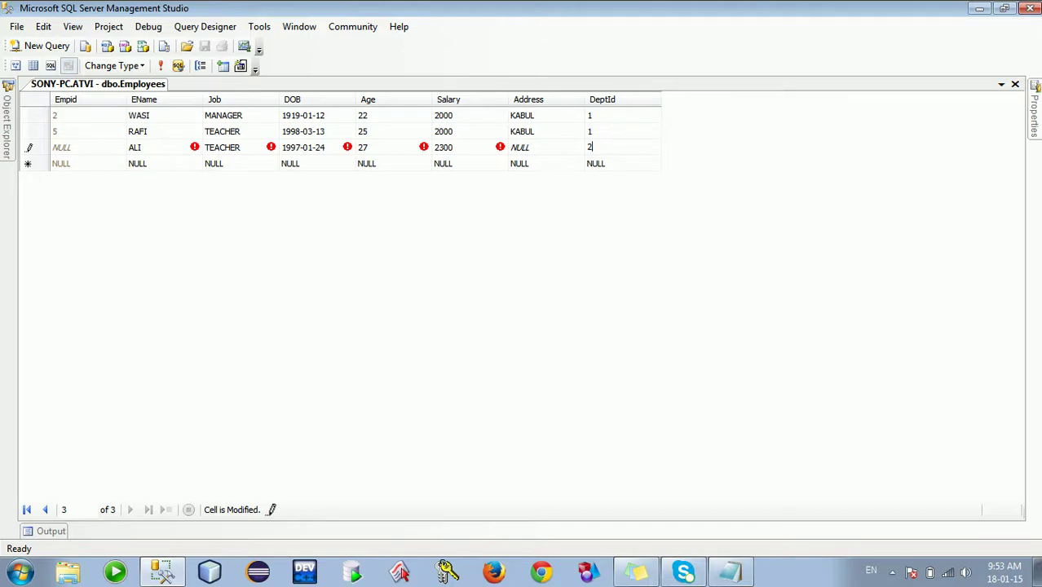
key("Tab")
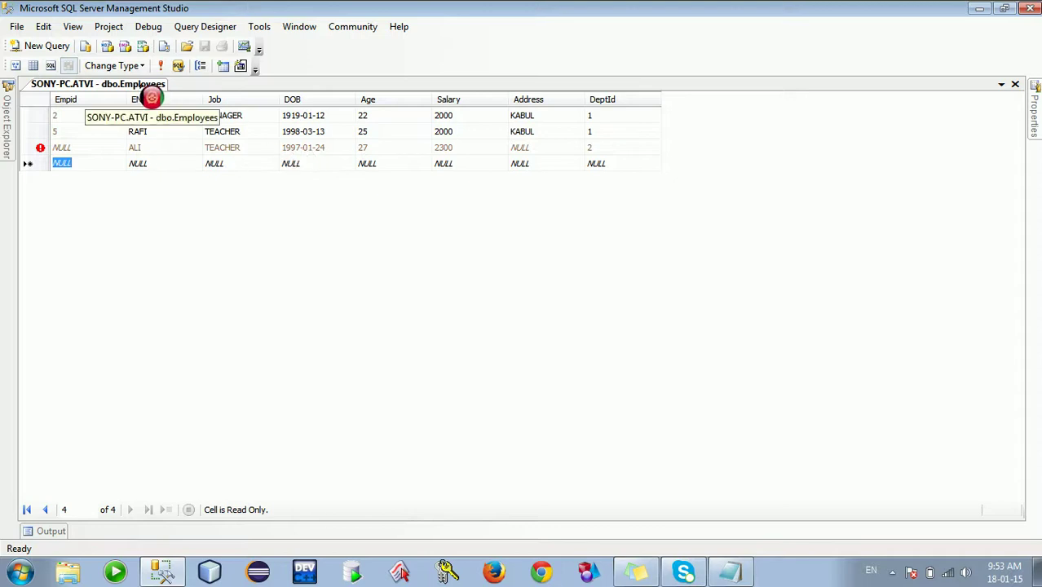
left_click(166, 71)
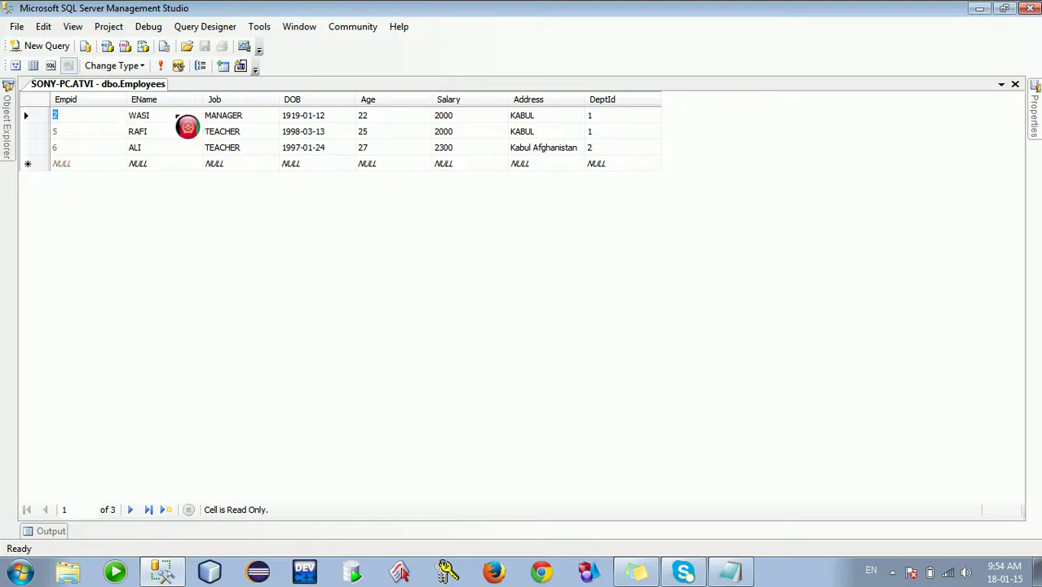
- Examine the EName, Age and Address values in the committed Employees rows, including the third row's Address default
left_click(148, 117)
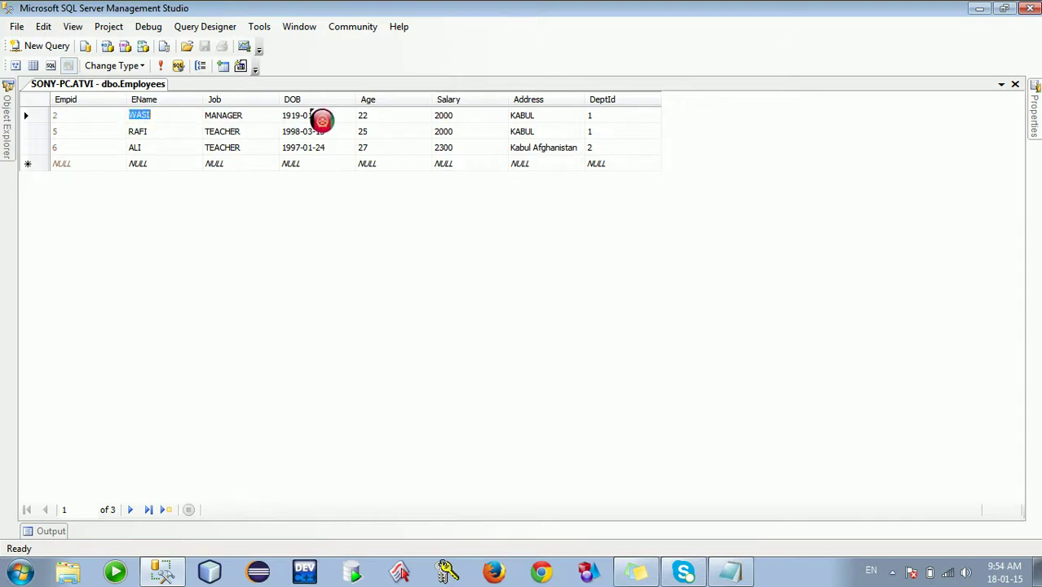
left_click(367, 116)
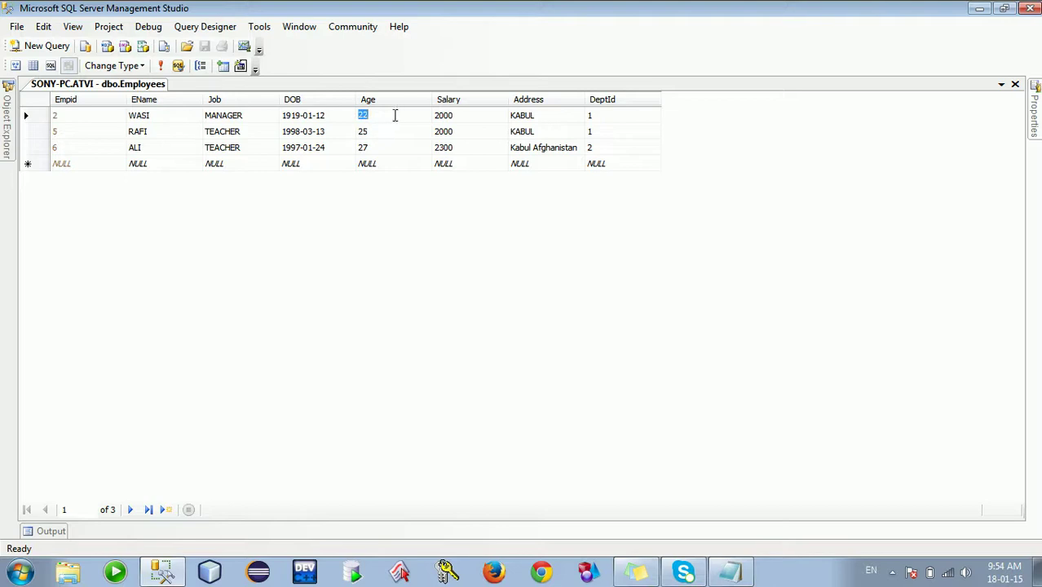
left_click(136, 117)
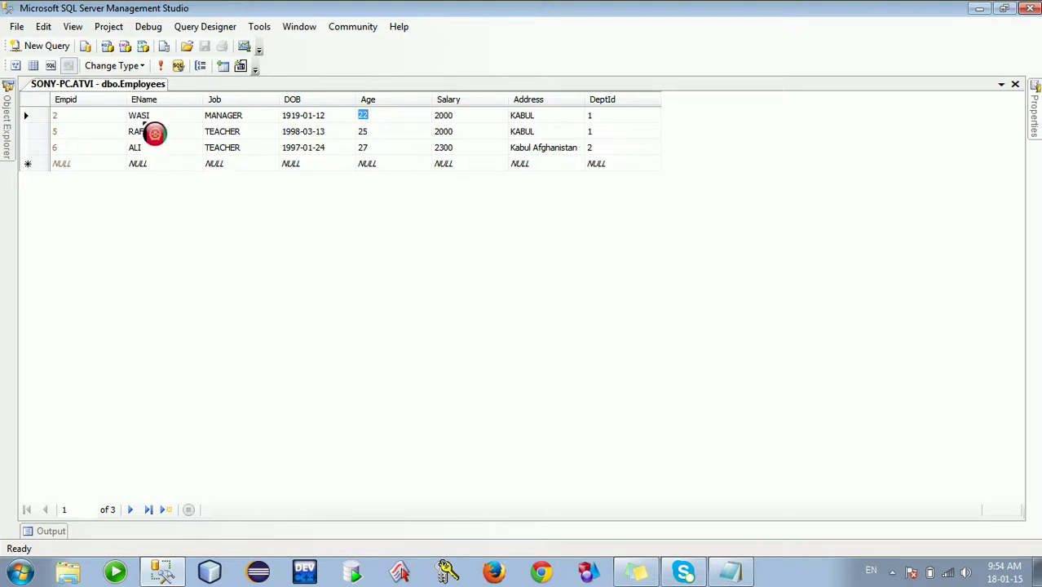
left_click(371, 115)
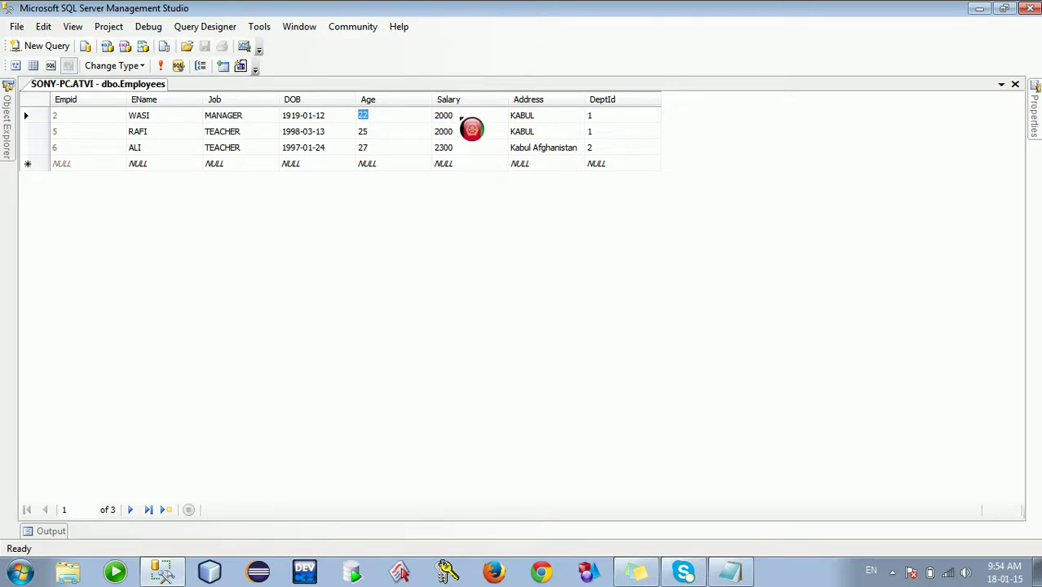
left_click(540, 115)
left_click(531, 152)
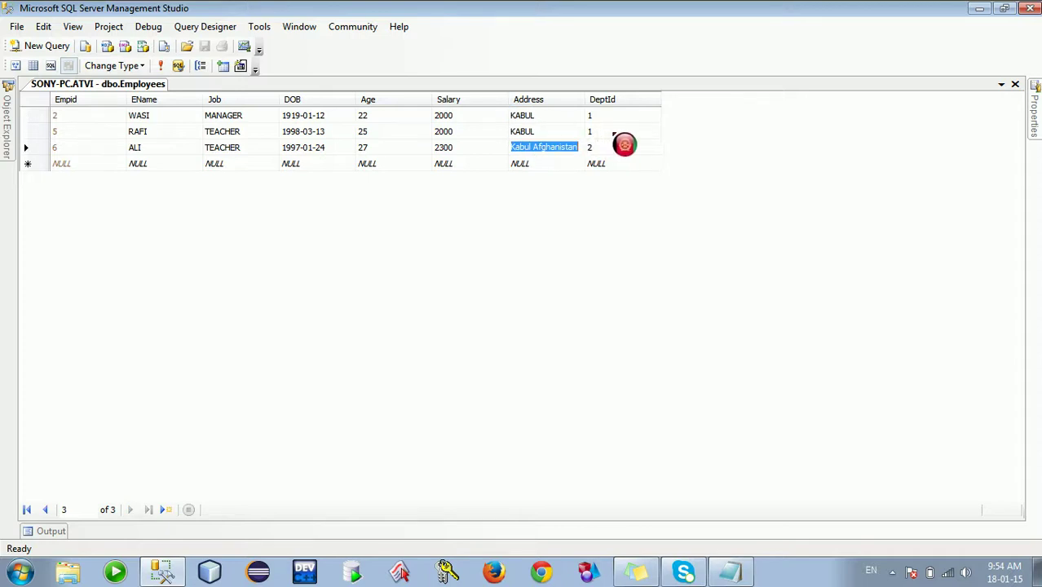
left_click(154, 164)
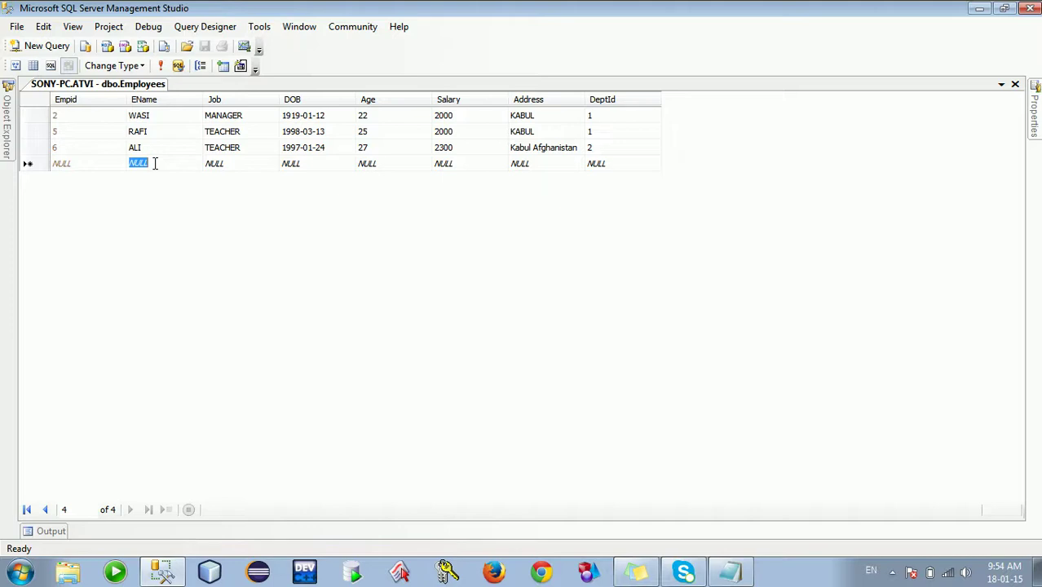
- Start a fourth employee row by entering the employee's name in EName and DIRECTOR in Job
type("WALI")
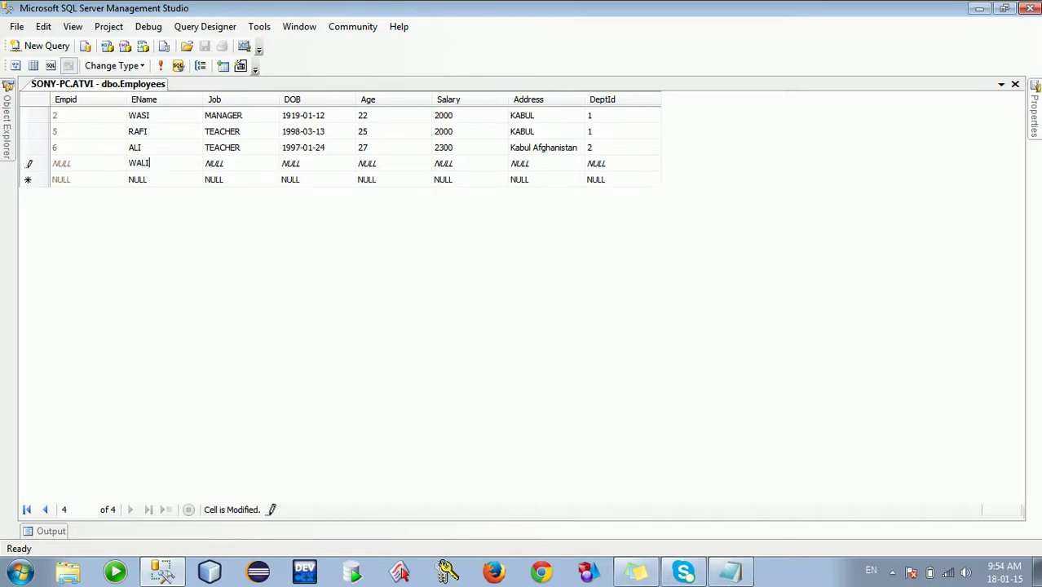
key("Tab")
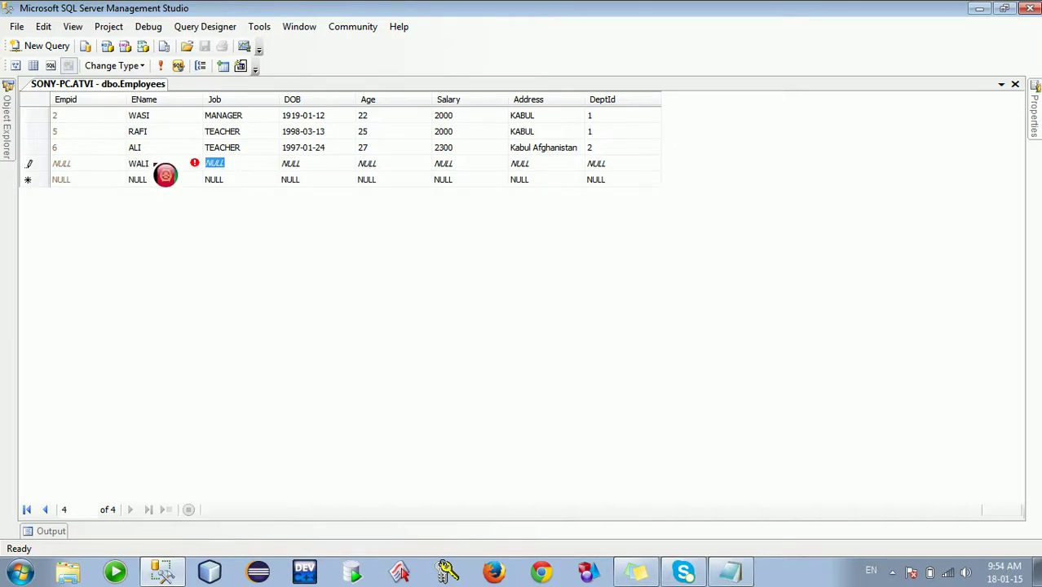
type("DRI")
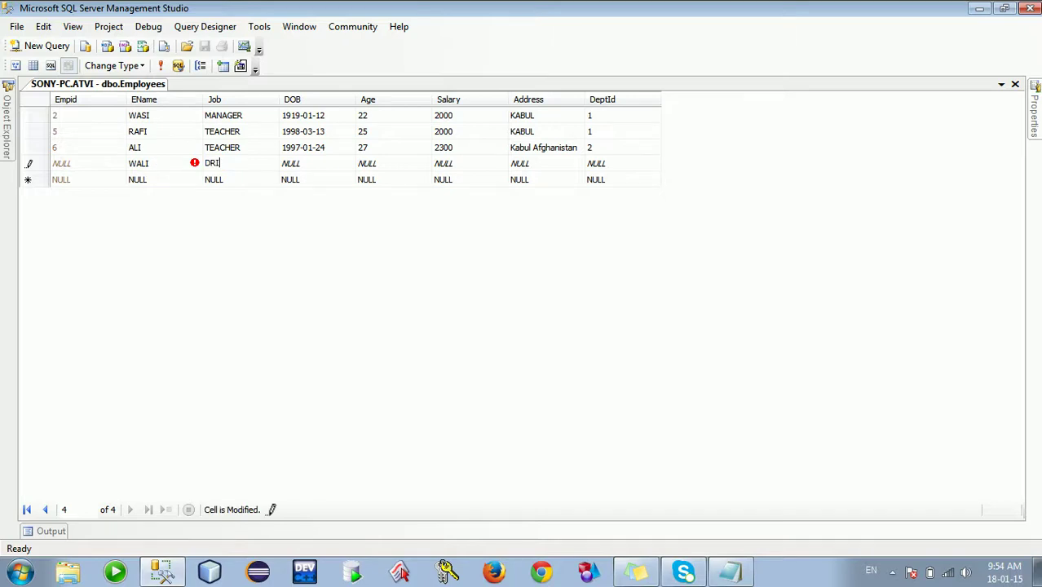
type("ECTOR")
key("Tab")
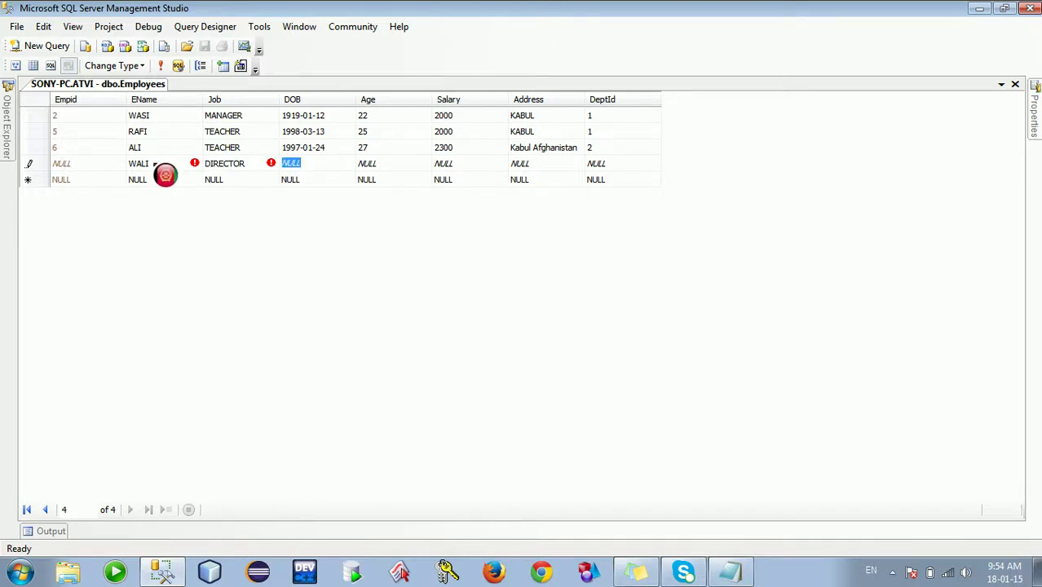
- Enter the fourth employee's full date of birth in DOB, in year-month-day format
type("1999")
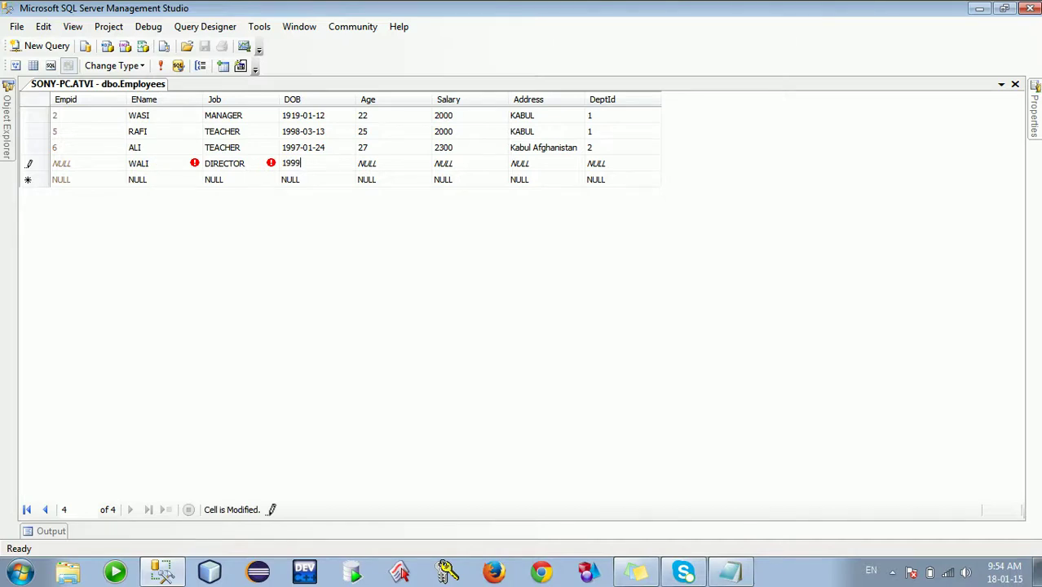
type("6")
left_click(165, 174)
key("Return")
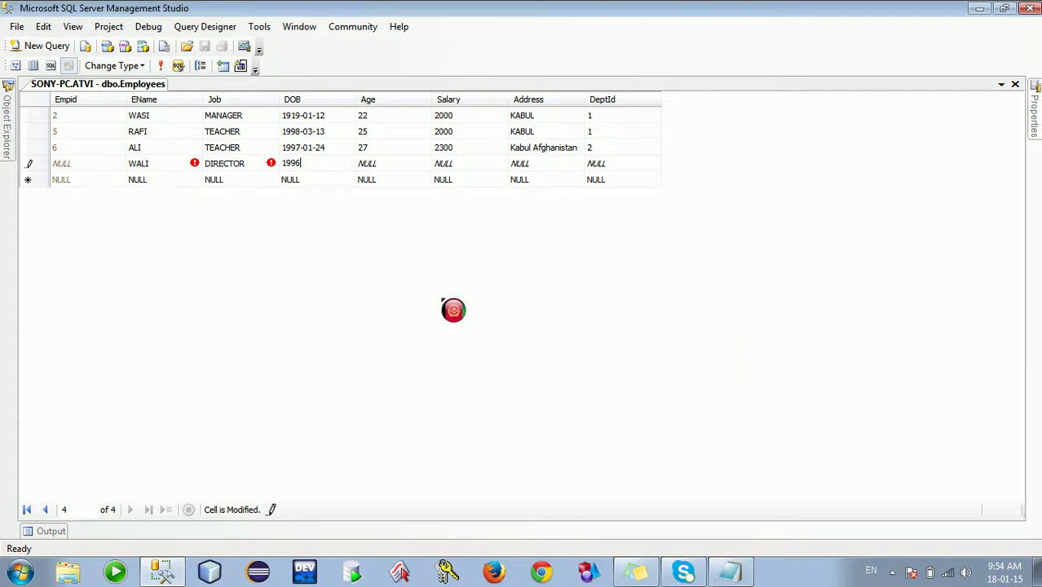
type("-09-12")
key("Tab")
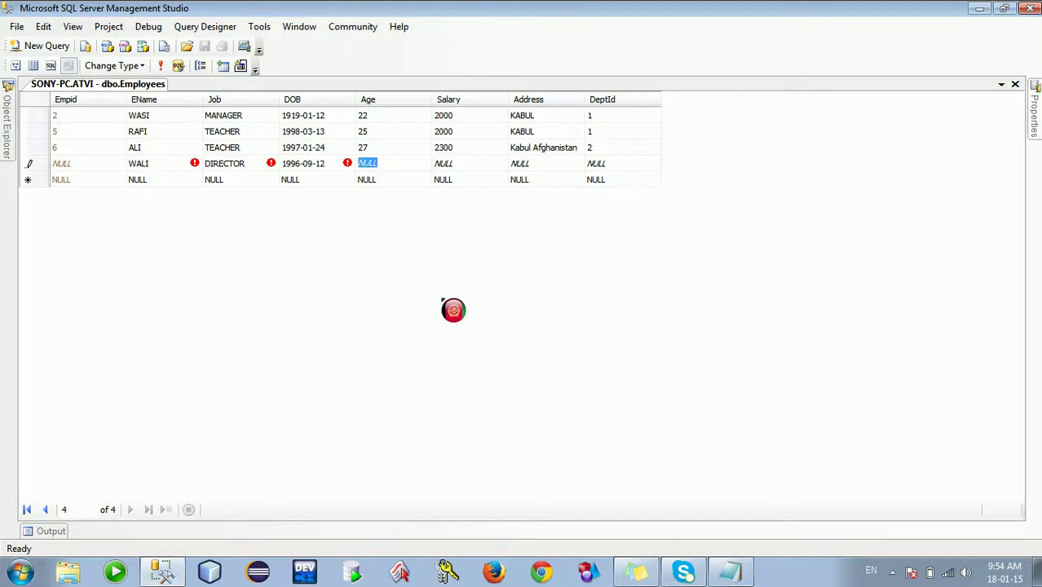
- Fill in the fourth employee's Age 28 and Salary 3000, and enter the employee's Address
type("28")
key("Tab")
type("3000")
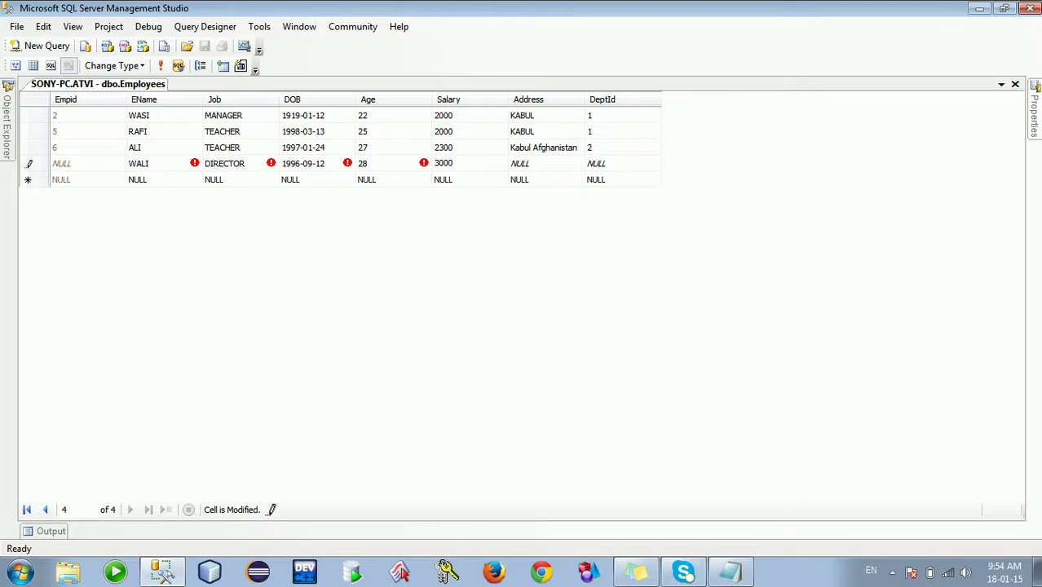
key("Tab")
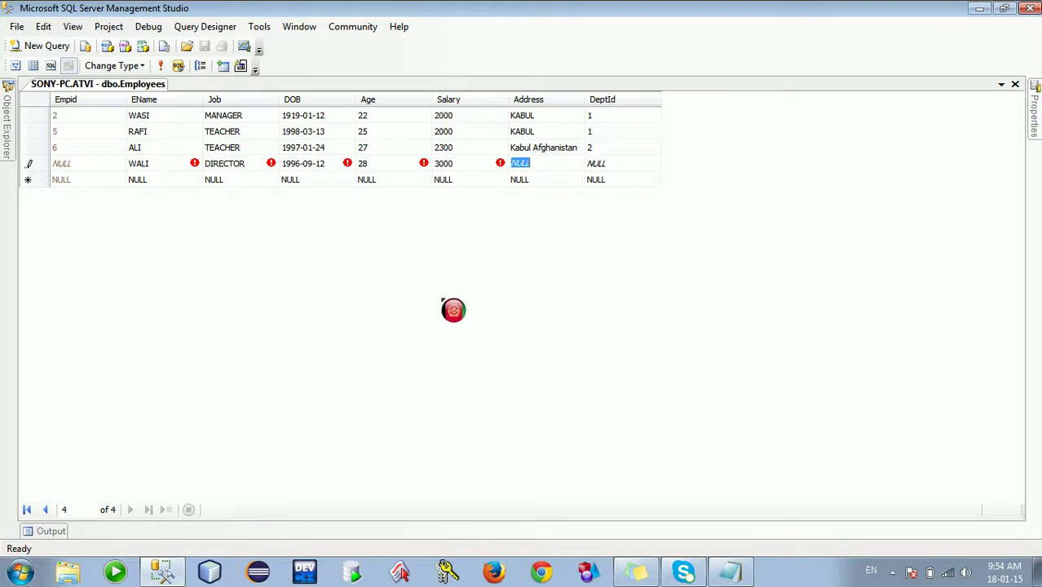
type("LOGAR")
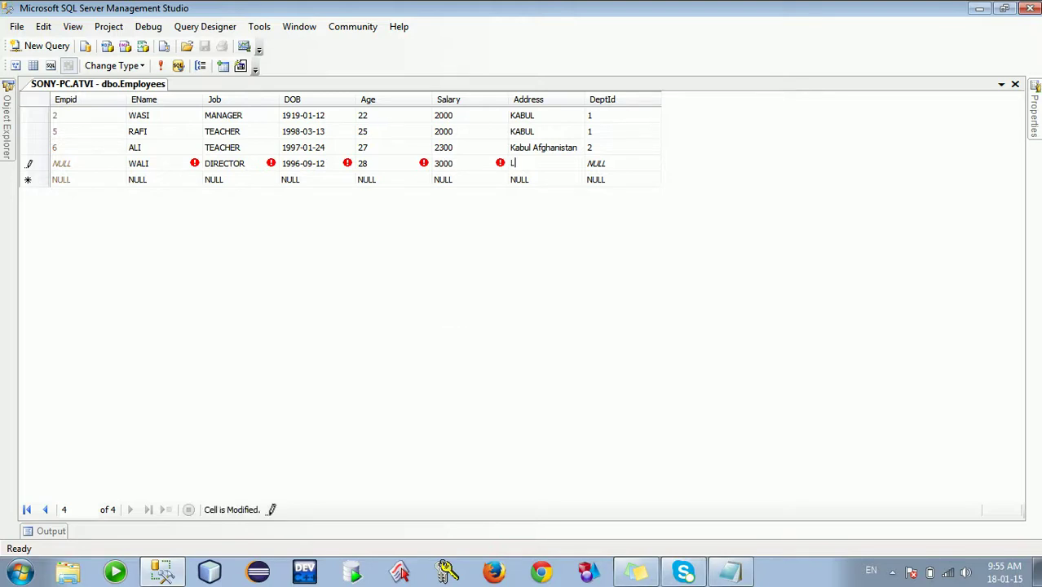
key("Tab")
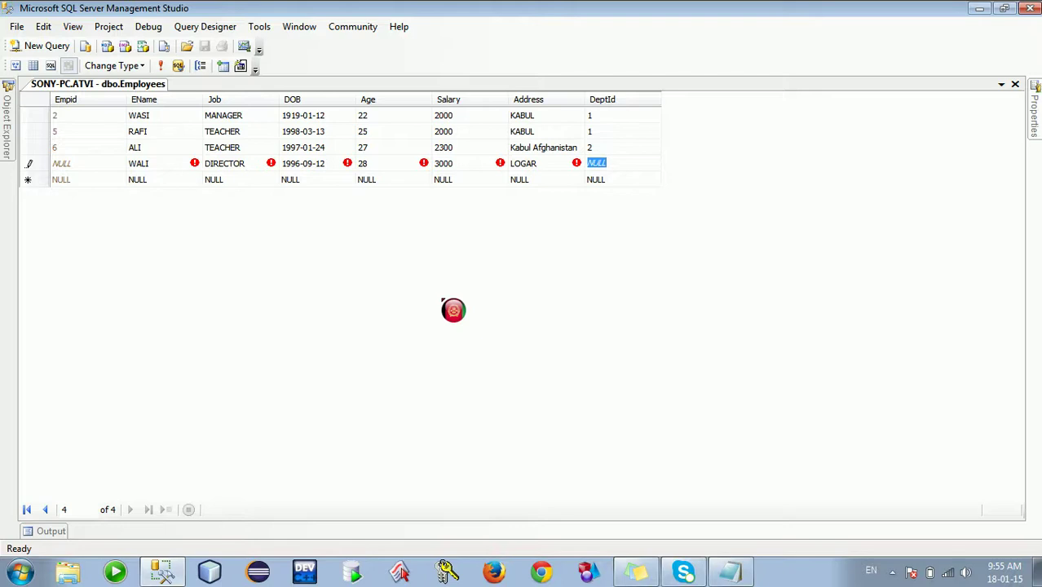
- Try to commit the fourth employee's row with DeptId 6 to test the foreign key to Departments
type("4")
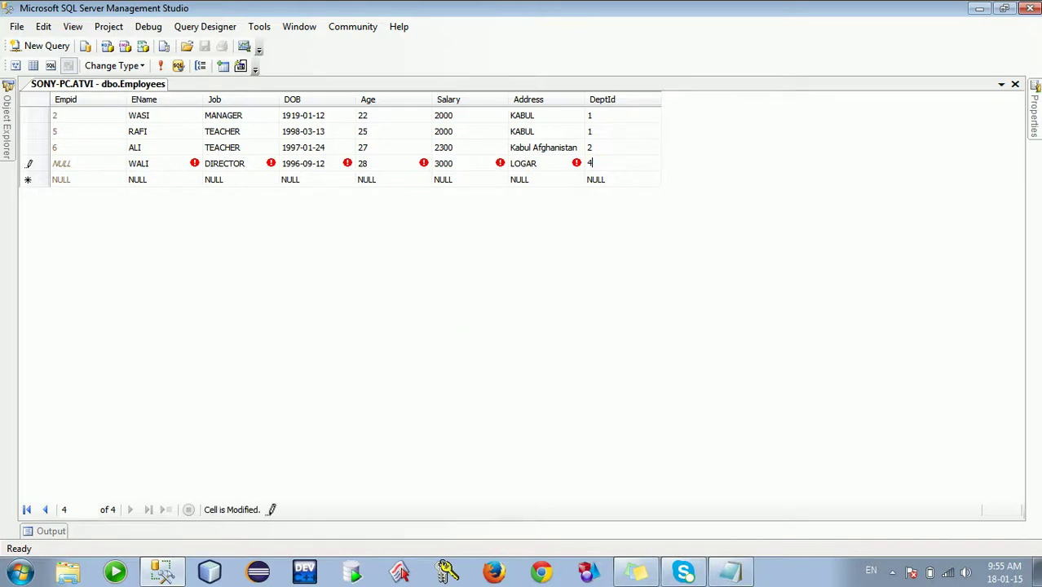
left_click(453, 303)
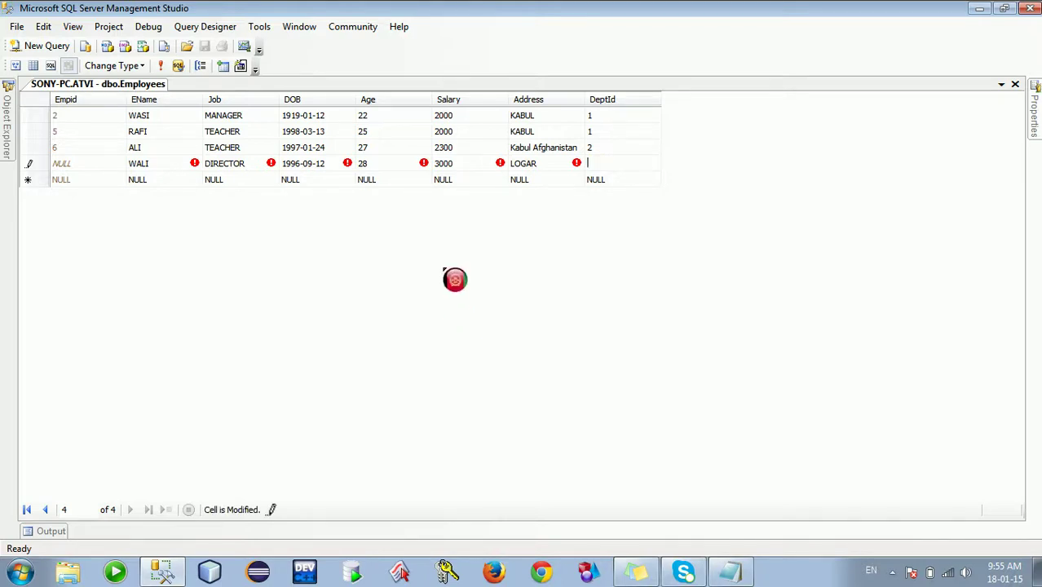
type("6")
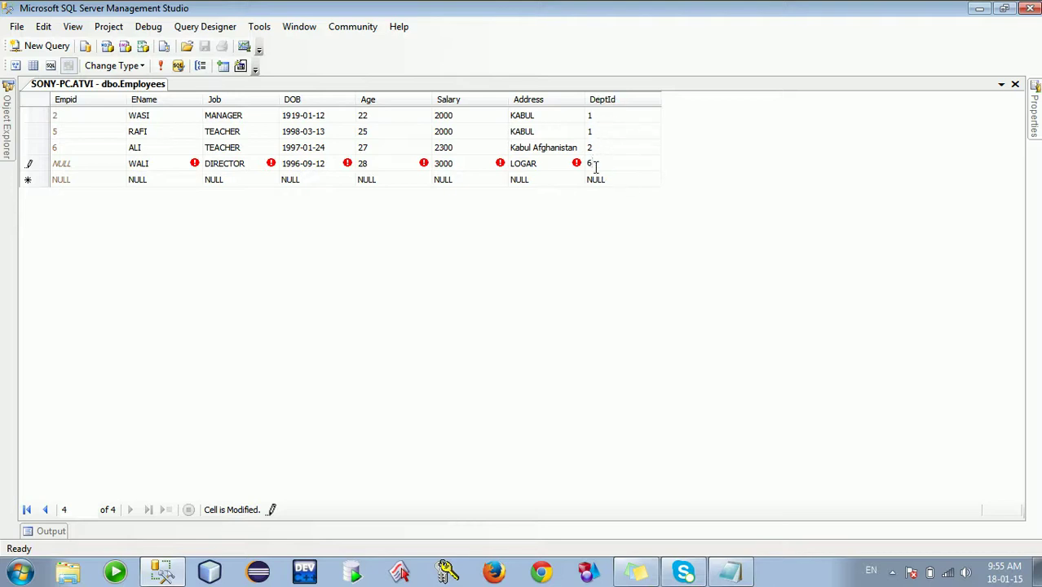
left_click(624, 175)
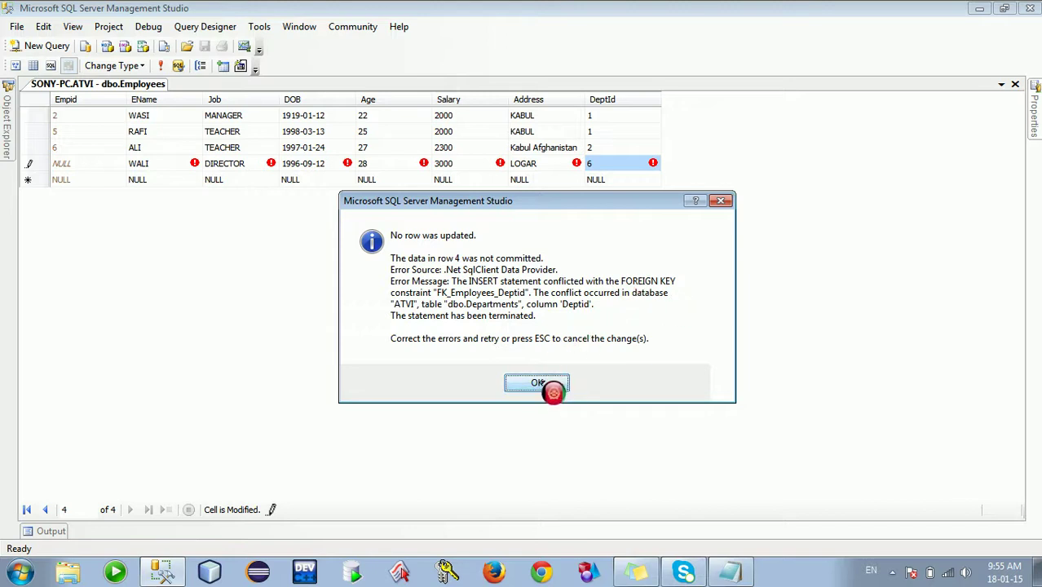
left_click(542, 386)
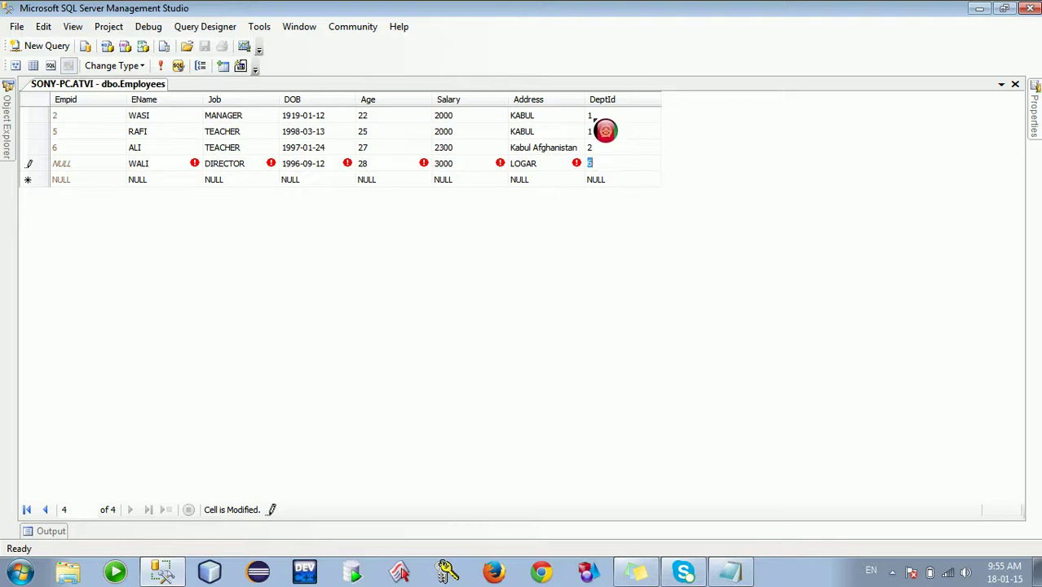
- Set the fourth employee's DeptId to 5 and commit the row
left_click(594, 164)
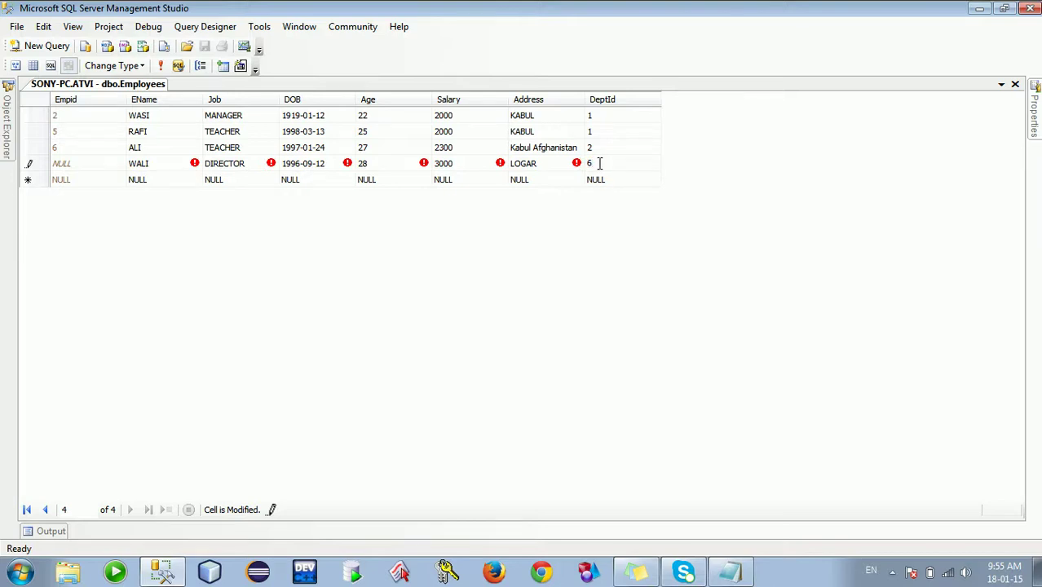
type("5")
left_click(610, 175)
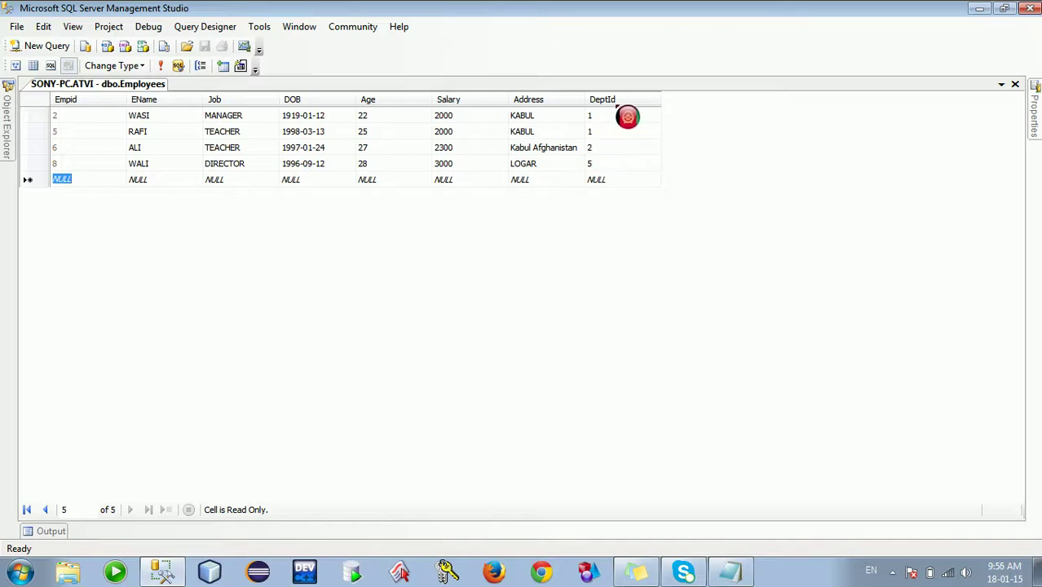
- Close the Employees data, open the top 200 rows of dbo.Departments to review its Deptid values, and close them
right_click(134, 88)
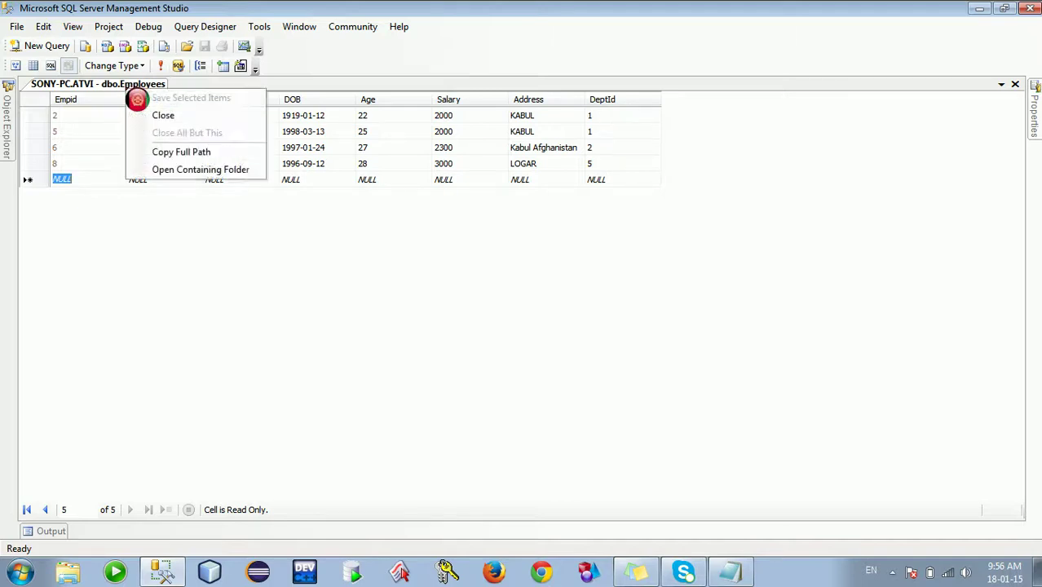
left_click(164, 119)
mouse_move(18, 131)
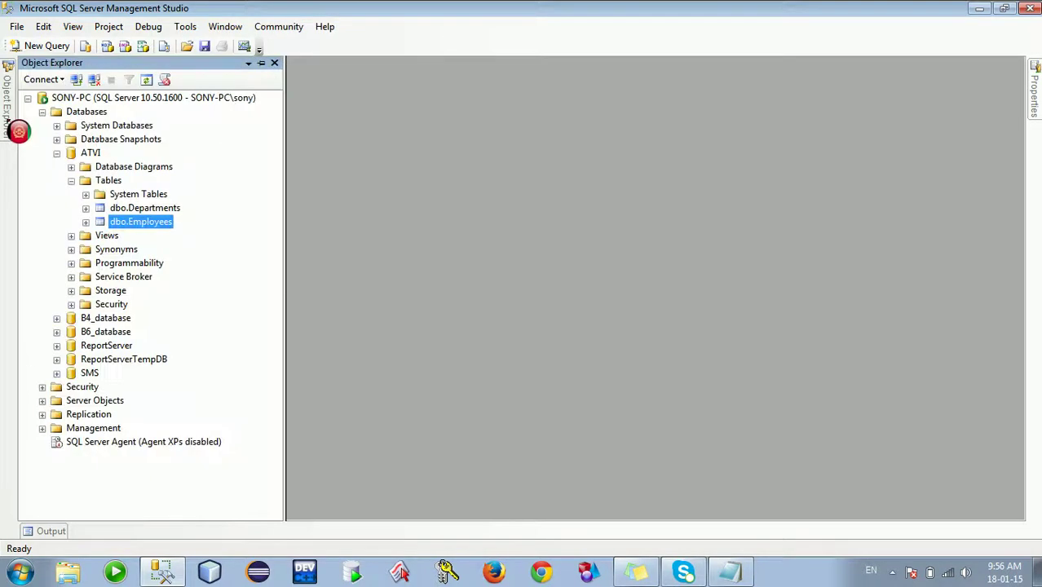
right_click(146, 210)
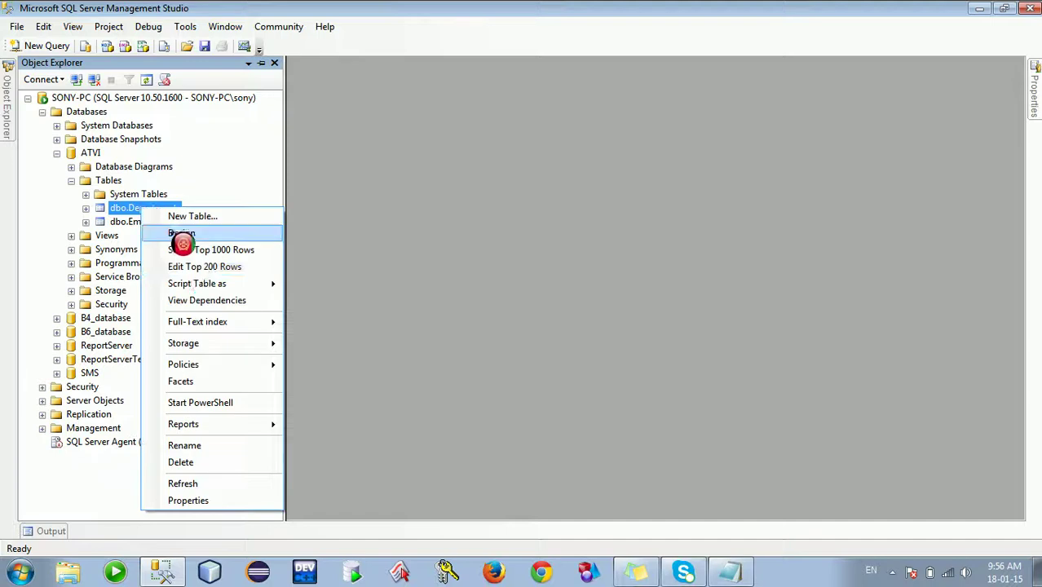
left_click(204, 266)
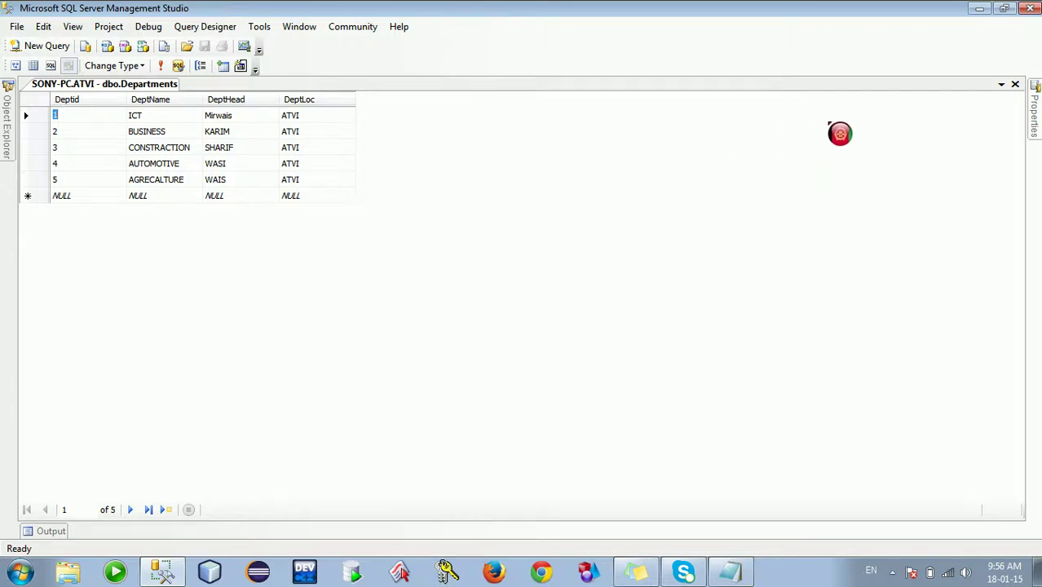
left_click(1019, 88)
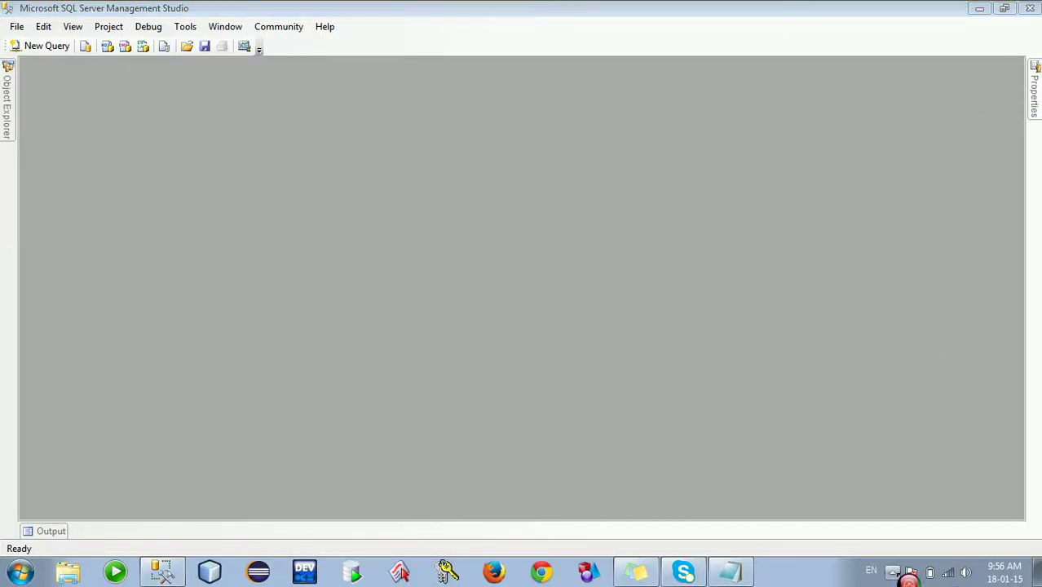
left_click(892, 572)
left_click(892, 494)
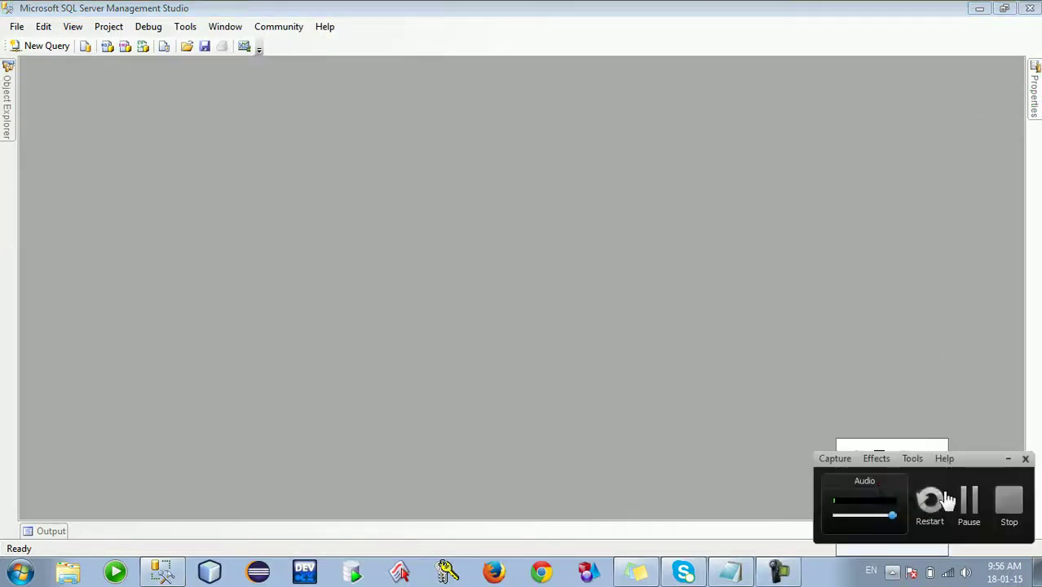